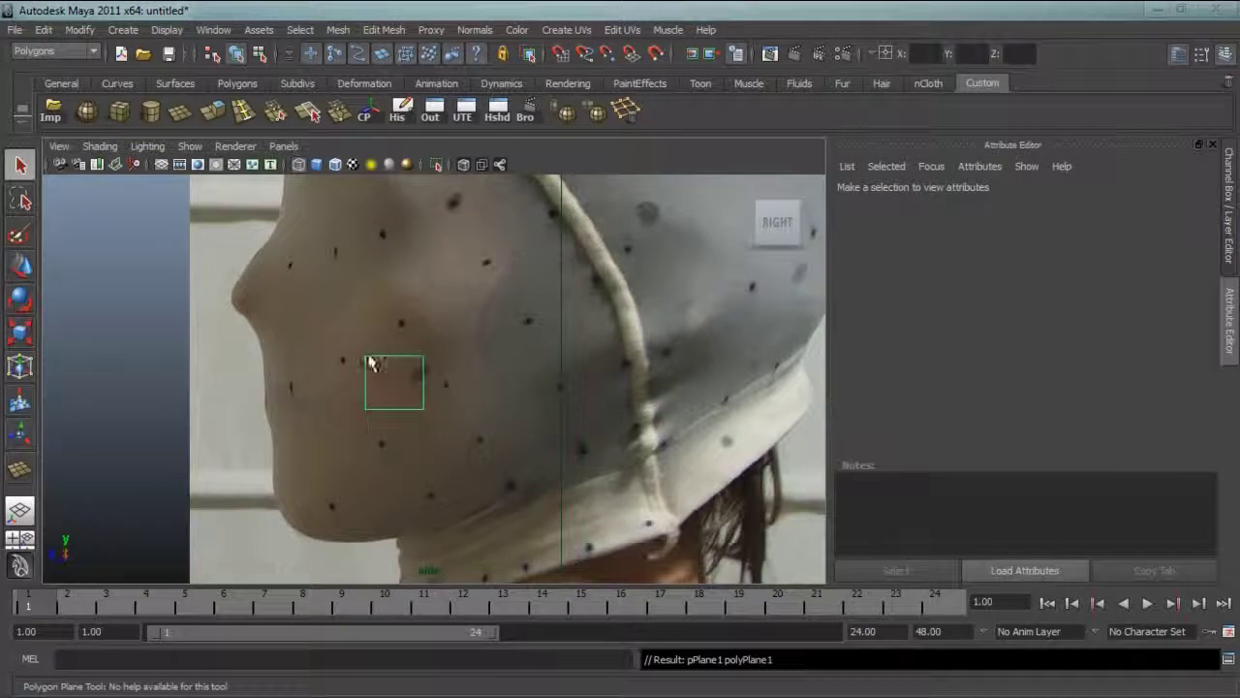
Move the plane's four corner vertices onto the nearest black marker dots on the cheek in the side view
{"action": "right_click_drag", "start_coordinate": [373, 356], "coordinate": [348, 344]}
{"action": "left_click_drag", "start_coordinate": [382, 375], "coordinate": [345, 362]}
{"action": "key", "text": "w"}
{"action": "left_click_drag", "start_coordinate": [426, 356], "coordinate": [405, 331]}
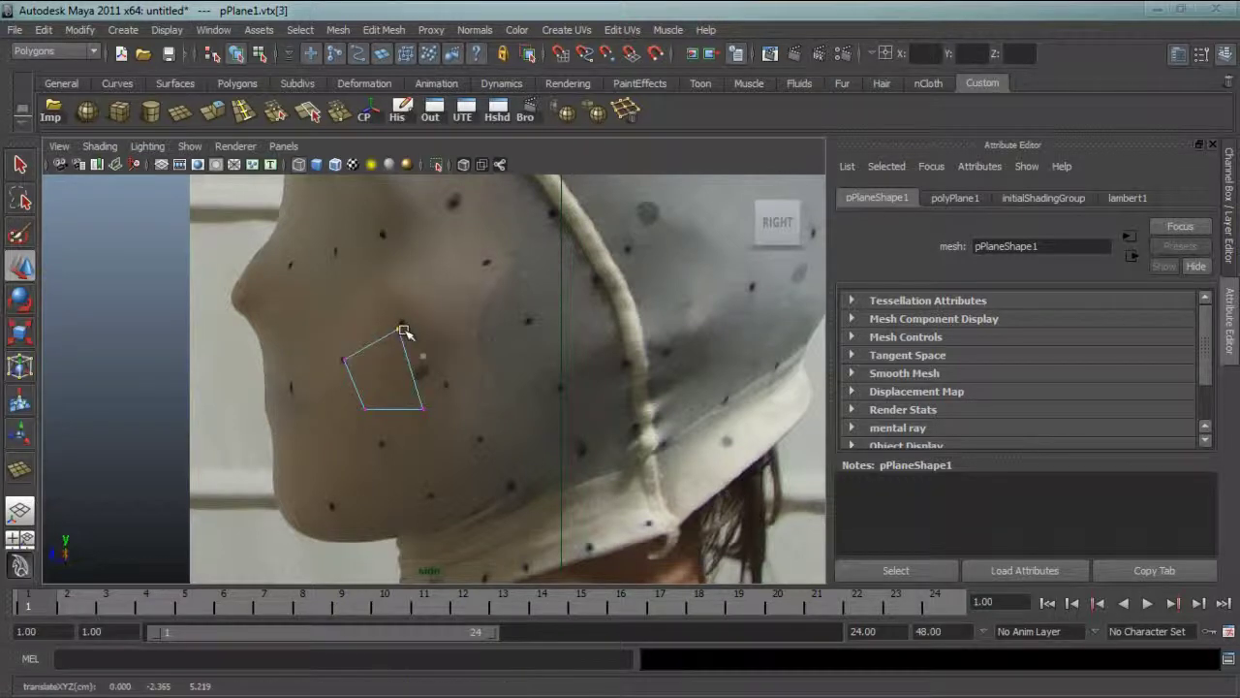
{"action": "left_click", "coordinate": [423, 407]}
{"action": "left_click_drag", "start_coordinate": [423, 407], "coordinate": [442, 395]}
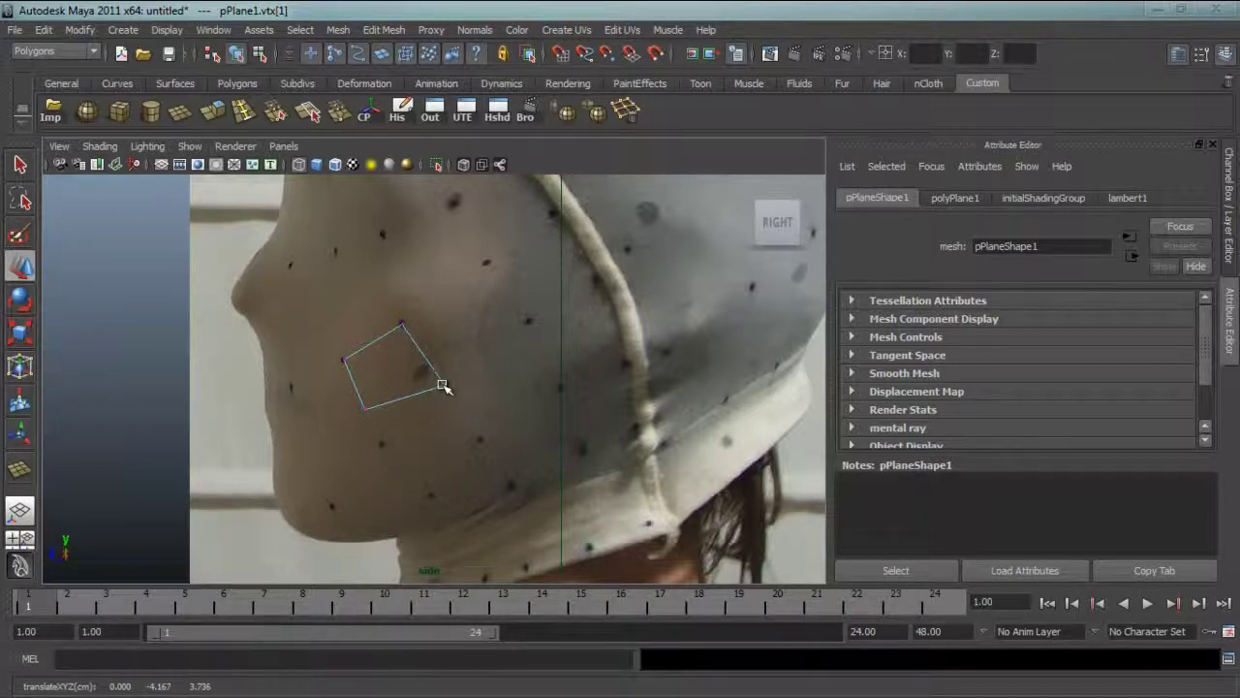
{"action": "left_click_drag", "start_coordinate": [362, 405], "coordinate": [380, 438]}
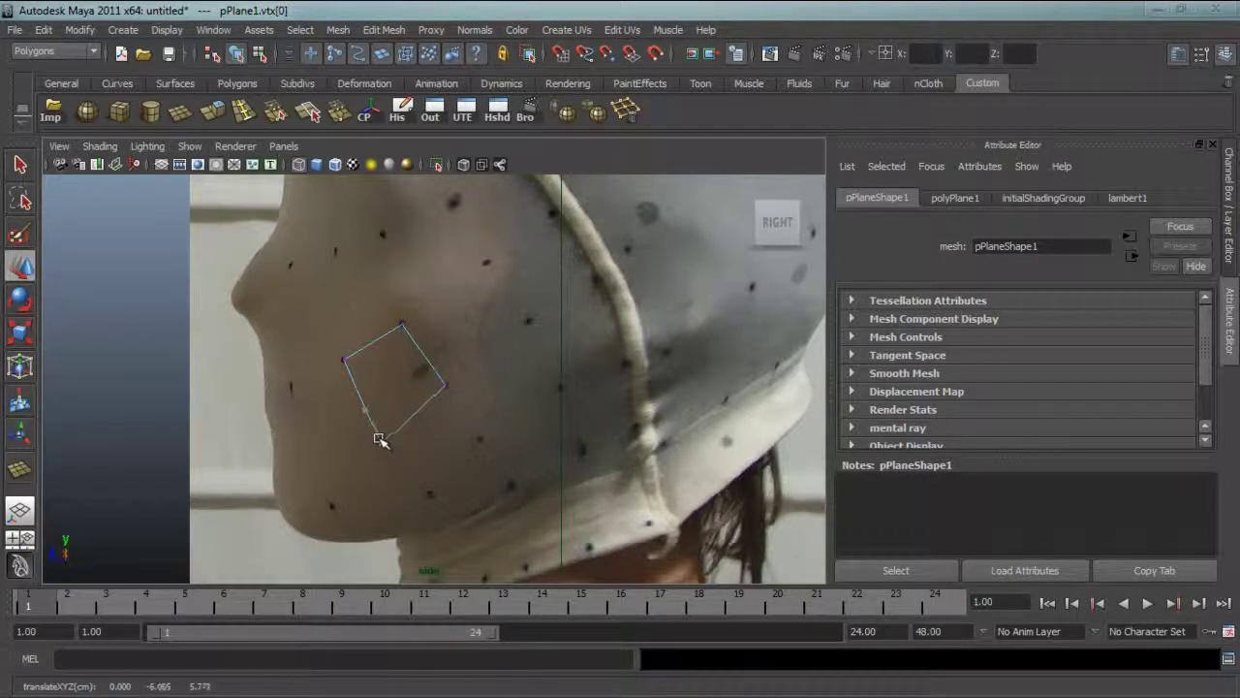
Show the front and side views together and shift the plane's front corner vertex sideways onto its cheek marker in the front view
{"action": "mouse_move", "coordinate": [417, 357]}
{"action": "right_mouse_down"}
{"action": "mouse_move", "coordinate": [443, 344]}
{"action": "mouse_move", "coordinate": [417, 355]}
{"action": "right_mouse_up"}
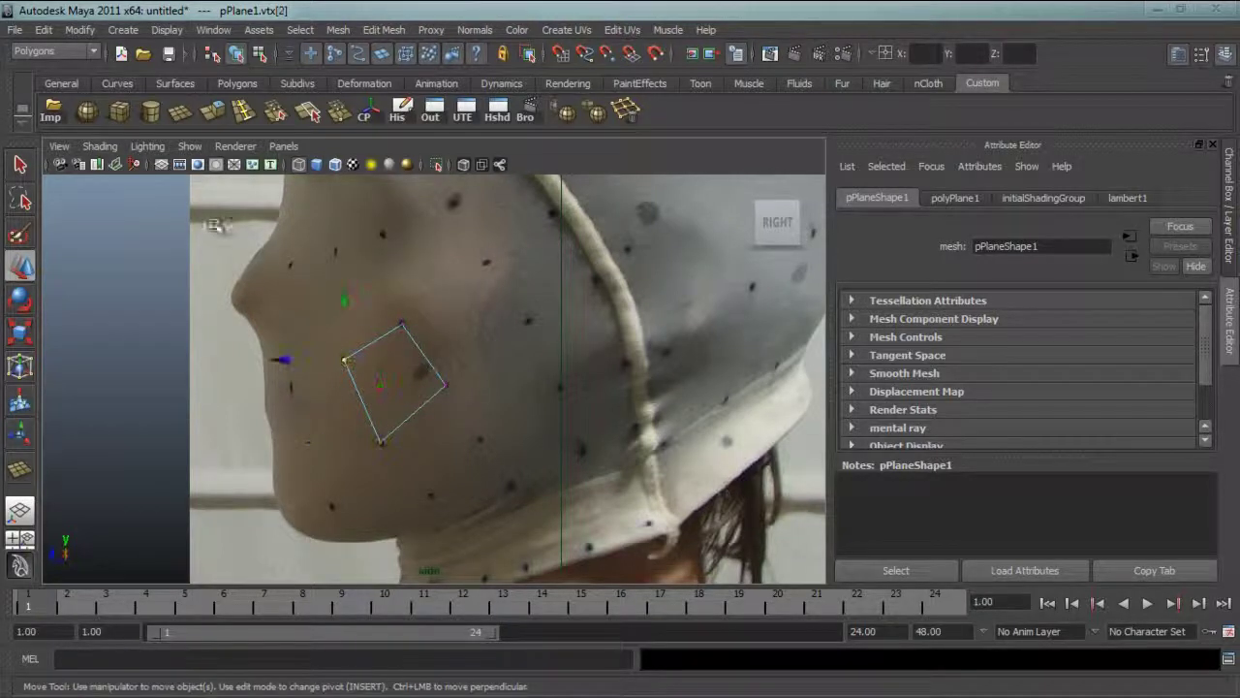
{"action": "key", "text": "space"}
{"action": "left_click_drag", "start_coordinate": [323, 361], "coordinate": [323, 181]}
{"action": "right_click_drag", "start_coordinate": [269, 445], "coordinate": [390, 450], "text": "alt"}
{"action": "left_click_drag", "start_coordinate": [298, 488], "coordinate": [380, 489]}
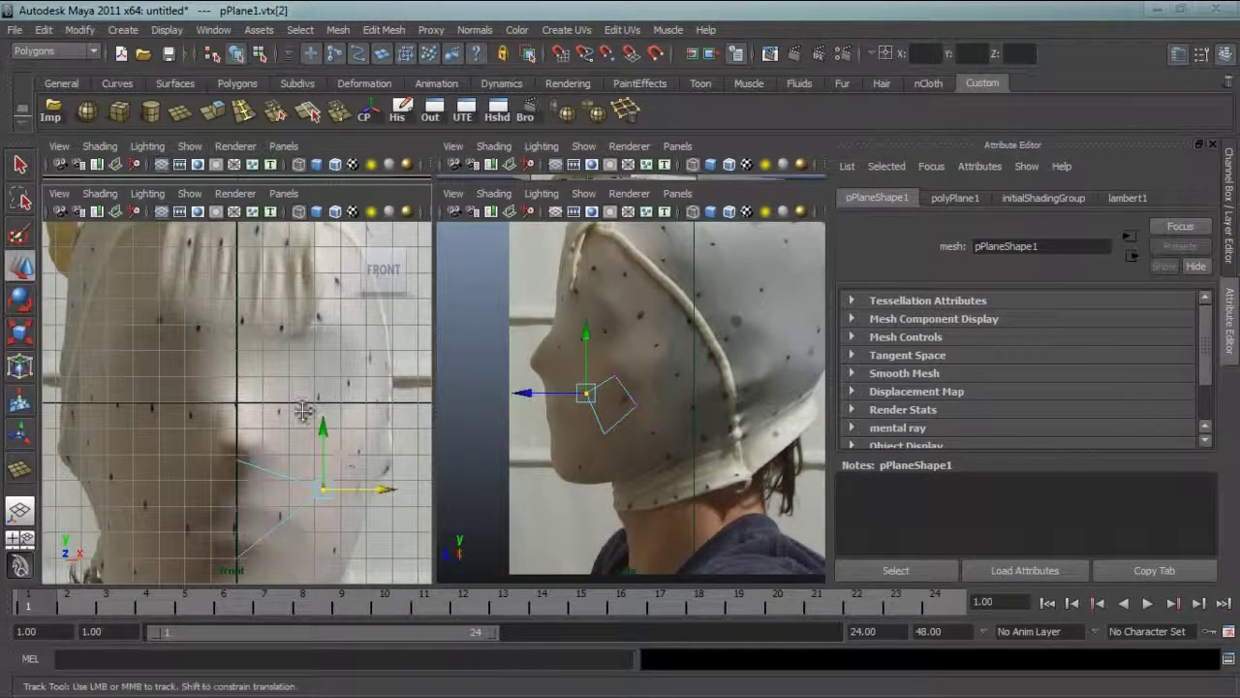
{"action": "middle_click_drag", "start_coordinate": [301, 482], "coordinate": [227, 360], "text": "alt"}
{"action": "right_click_drag", "start_coordinate": [227, 360], "coordinate": [327, 394], "text": "alt"}
{"action": "middle_click_drag", "start_coordinate": [237, 369], "coordinate": [250, 389], "text": "alt"}
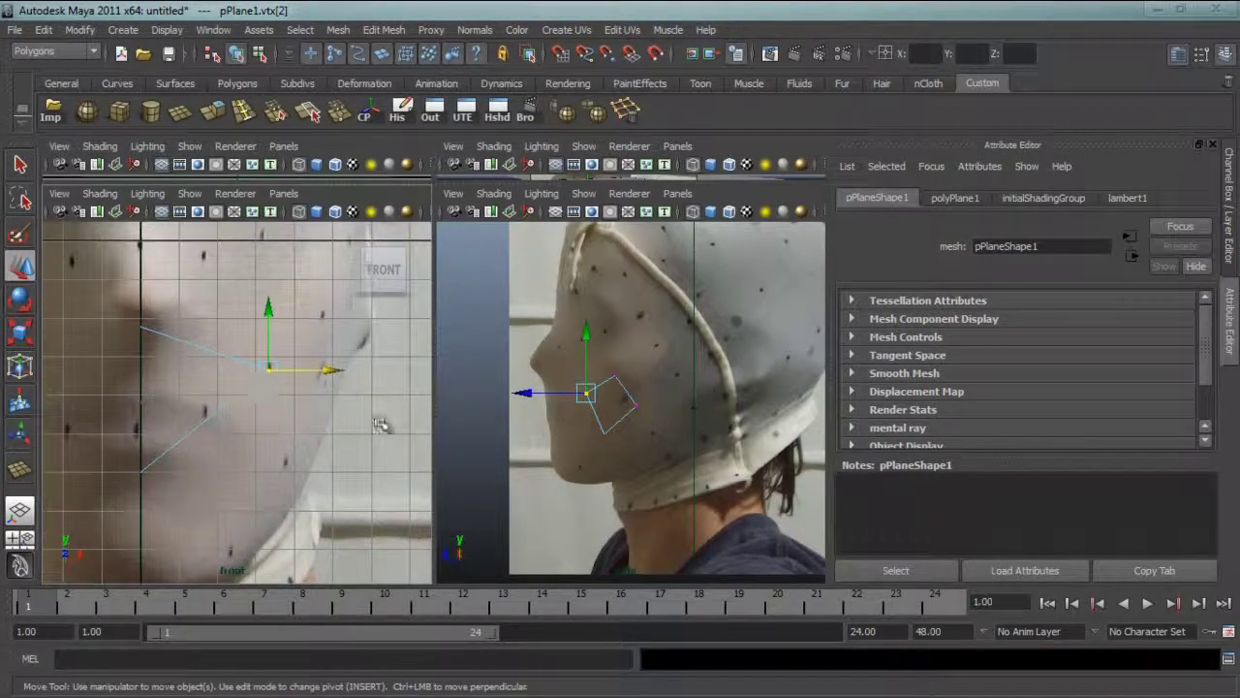
Select the plane's lower corner vertex and set the Move tool's axis to Object
{"action": "left_click", "coordinate": [604, 438]}
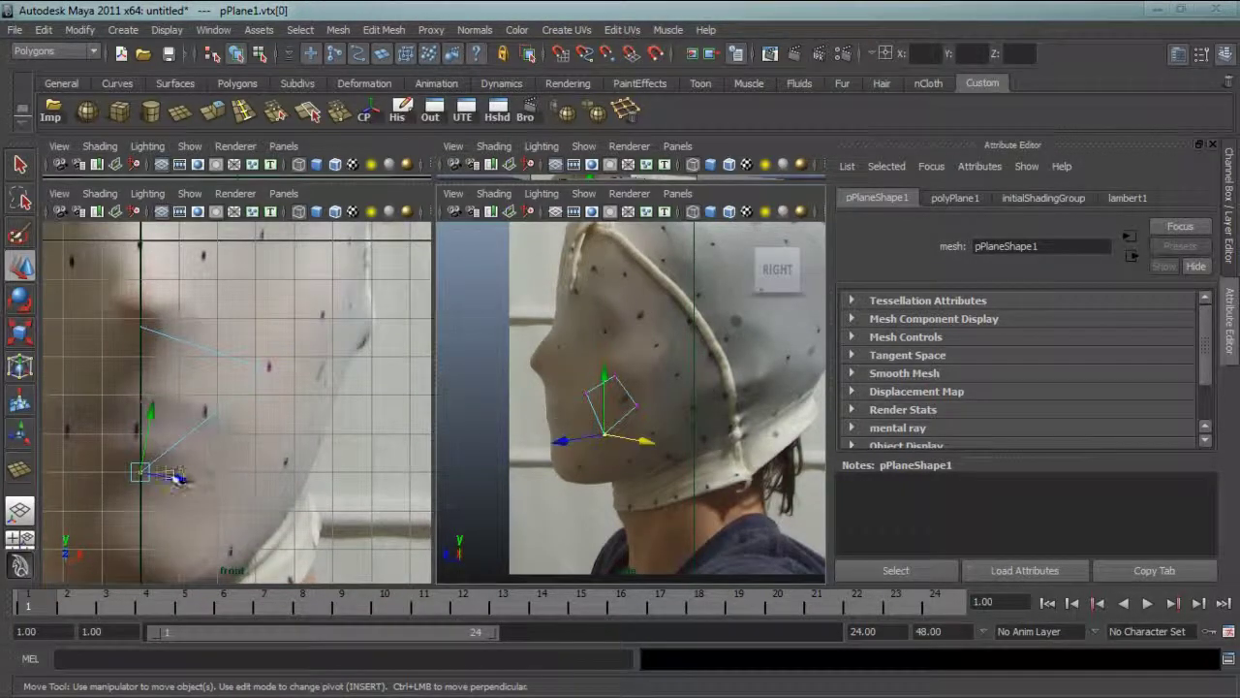
{"action": "double_click", "coordinate": [22, 165]}
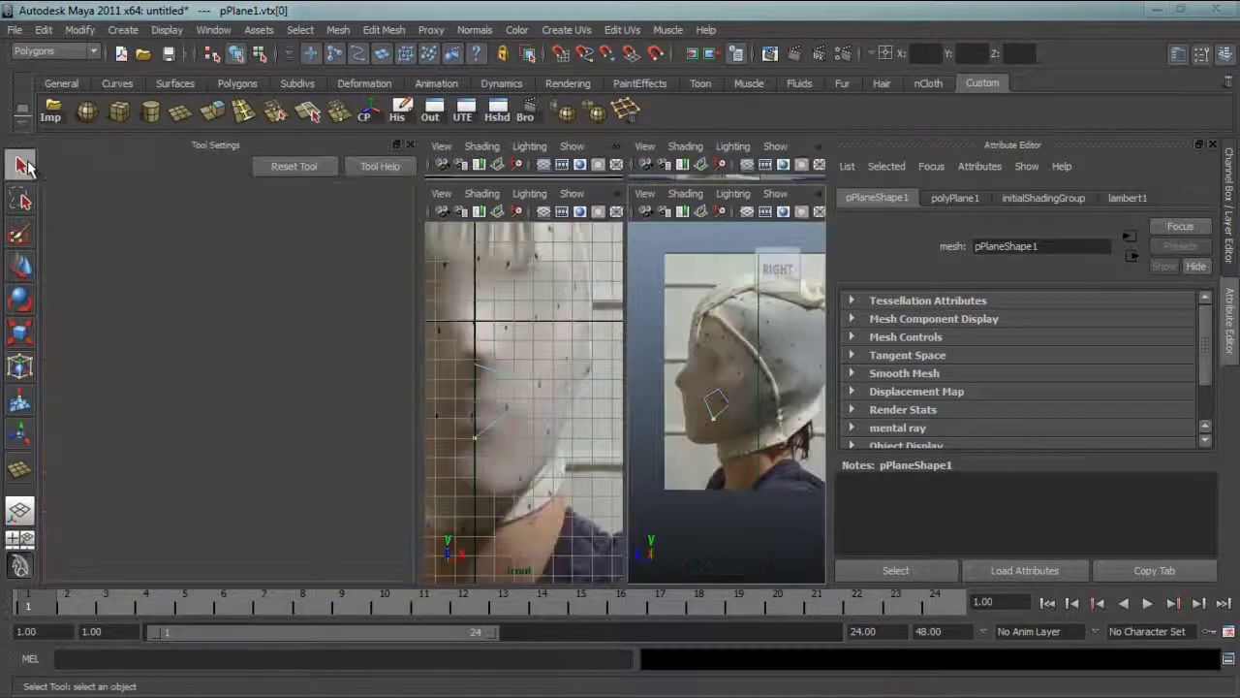
{"action": "left_click", "coordinate": [20, 264]}
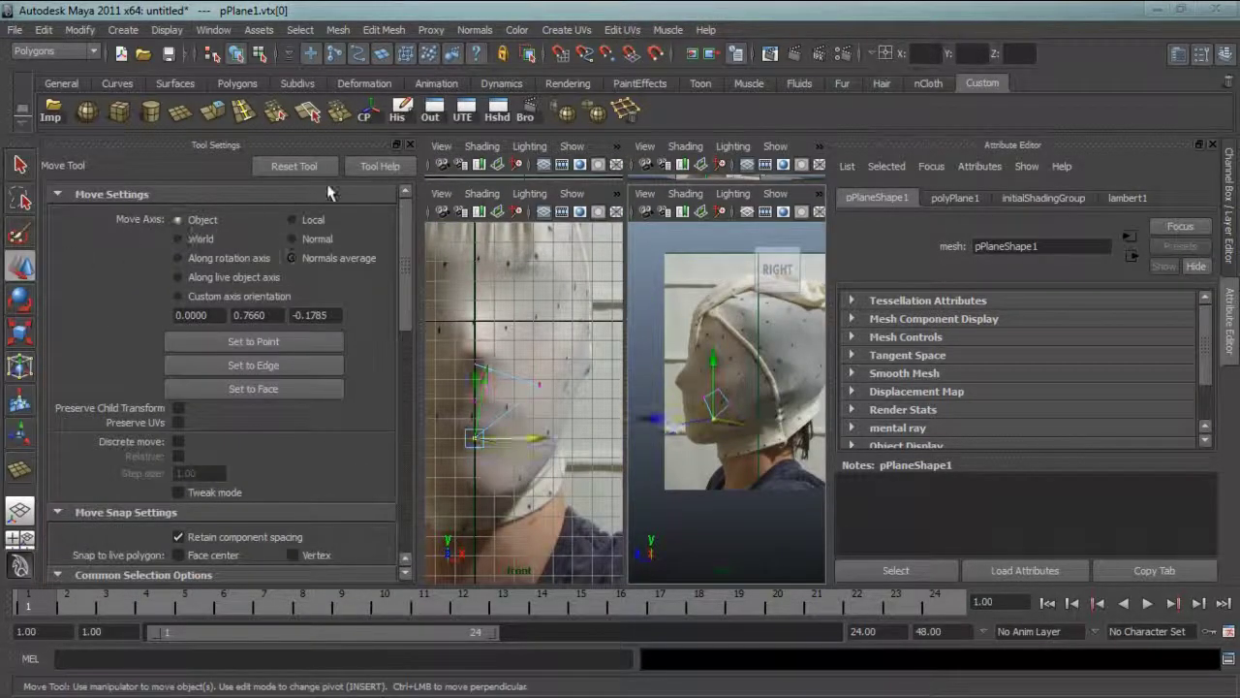
{"action": "left_click", "coordinate": [409, 145]}
Shift the plane's lower, rear and upper corner vertices sideways onto their matching cheek markers in the front view
{"action": "left_click_drag", "start_coordinate": [205, 472], "coordinate": [347, 466]}
{"action": "left_click", "coordinate": [140, 402]}
{"action": "left_click_drag", "start_coordinate": [211, 404], "coordinate": [333, 405]}
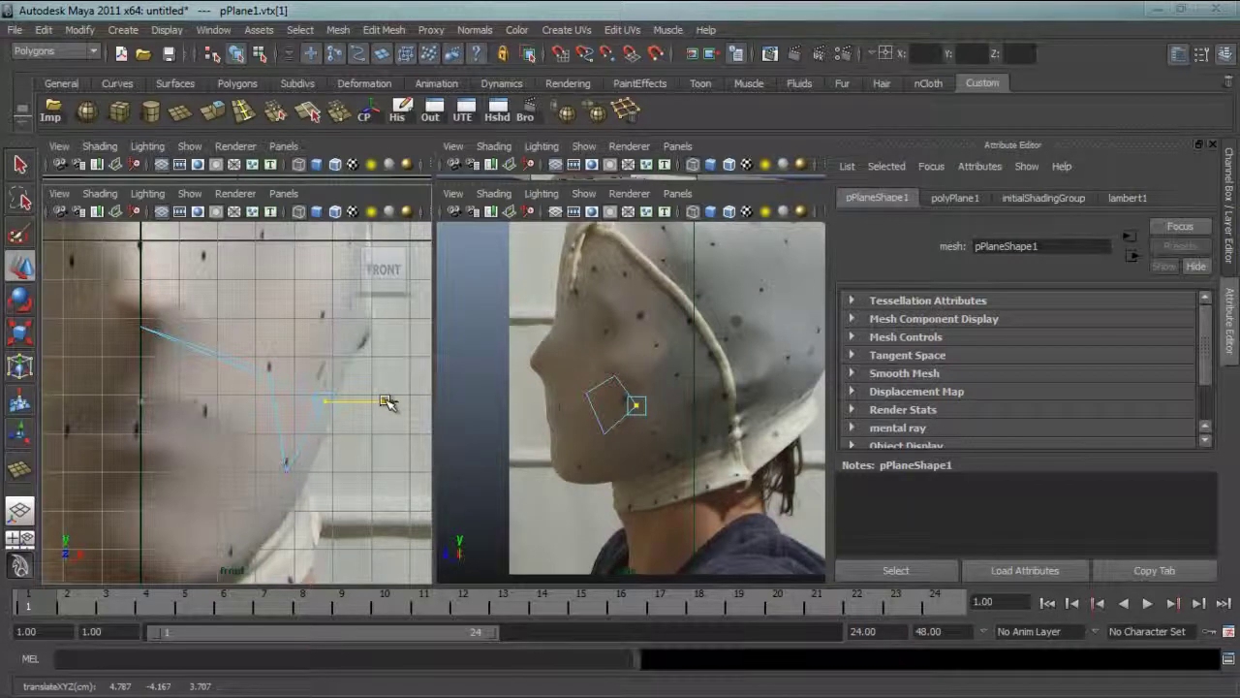
{"action": "left_click", "coordinate": [140, 326]}
{"action": "left_click_drag", "start_coordinate": [213, 326], "coordinate": [304, 328]}
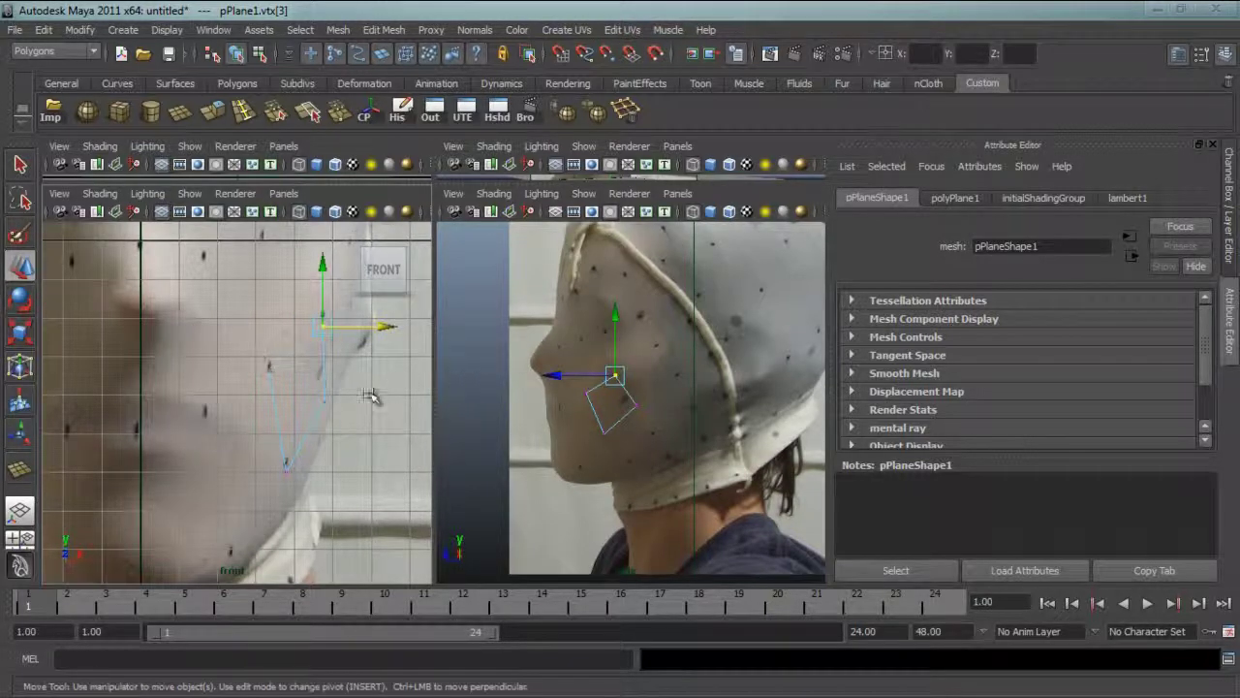
{"action": "left_click_drag", "start_coordinate": [289, 397], "coordinate": [333, 429]}
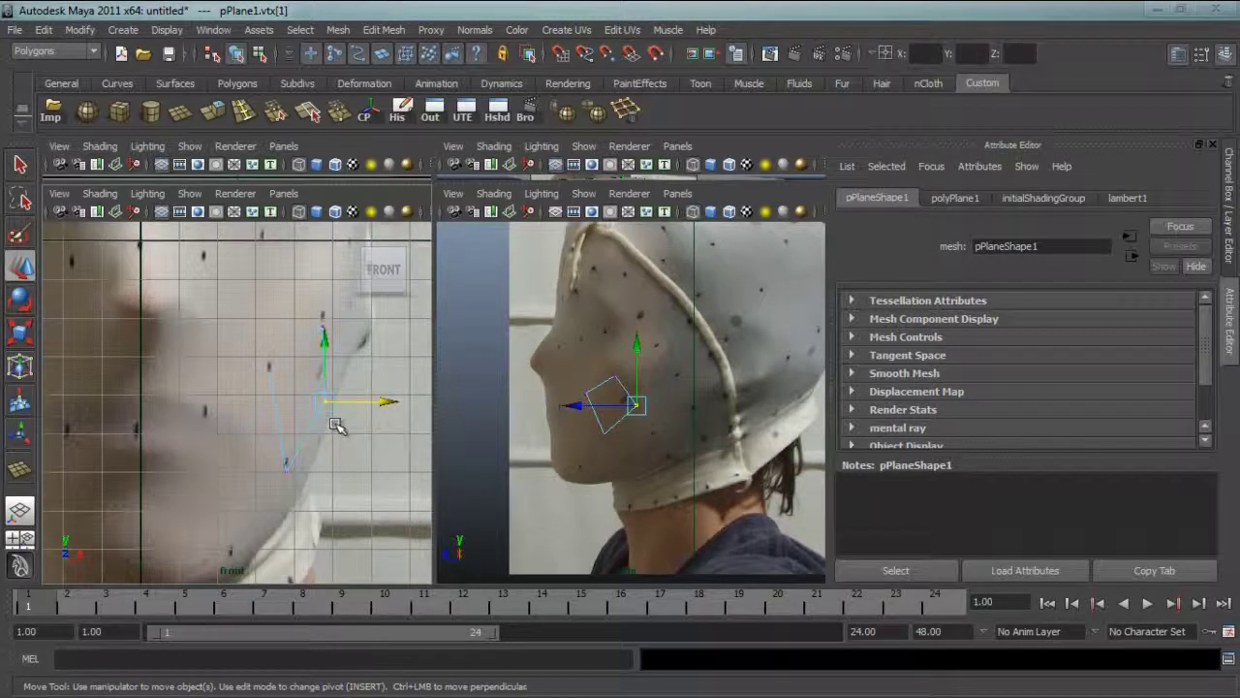
Extrude the plane's upper rear edge up and back across the cheek to the next pair of markers
{"action": "right_click_drag", "start_coordinate": [631, 402], "coordinate": [630, 373]}
{"action": "left_click_drag", "start_coordinate": [335, 374], "coordinate": [316, 397]}
{"action": "right_click_drag", "start_coordinate": [611, 363], "coordinate": [606, 394], "text": "shift"}
{"action": "key", "text": "w"}
{"action": "left_click_drag", "start_coordinate": [626, 391], "coordinate": [669, 361]}
Align the new face's two outer vertices with their markers in the side and front views
{"action": "right_click_drag", "start_coordinate": [611, 362], "coordinate": [659, 395], "text": "alt"}
{"action": "left_click_drag", "start_coordinate": [716, 419], "coordinate": [748, 454]}
{"action": "left_click_drag", "start_coordinate": [385, 323], "coordinate": [414, 324]}
{"action": "left_click_drag", "start_coordinate": [655, 330], "coordinate": [690, 364]}
{"action": "middle_click_drag", "start_coordinate": [385, 248], "coordinate": [385, 321], "text": "alt"}
{"action": "left_click_drag", "start_coordinate": [387, 320], "coordinate": [415, 321]}
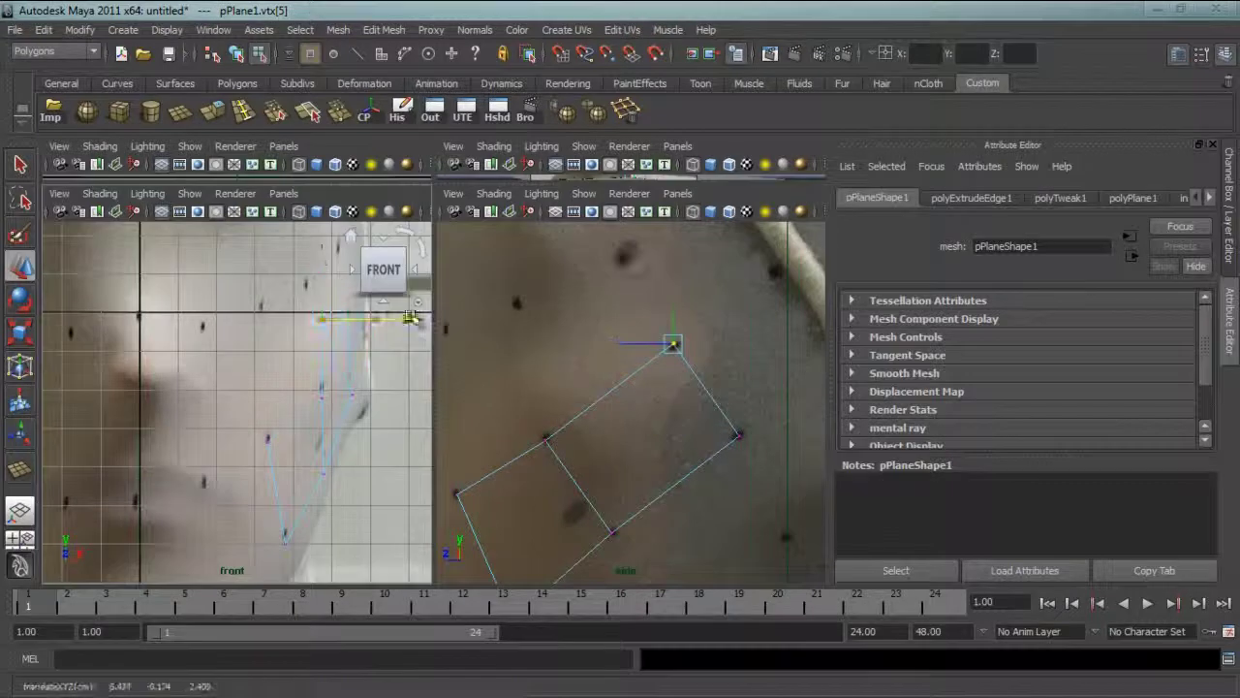
Extrude the strip's rear edge again toward the hood seam in the side view
{"action": "middle_click_drag", "start_coordinate": [703, 393], "coordinate": [584, 449], "text": "alt"}
{"action": "right_click_drag", "start_coordinate": [583, 450], "coordinate": [583, 419]}
{"action": "left_click", "coordinate": [585, 449]}
{"action": "right_click_drag", "start_coordinate": [591, 426], "coordinate": [593, 457], "text": "shift"}
{"action": "key", "text": "w"}
{"action": "left_click_drag", "start_coordinate": [585, 449], "coordinate": [688, 381]}
Position the two new vertices near the hood seam on their markers in the side and front views
{"action": "right_click_drag", "start_coordinate": [690, 384], "coordinate": [647, 384]}
{"action": "left_click_drag", "start_coordinate": [633, 312], "coordinate": [671, 352]}
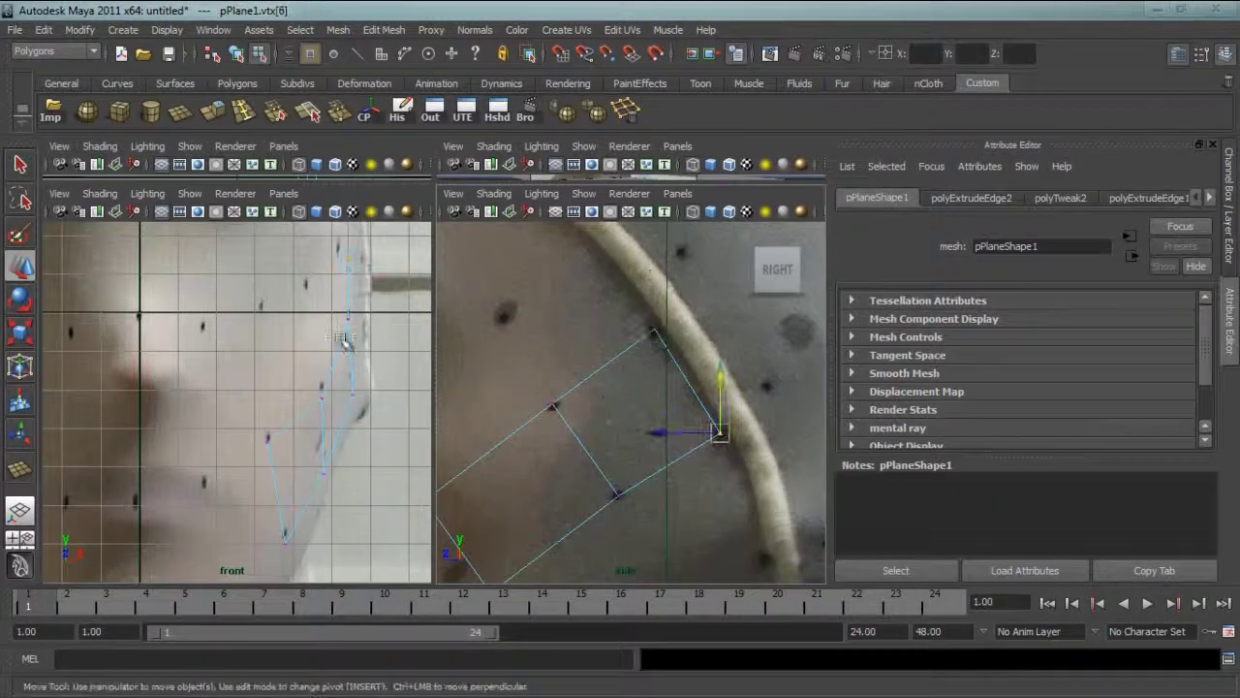
{"action": "right_click_drag", "start_coordinate": [414, 415], "coordinate": [596, 411], "text": "alt"}
{"action": "left_click_drag", "start_coordinate": [659, 433], "coordinate": [550, 433]}
{"action": "left_click_drag", "start_coordinate": [316, 414], "coordinate": [338, 415]}
{"action": "left_click_drag", "start_coordinate": [312, 339], "coordinate": [327, 340]}
{"action": "left_click_drag", "start_coordinate": [567, 436], "coordinate": [670, 436]}
Extrude the strip's front edge forward toward the mouth and chin
{"action": "middle_click_drag", "start_coordinate": [656, 460], "coordinate": [656, 355], "text": "alt"}
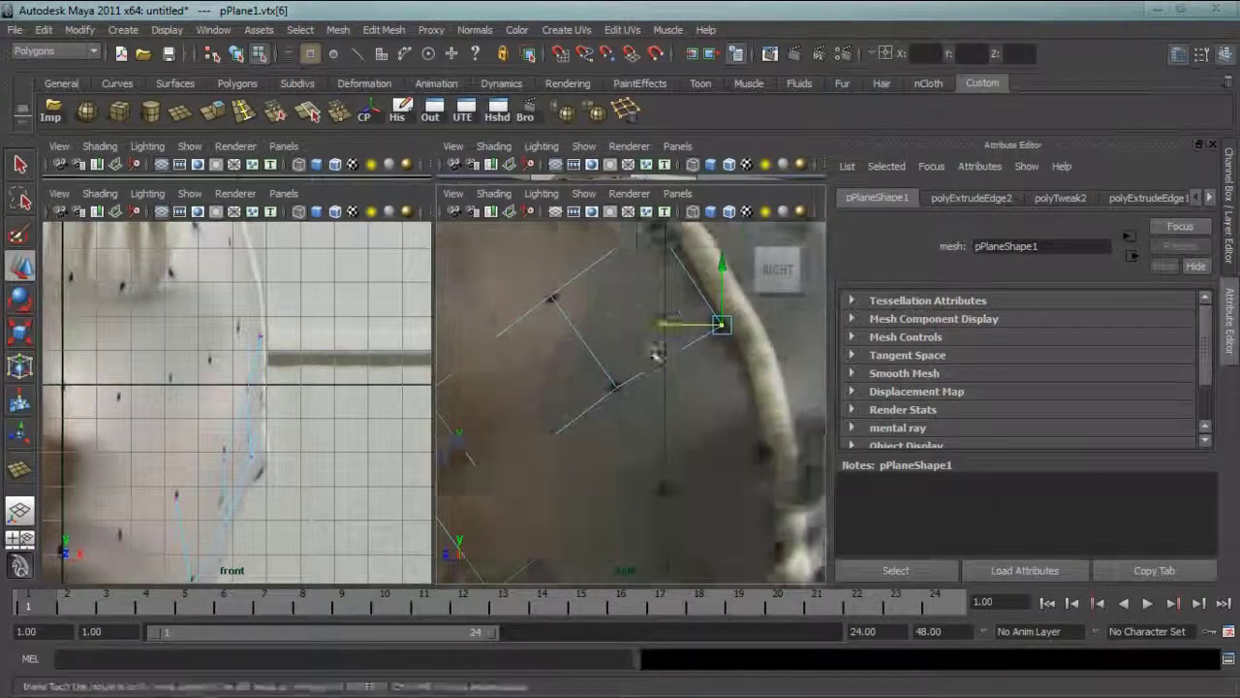
{"action": "right_click_drag", "start_coordinate": [656, 354], "coordinate": [571, 355], "text": "alt"}
{"action": "right_click_drag", "start_coordinate": [605, 390], "coordinate": [603, 358]}
{"action": "left_click", "coordinate": [603, 387]}
{"action": "left_click", "coordinate": [212, 112]}
{"action": "left_click_drag", "start_coordinate": [533, 388], "coordinate": [502, 387]}
{"action": "left_click_drag", "start_coordinate": [570, 329], "coordinate": [570, 372]}
Align the new front vertices beside the mouth and on the chin with their markers in both views
{"action": "right_click_drag", "start_coordinate": [571, 427], "coordinate": [651, 426], "text": "alt"}
{"action": "right_click_drag", "start_coordinate": [643, 426], "coordinate": [601, 426]}
{"action": "left_click_drag", "start_coordinate": [620, 434], "coordinate": [655, 469]}
{"action": "left_click_drag", "start_coordinate": [576, 302], "coordinate": [610, 337]}
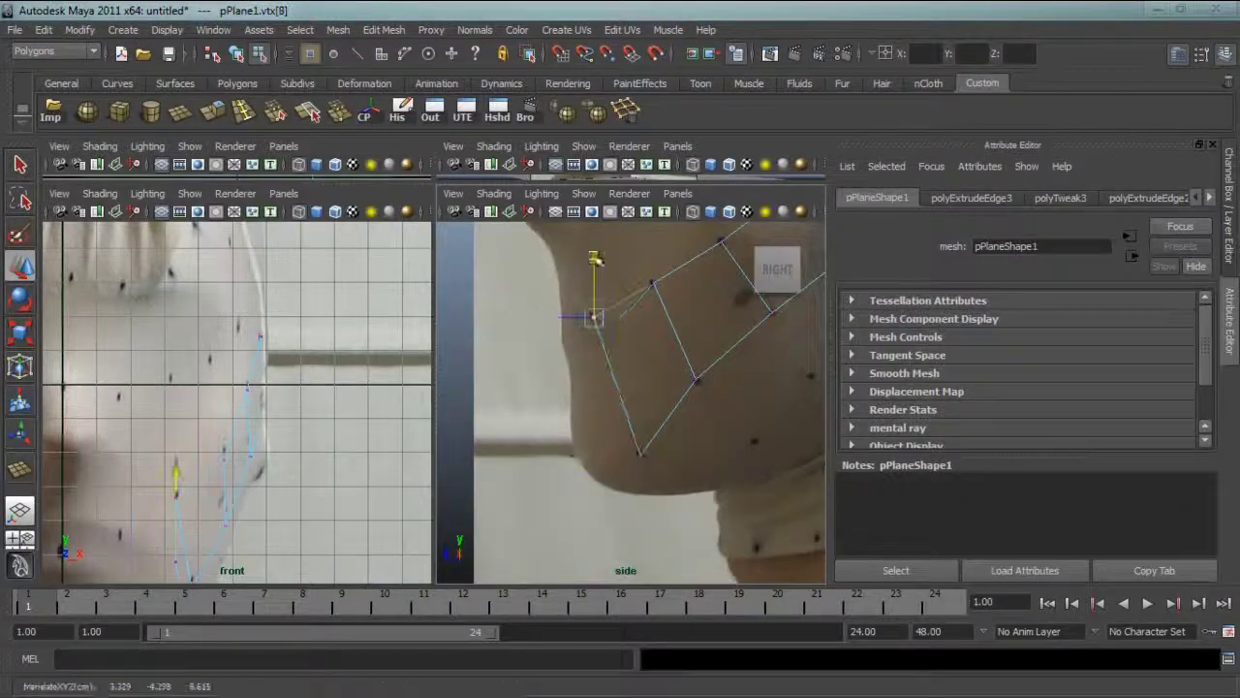
{"action": "middle_click_drag", "start_coordinate": [600, 310], "coordinate": [464, 358], "text": "alt"}
{"action": "right_click_drag", "start_coordinate": [204, 428], "coordinate": [160, 427], "text": "alt"}
{"action": "left_click_drag", "start_coordinate": [554, 415], "coordinate": [593, 451]}
{"action": "left_click_drag", "start_coordinate": [316, 471], "coordinate": [288, 471]}
Extrude the strip's lower edges downward to form a new row of faces along the jaw
{"action": "right_click_drag", "start_coordinate": [656, 327], "coordinate": [656, 286]}
{"action": "left_click", "coordinate": [656, 326]}
{"action": "middle_click_drag", "start_coordinate": [609, 412], "coordinate": [556, 451], "text": "alt"}
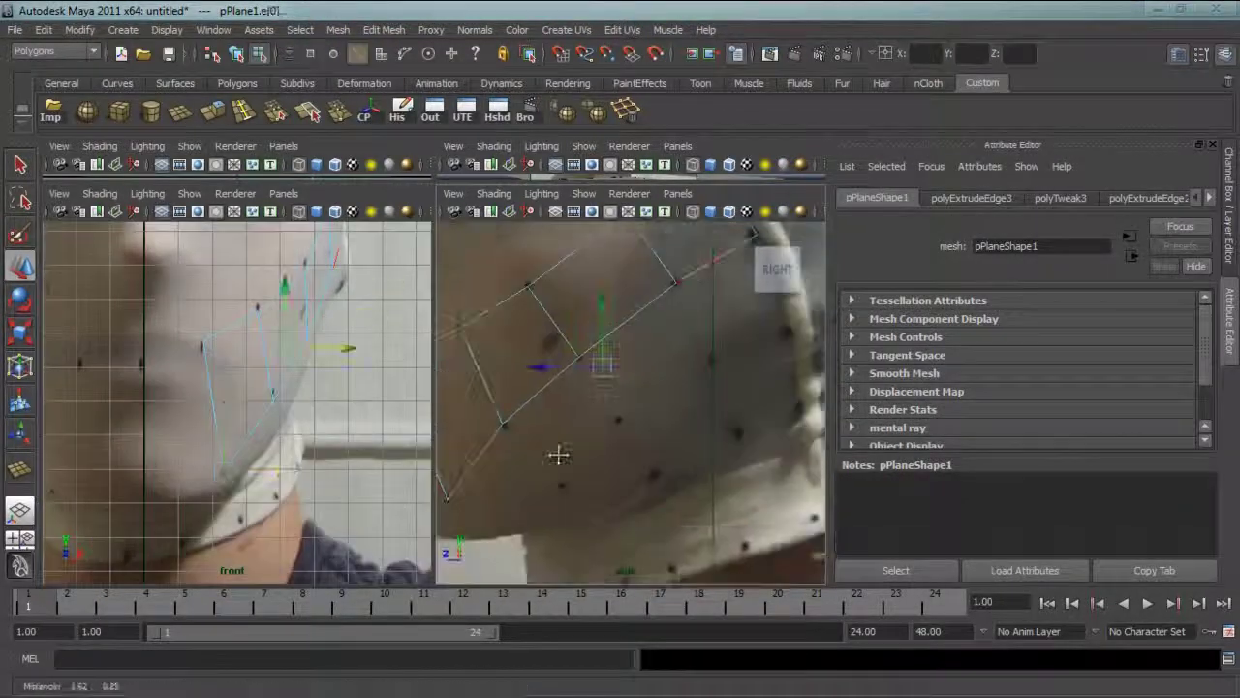
{"action": "left_click", "coordinate": [212, 111]}
{"action": "right_click_drag", "start_coordinate": [609, 388], "coordinate": [678, 388], "text": "alt"}
Move the rear vertices of the new jaw row onto their markers near the hood seam
{"action": "right_click_drag", "start_coordinate": [656, 336], "coordinate": [606, 336]}
{"action": "left_click_drag", "start_coordinate": [639, 347], "coordinate": [679, 384]}
{"action": "left_click_drag", "start_coordinate": [656, 320], "coordinate": [656, 362]}
{"action": "left_click_drag", "start_coordinate": [548, 393], "coordinate": [586, 430]}
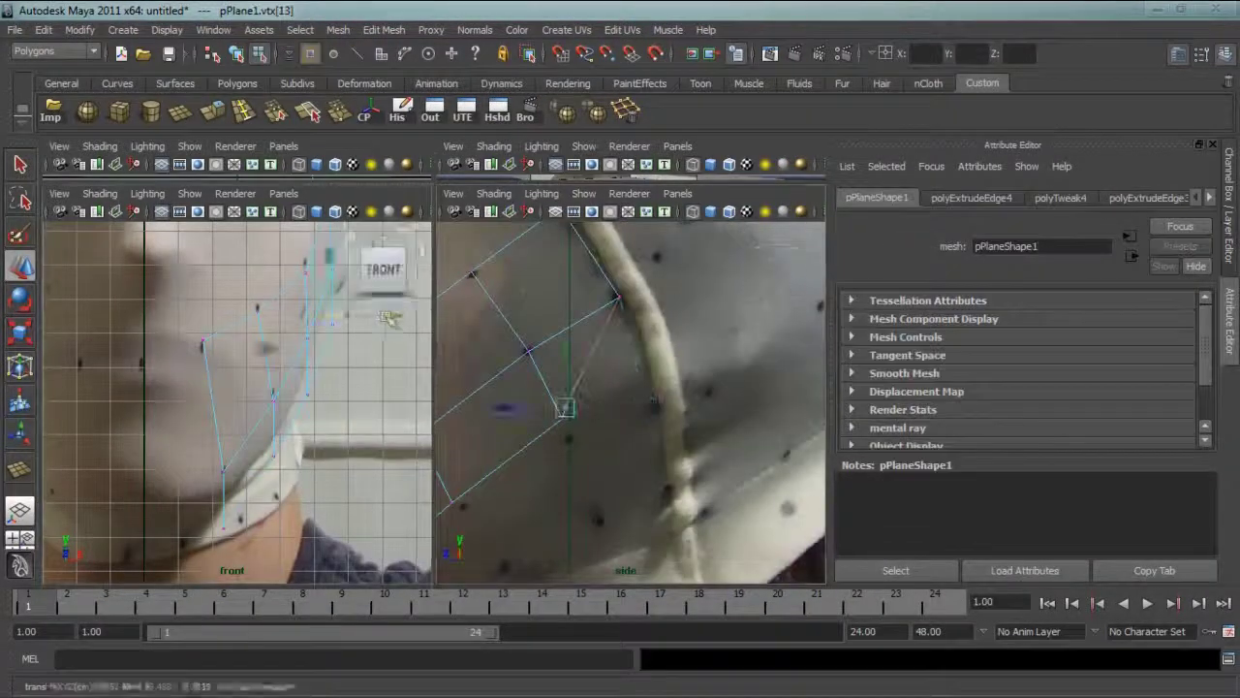
{"action": "right_click_drag", "start_coordinate": [252, 388], "coordinate": [330, 388], "text": "alt"}
{"action": "left_click_drag", "start_coordinate": [636, 390], "coordinate": [675, 427]}
{"action": "left_click_drag", "start_coordinate": [543, 399], "coordinate": [584, 438]}
{"action": "left_click_drag", "start_coordinate": [562, 365], "coordinate": [562, 382]}
Align the remaining jaw-row vertices with their markers, down to the one under the chin, in both views
{"action": "middle_click_drag", "start_coordinate": [329, 446], "coordinate": [305, 320], "text": "alt"}
{"action": "middle_click_drag", "start_coordinate": [507, 471], "coordinate": [618, 404], "text": "alt"}
{"action": "left_click_drag", "start_coordinate": [549, 409], "coordinate": [587, 449]}
{"action": "left_click_drag", "start_coordinate": [332, 447], "coordinate": [308, 448]}
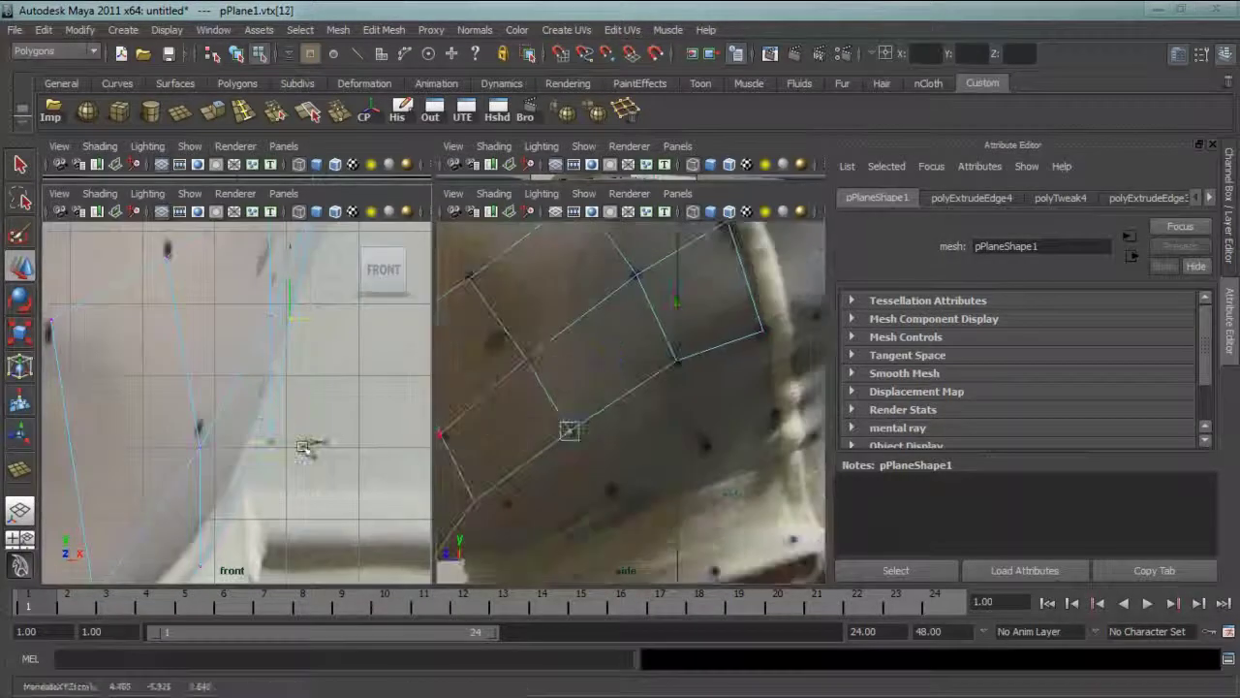
{"action": "middle_click_drag", "start_coordinate": [523, 466], "coordinate": [597, 431], "text": "alt"}
{"action": "left_click_drag", "start_coordinate": [529, 448], "coordinate": [567, 486]}
{"action": "scroll", "coordinate": [567, 423], "scroll_direction": "down", "scroll_amount": 2}
{"action": "middle_click_drag", "start_coordinate": [198, 562], "coordinate": [230, 492], "text": "alt"}
{"action": "left_click_drag", "start_coordinate": [245, 492], "coordinate": [230, 493]}
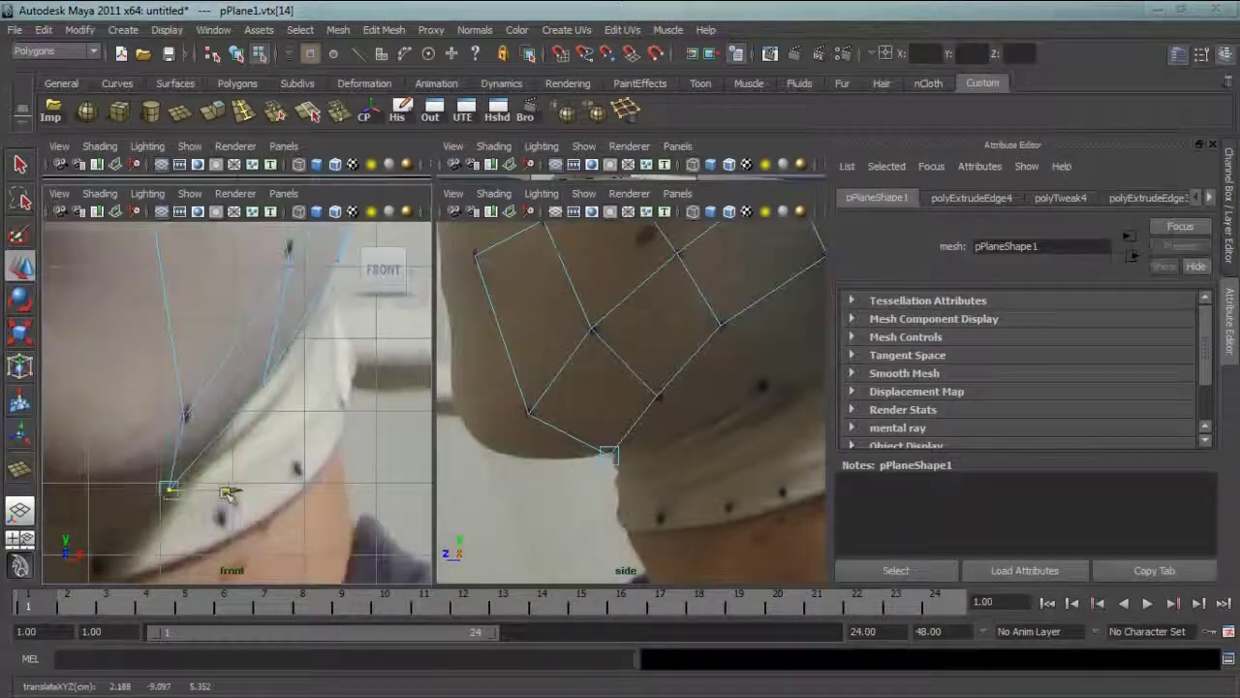
Extrude the mesh's upper edges upward as a new row of faces and adjust the height of its front vertex beside the nose
{"action": "scroll", "coordinate": [554, 320], "scroll_direction": "down", "scroll_amount": 4}
{"action": "middle_click_drag", "start_coordinate": [553, 303], "coordinate": [540, 443], "text": "alt"}
{"action": "left_click", "coordinate": [693, 355], "text": "shift"}
{"action": "left_click_drag", "start_coordinate": [629, 334], "coordinate": [629, 273]}
{"action": "left_click_drag", "start_coordinate": [509, 379], "coordinate": [548, 418]}
{"action": "left_click_drag", "start_coordinate": [533, 373], "coordinate": [535, 349]}
{"action": "middle_click_drag", "start_coordinate": [209, 286], "coordinate": [301, 407], "text": "alt"}
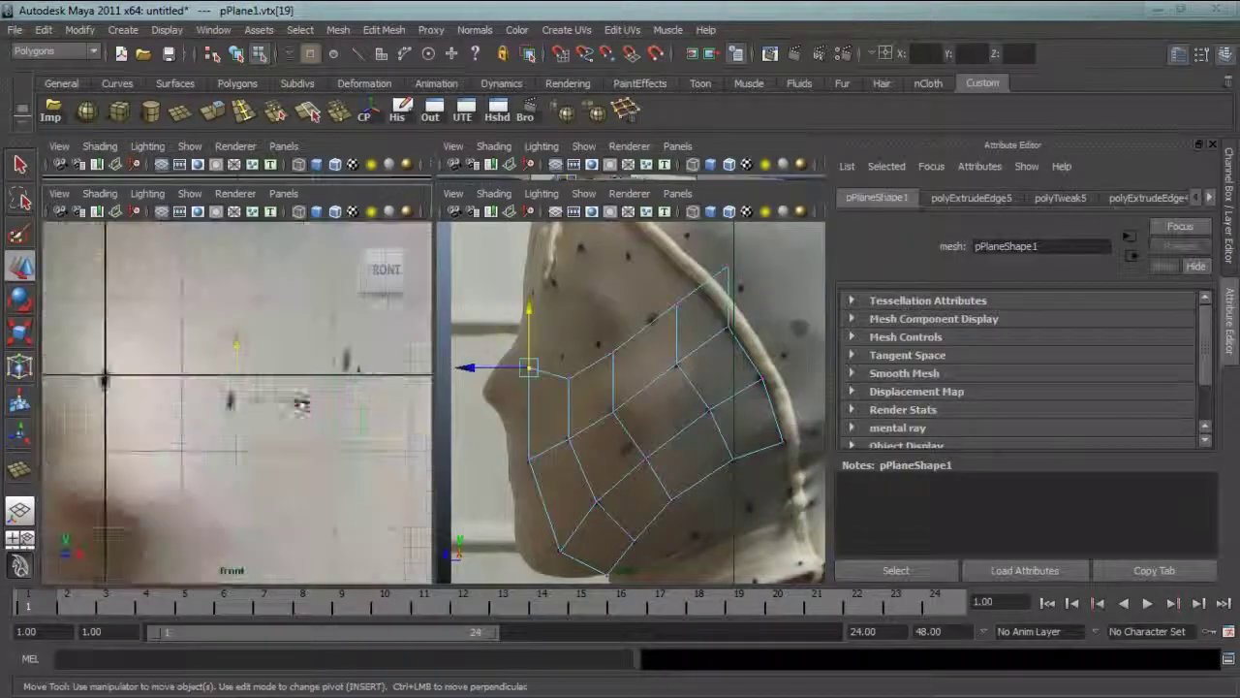
Align the other vertices of the upper cheek row with their markers, back to the hood seam, in both views
{"action": "scroll", "coordinate": [582, 378], "scroll_direction": "up", "scroll_amount": 4}
{"action": "left_click_drag", "start_coordinate": [591, 416], "coordinate": [590, 374]}
{"action": "left_click_drag", "start_coordinate": [673, 383], "coordinate": [659, 351]}
{"action": "scroll", "coordinate": [251, 407], "scroll_direction": "down", "scroll_amount": 2}
{"action": "middle_click_drag", "start_coordinate": [659, 352], "coordinate": [549, 441], "text": "alt"}
{"action": "left_click_drag", "start_coordinate": [635, 417], "coordinate": [674, 456]}
{"action": "left_click_drag", "start_coordinate": [417, 300], "coordinate": [392, 291]}
{"action": "middle_click_drag", "start_coordinate": [653, 392], "coordinate": [568, 448], "text": "alt"}
{"action": "left_click_drag", "start_coordinate": [635, 373], "coordinate": [678, 411]}
{"action": "left_click_drag", "start_coordinate": [591, 354], "coordinate": [582, 355]}
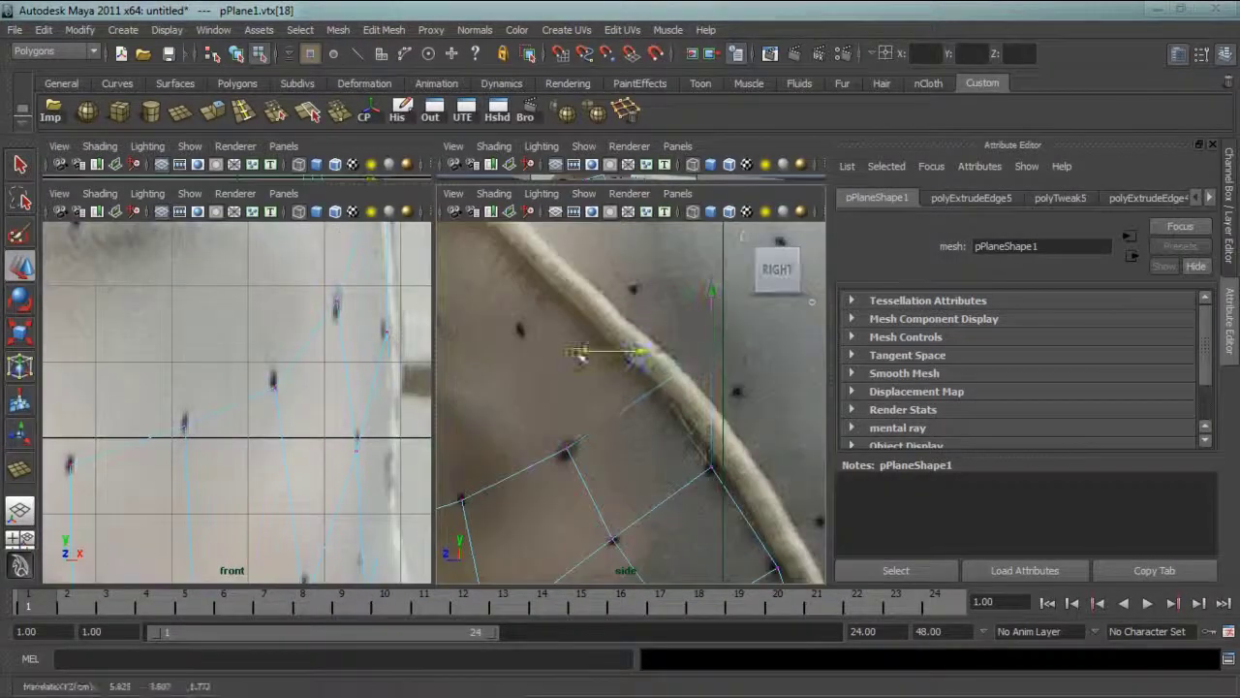
{"action": "middle_click_drag", "start_coordinate": [319, 291], "coordinate": [291, 475], "text": "alt"}
{"action": "left_click_drag", "start_coordinate": [392, 354], "coordinate": [379, 355]}
Extrude the upper cheek row's top edges upward toward the brow
{"action": "scroll", "coordinate": [291, 373], "scroll_direction": "down", "scroll_amount": 4}
{"action": "right_click_drag", "start_coordinate": [517, 463], "coordinate": [518, 417]}
{"action": "left_click", "coordinate": [564, 448], "text": "shift"}
{"action": "left_click", "coordinate": [215, 113]}
{"action": "left_click_drag", "start_coordinate": [611, 347], "coordinate": [611, 233]}
Position the front vertices of the new brow-level row on their markers
{"action": "right_click_drag", "start_coordinate": [548, 235], "coordinate": [489, 236]}
{"action": "scroll", "coordinate": [549, 329], "scroll_direction": "up", "scroll_amount": 3}
{"action": "middle_click_drag", "start_coordinate": [484, 349], "coordinate": [595, 407], "text": "alt"}
{"action": "left_click_drag", "start_coordinate": [576, 386], "coordinate": [617, 418]}
{"action": "left_click_drag", "start_coordinate": [651, 369], "coordinate": [691, 411]}
{"action": "middle_click_drag", "start_coordinate": [678, 368], "coordinate": [585, 432], "text": "alt"}
{"action": "left_click_drag", "start_coordinate": [668, 404], "coordinate": [709, 443]}
{"action": "left_click_drag", "start_coordinate": [641, 363], "coordinate": [597, 362]}
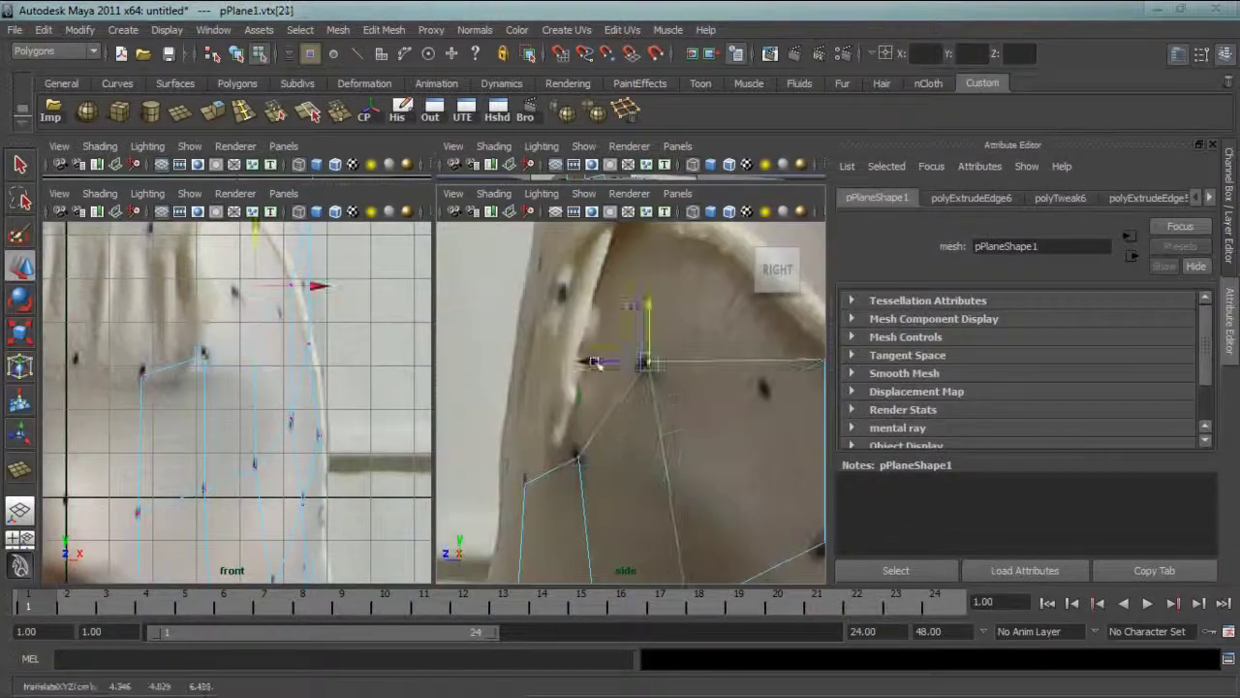
Align the rear vertices of the brow-level row with the markers along the hood seam in both views
{"action": "middle_click_drag", "start_coordinate": [786, 351], "coordinate": [670, 352], "text": "alt"}
{"action": "left_click_drag", "start_coordinate": [686, 339], "coordinate": [731, 381]}
{"action": "left_click_drag", "start_coordinate": [648, 390], "coordinate": [585, 390]}
{"action": "middle_click_drag", "start_coordinate": [639, 358], "coordinate": [563, 396], "text": "alt"}
{"action": "left_click_drag", "start_coordinate": [531, 279], "coordinate": [570, 317]}
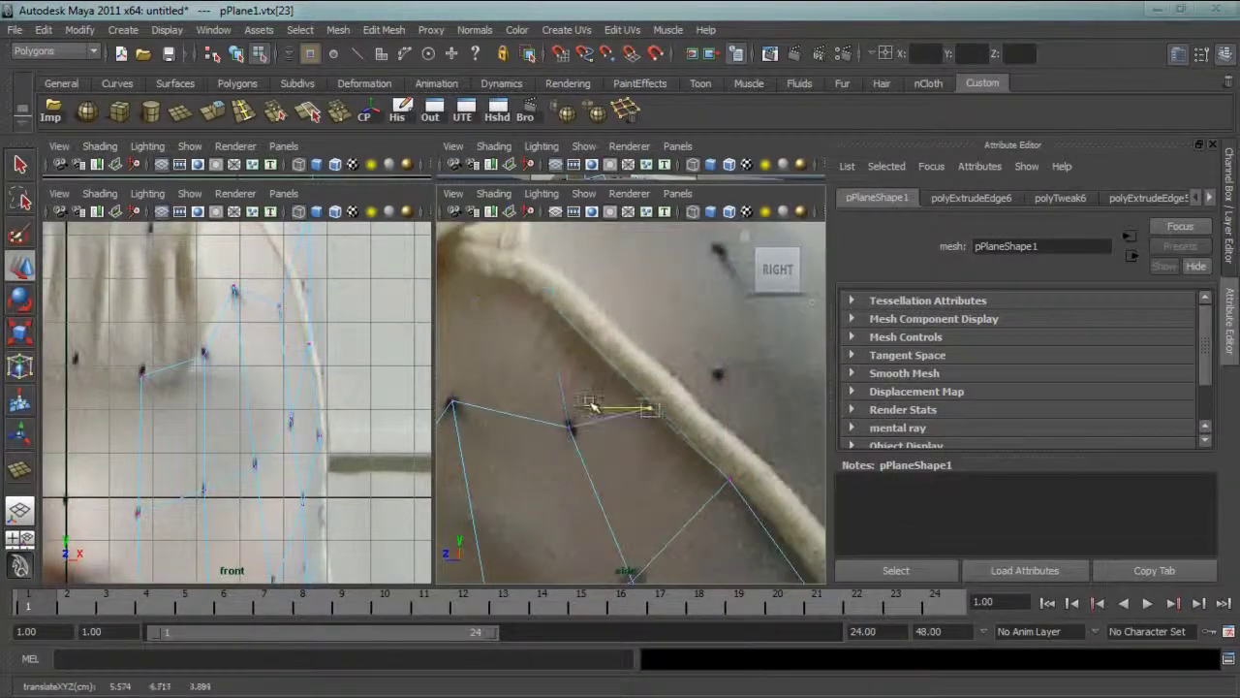
{"action": "left_click_drag", "start_coordinate": [364, 285], "coordinate": [355, 285]}
{"action": "middle_click_drag", "start_coordinate": [320, 424], "coordinate": [310, 291], "text": "alt"}
{"action": "middle_click_drag", "start_coordinate": [572, 407], "coordinate": [668, 405], "text": "alt"}
Extrude two of the mesh's top edges upward toward the forehead
{"action": "right_click_drag", "start_coordinate": [669, 423], "coordinate": [669, 378]}
{"action": "left_click", "coordinate": [705, 416]}
{"action": "left_click", "coordinate": [626, 416], "text": "shift"}
{"action": "left_click", "coordinate": [214, 112]}
{"action": "left_click_drag", "start_coordinate": [625, 392], "coordinate": [625, 325]}
{"action": "right_click_drag", "start_coordinate": [625, 324], "coordinate": [567, 324]}
Place the front vertices of the new forehead faces on their markers in the side and front views
{"action": "left_click_drag", "start_coordinate": [456, 422], "coordinate": [496, 463]}
{"action": "middle_click_drag", "start_coordinate": [526, 443], "coordinate": [613, 457], "text": "alt"}
{"action": "left_click_drag", "start_coordinate": [561, 402], "coordinate": [635, 454]}
{"action": "left_click_drag", "start_coordinate": [615, 378], "coordinate": [601, 277]}
{"action": "left_click_drag", "start_coordinate": [653, 345], "coordinate": [573, 312]}
{"action": "middle_click_drag", "start_coordinate": [267, 242], "coordinate": [305, 458], "text": "alt"}
{"action": "left_click_drag", "start_coordinate": [312, 320], "coordinate": [267, 320]}
{"action": "left_click_drag", "start_coordinate": [659, 314], "coordinate": [701, 358]}
{"action": "left_click_drag", "start_coordinate": [680, 275], "coordinate": [680, 199]}
{"action": "left_click_drag", "start_coordinate": [620, 258], "coordinate": [593, 258]}
{"action": "left_click_drag", "start_coordinate": [339, 277], "coordinate": [317, 277]}
Align the remaining forehead vertices with their markers near the hood seam in both views
{"action": "middle_click_drag", "start_coordinate": [318, 277], "coordinate": [319, 325], "text": "alt"}
{"action": "middle_click_drag", "start_coordinate": [736, 339], "coordinate": [622, 357], "text": "alt"}
{"action": "left_click_drag", "start_coordinate": [661, 361], "coordinate": [703, 403]}
{"action": "left_click_drag", "start_coordinate": [335, 347], "coordinate": [314, 347]}
{"action": "left_click_drag", "start_coordinate": [741, 340], "coordinate": [784, 382]}
{"action": "left_click_drag", "start_coordinate": [717, 362], "coordinate": [657, 362]}
{"action": "left_click_drag", "start_coordinate": [704, 327], "coordinate": [703, 349]}
{"action": "left_click_drag", "start_coordinate": [349, 389], "coordinate": [336, 389]}
Extrude the mesh's front column of edges forward toward the face profile in the side view
{"action": "middle_click_drag", "start_coordinate": [620, 436], "coordinate": [717, 262], "text": "alt"}
{"action": "right_click_drag", "start_coordinate": [615, 437], "coordinate": [614, 392]}
{"action": "left_click", "coordinate": [611, 416]}
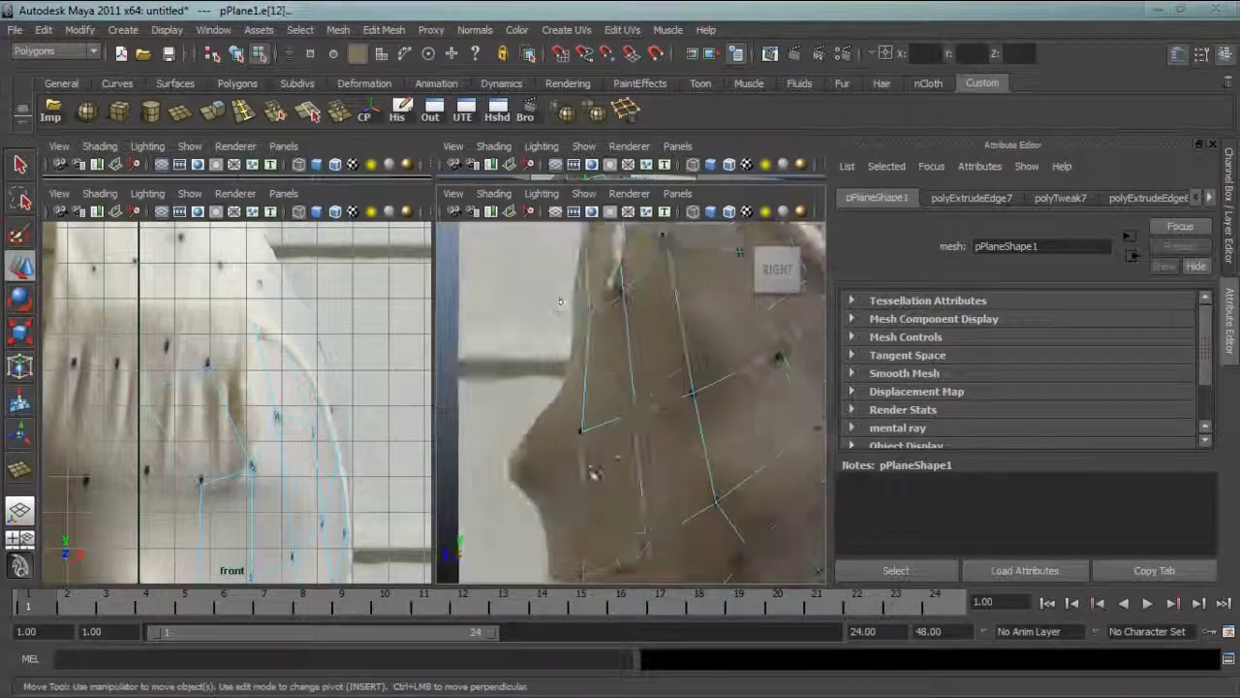
{"action": "left_click", "coordinate": [242, 111]}
{"action": "left_click", "coordinate": [213, 111]}
{"action": "key", "text": "w"}
{"action": "left_click_drag", "start_coordinate": [514, 410], "coordinate": [444, 410]}
Move the newly extruded chin and mouth vertices horizontally onto the face's center line in the front view
{"action": "middle_click_drag", "start_coordinate": [620, 465], "coordinate": [630, 262], "text": "alt"}
{"action": "right_click_drag", "start_coordinate": [629, 416], "coordinate": [572, 416]}
{"action": "left_click_drag", "start_coordinate": [587, 435], "coordinate": [630, 477]}
{"action": "middle_click_drag", "start_coordinate": [252, 543], "coordinate": [269, 111], "text": "alt"}
{"action": "left_click_drag", "start_coordinate": [287, 486], "coordinate": [213, 485]}
{"action": "mouse_move", "coordinate": [219, 425]}
{"action": "left_mouse_down"}
{"action": "mouse_move", "coordinate": [258, 459]}
{"action": "mouse_move", "coordinate": [222, 443]}
{"action": "left_mouse_up"}
{"action": "left_click_drag", "start_coordinate": [137, 467], "coordinate": [186, 502]}
{"action": "middle_click_drag", "start_coordinate": [568, 340], "coordinate": [629, 569], "text": "alt"}
{"action": "middle_click_drag", "start_coordinate": [233, 310], "coordinate": [281, 494], "text": "alt"}
{"action": "left_click_drag", "start_coordinate": [246, 475], "coordinate": [283, 510]}
{"action": "left_click_drag", "start_coordinate": [327, 487], "coordinate": [268, 487]}
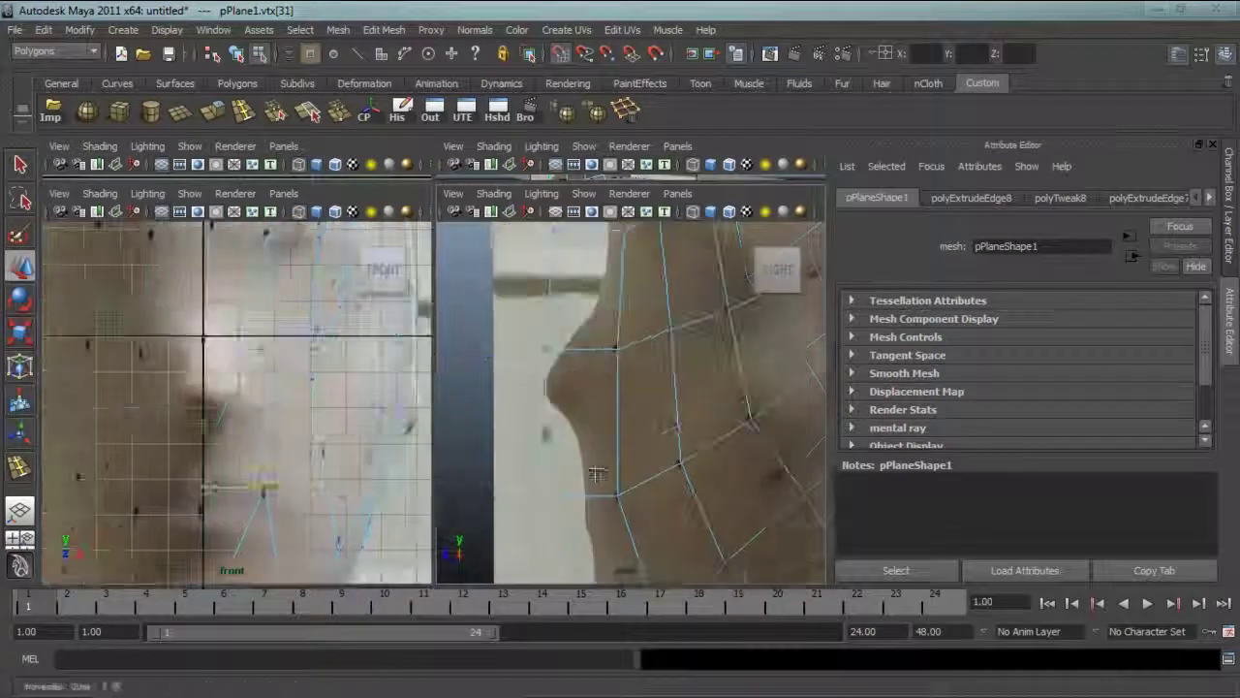
Move the remaining extruded vertices higher up the face onto the center line in the front view
{"action": "middle_click_drag", "start_coordinate": [597, 474], "coordinate": [601, 583], "text": "alt"}
{"action": "left_click_drag", "start_coordinate": [533, 323], "coordinate": [574, 360]}
{"action": "middle_click_drag", "start_coordinate": [601, 436], "coordinate": [601, 550], "text": "alt"}
{"action": "middle_click_drag", "start_coordinate": [242, 310], "coordinate": [243, 456], "text": "alt"}
{"action": "left_click_drag", "start_coordinate": [296, 295], "coordinate": [222, 296]}
{"action": "middle_click_drag", "start_coordinate": [249, 572], "coordinate": [241, 366], "text": "alt"}
Place the center-line vertices on the face's profile from forehead to chin in the side view
{"action": "left_click", "coordinate": [548, 352]}
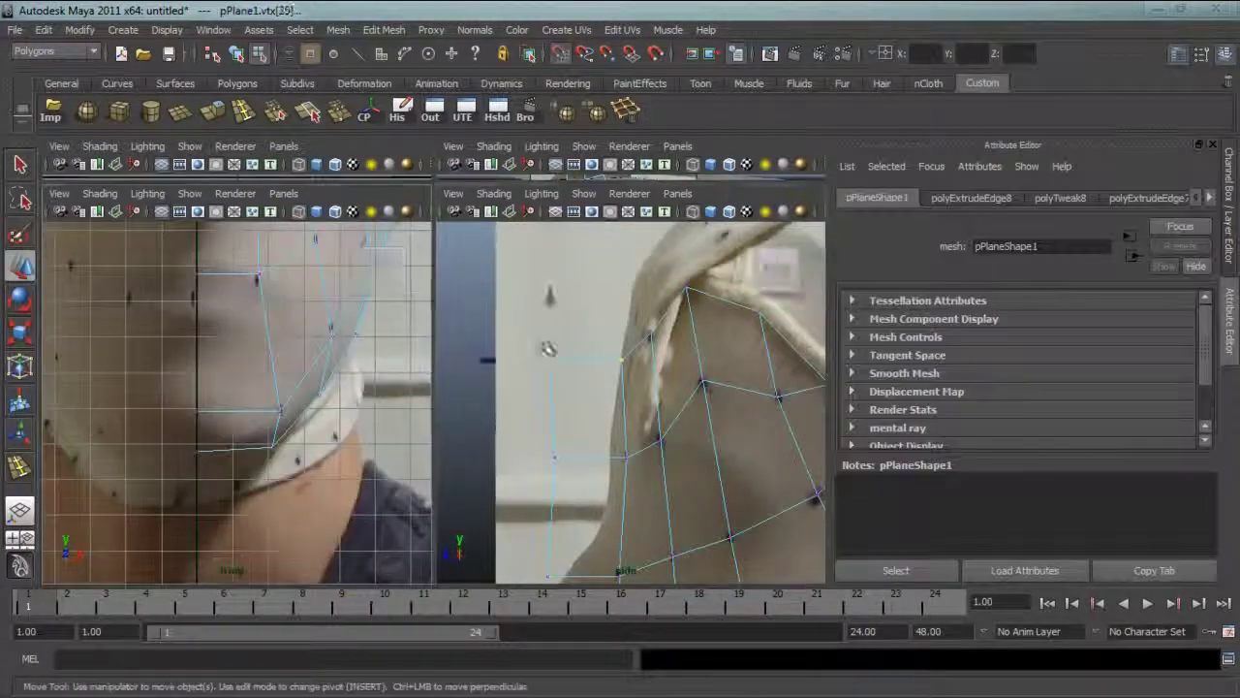
{"action": "middle_click_drag", "start_coordinate": [548, 349], "coordinate": [588, 276], "text": "alt"}
{"action": "left_click_drag", "start_coordinate": [574, 269], "coordinate": [611, 307]}
{"action": "middle_click_drag", "start_coordinate": [499, 323], "coordinate": [536, 381]}
{"action": "middle_click_drag", "start_coordinate": [242, 291], "coordinate": [251, 547], "text": "alt"}
{"action": "middle_click_drag", "start_coordinate": [586, 482], "coordinate": [579, 291], "text": "alt"}
{"action": "left_click_drag", "start_coordinate": [593, 314], "coordinate": [633, 357]}
{"action": "middle_click_drag", "start_coordinate": [606, 398], "coordinate": [608, 527]}
Save the scene as face.mb
{"action": "left_click", "coordinate": [170, 55]}
{"action": "left_click", "coordinate": [599, 618]}
{"action": "type", "text": "Face"}
{"action": "key", "text": "Return"}
Split the front faces around the mouth and chin with new edges running to the profile edge
{"action": "middle_click_drag", "start_coordinate": [586, 320], "coordinate": [584, 390], "text": "alt"}
{"action": "left_click", "coordinate": [275, 110]}
{"action": "left_click", "coordinate": [665, 498]}
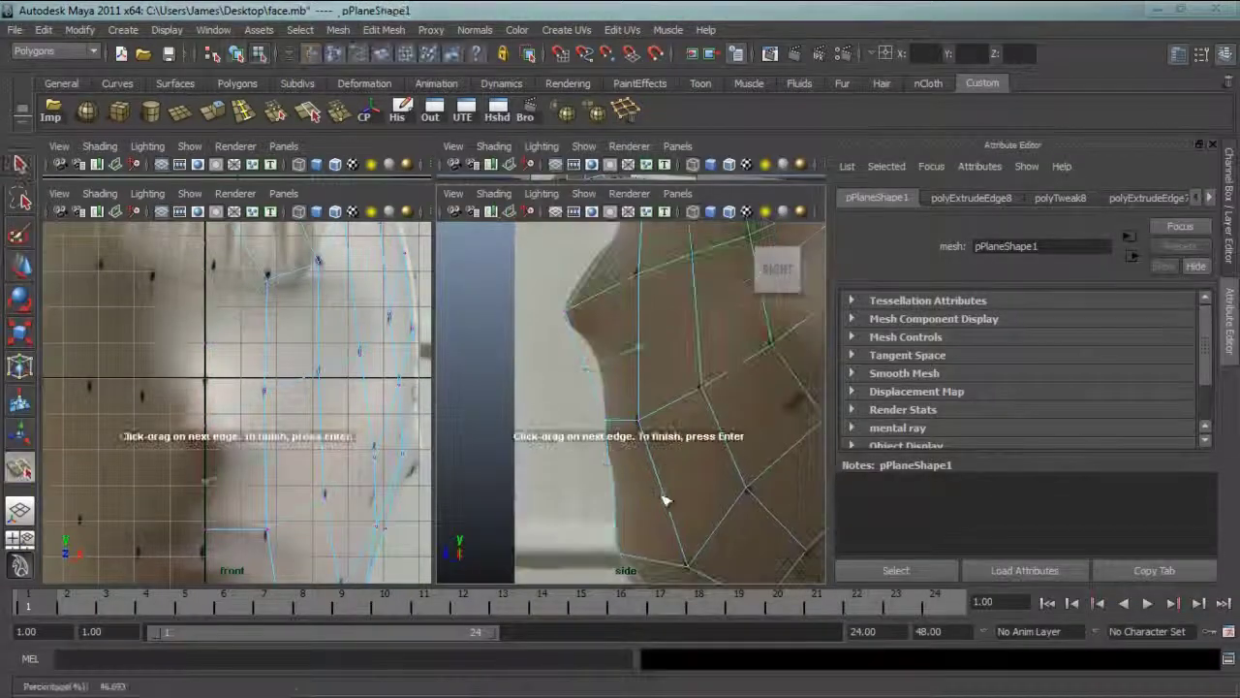
{"action": "middle_click_drag", "start_coordinate": [664, 495], "coordinate": [659, 388], "text": "alt"}
{"action": "left_click", "coordinate": [635, 469]}
{"action": "left_click", "coordinate": [669, 450]}
{"action": "left_click", "coordinate": [689, 487]}
{"action": "key", "text": "Return"}
Align the center-line vertices at the chin, lips and nose tip with the profile in the side view
{"action": "key", "text": "w"}
{"action": "right_click_drag", "start_coordinate": [690, 469], "coordinate": [630, 469]}
{"action": "left_click", "coordinate": [687, 486]}
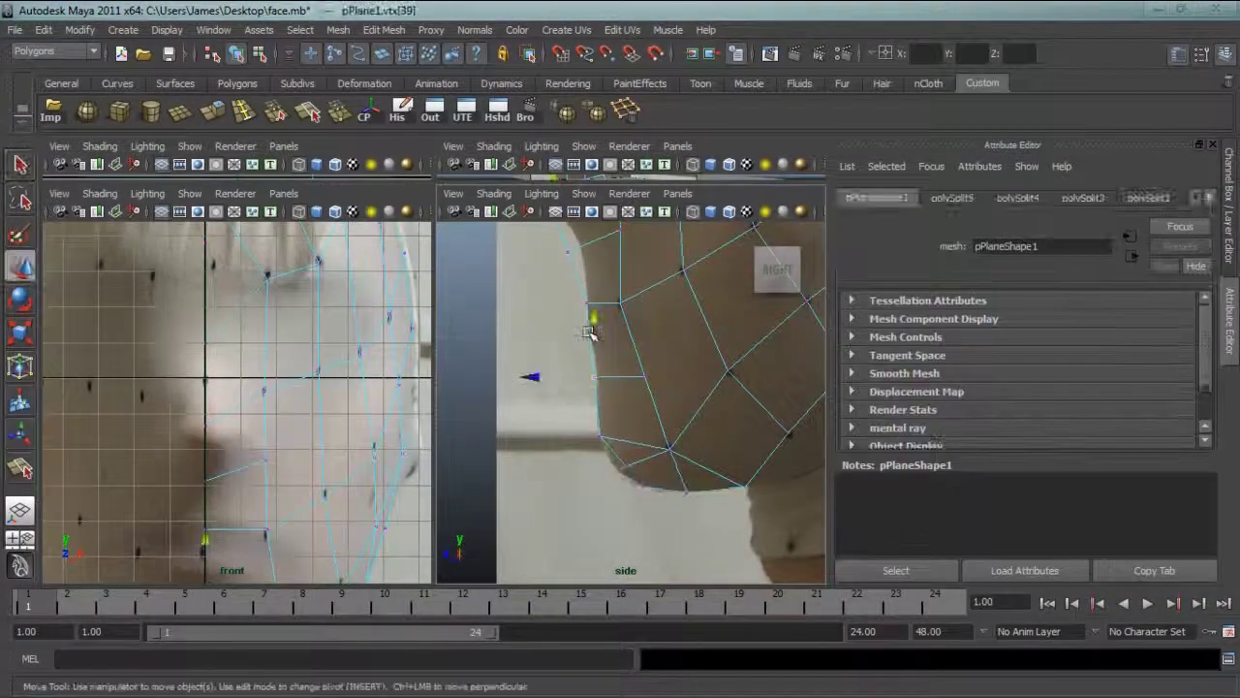
{"action": "middle_click_drag", "start_coordinate": [591, 332], "coordinate": [592, 462], "text": "alt"}
{"action": "left_click", "coordinate": [570, 382]}
{"action": "left_click_drag", "start_coordinate": [508, 381], "coordinate": [526, 380]}
{"action": "left_click_drag", "start_coordinate": [590, 318], "coordinate": [590, 313]}
{"action": "middle_click_drag", "start_coordinate": [590, 324], "coordinate": [596, 421], "text": "alt"}
{"action": "left_click", "coordinate": [549, 424]}
Split the face beside the nose with a new edge to the center line and adjust the profile vertices
{"action": "left_click", "coordinate": [301, 119]}
{"action": "left_click", "coordinate": [628, 392]}
{"action": "left_click", "coordinate": [562, 430]}
{"action": "key", "text": "Return"}
{"action": "right_click_drag", "start_coordinate": [565, 434], "coordinate": [506, 434]}
{"action": "key", "text": "w"}
{"action": "left_click", "coordinate": [557, 417]}
{"action": "middle_click_drag", "start_coordinate": [581, 330], "coordinate": [583, 432], "text": "alt"}
{"action": "left_click", "coordinate": [617, 384]}
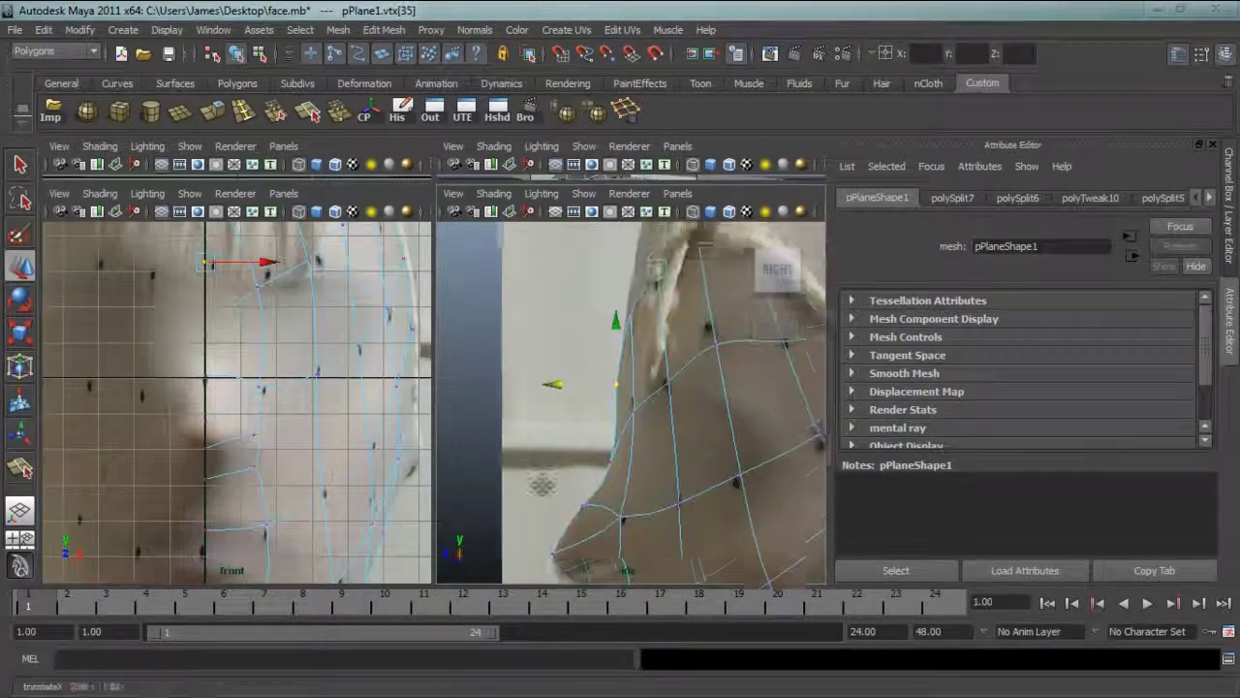
Refine the profile vertices below the nose and split that area with another edge to the center line
{"action": "middle_click_drag", "start_coordinate": [586, 548], "coordinate": [585, 329], "text": "alt"}
{"action": "left_click", "coordinate": [587, 449]}
{"action": "left_click_drag", "start_coordinate": [592, 394], "coordinate": [593, 417]}
{"action": "middle_click_drag", "start_coordinate": [603, 525], "coordinate": [570, 510], "text": "alt"}
{"action": "left_click", "coordinate": [607, 490]}
{"action": "key", "text": "1"}
{"action": "left_click", "coordinate": [301, 119]}
{"action": "left_click", "coordinate": [628, 416]}
{"action": "left_click", "coordinate": [595, 434]}
{"action": "right_click_drag", "start_coordinate": [605, 498], "coordinate": [588, 435]}
{"action": "key", "text": "w"}
{"action": "left_click", "coordinate": [596, 436]}
Extrude two of the mesh's top forehead edges upward in the perspective view
{"action": "key", "text": "q"}
{"action": "left_click_drag", "start_coordinate": [178, 181], "coordinate": [177, 386]}
{"action": "key", "text": "space"}
{"action": "left_click_drag", "start_coordinate": [498, 307], "coordinate": [451, 371], "text": "alt"}
{"action": "left_click", "coordinate": [452, 373]}
{"action": "right_click_drag", "start_coordinate": [542, 426], "coordinate": [542, 373]}
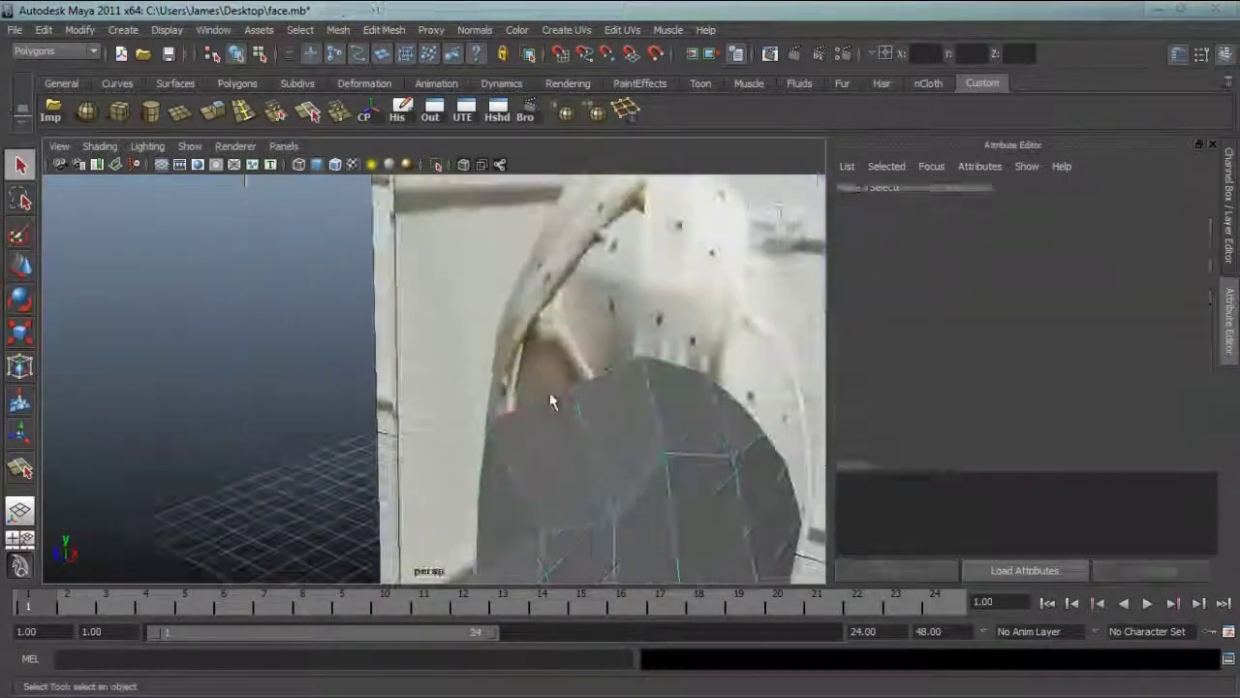
{"action": "left_click", "coordinate": [548, 399]}
{"action": "left_click", "coordinate": [608, 374], "text": "shift"}
{"action": "left_click", "coordinate": [212, 112]}
{"action": "key", "text": "w"}
{"action": "left_click_drag", "start_coordinate": [565, 334], "coordinate": [565, 303]}
{"action": "left_click_drag", "start_coordinate": [619, 374], "coordinate": [573, 366]}
Position the vertices of the new upper forehead faces on the center line and the reference markers
{"action": "right_click_drag", "start_coordinate": [572, 427], "coordinate": [513, 426]}
{"action": "left_click", "coordinate": [448, 384]}
{"action": "key", "text": "space"}
{"action": "key", "text": "space"}
{"action": "middle_click_drag", "start_coordinate": [417, 484], "coordinate": [373, 543], "text": "alt"}
{"action": "left_click_drag", "start_coordinate": [285, 419], "coordinate": [367, 420]}
{"action": "left_click", "coordinate": [460, 277]}
{"action": "left_click_drag", "start_coordinate": [461, 218], "coordinate": [462, 138]}
{"action": "key", "text": "space"}
{"action": "key", "text": "space"}
{"action": "left_click_drag", "start_coordinate": [425, 249], "coordinate": [588, 365]}
Delete the unwanted components of the forehead mesh and split the area with a new edge
{"action": "key", "text": "space"}
{"action": "key", "text": "space"}
{"action": "left_click", "coordinate": [312, 418]}
{"action": "key", "text": "space"}
{"action": "key", "text": "space"}
{"action": "key", "text": "Delete"}
{"action": "scroll", "coordinate": [482, 346], "scroll_direction": "down", "scroll_amount": 5}
{"action": "scroll", "coordinate": [480, 310], "scroll_direction": "up", "scroll_amount": 5}
{"action": "key", "text": "Delete"}
{"action": "left_click", "coordinate": [308, 111]}
{"action": "left_click", "coordinate": [438, 325]}
{"action": "key", "text": "Return"}
Preview the head mesh smoothed, save the scene and return to object selection
{"action": "key", "text": "w"}
{"action": "key", "text": "3"}
{"action": "key", "text": "1"}
{"action": "scroll", "coordinate": [552, 334], "scroll_direction": "down", "scroll_amount": 5}
{"action": "key", "text": "q"}
{"action": "key", "text": "ctrl+s"}
{"action": "right_click_drag", "start_coordinate": [507, 285], "coordinate": [587, 255]}
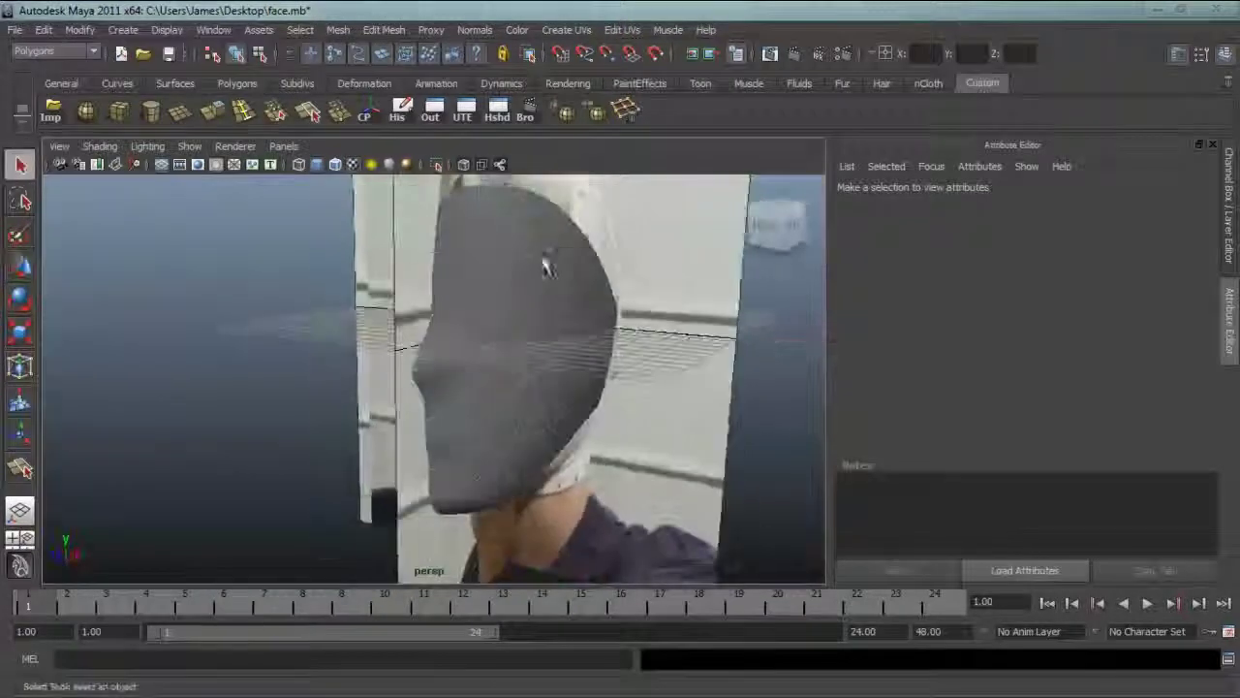
Reposition the half head's lower center-line vertices near the chin against the reference photo
{"action": "left_click", "coordinate": [538, 329]}
{"action": "left_click_drag", "start_coordinate": [537, 329], "coordinate": [496, 426], "text": "alt"}
{"action": "key", "text": "space"}
{"action": "key", "text": "space"}
{"action": "right_click_drag", "start_coordinate": [332, 352], "coordinate": [267, 352]}
{"action": "scroll", "coordinate": [332, 351], "scroll_direction": "up", "scroll_amount": 4}
{"action": "middle_click_drag", "start_coordinate": [426, 455], "coordinate": [371, 404], "text": "alt"}
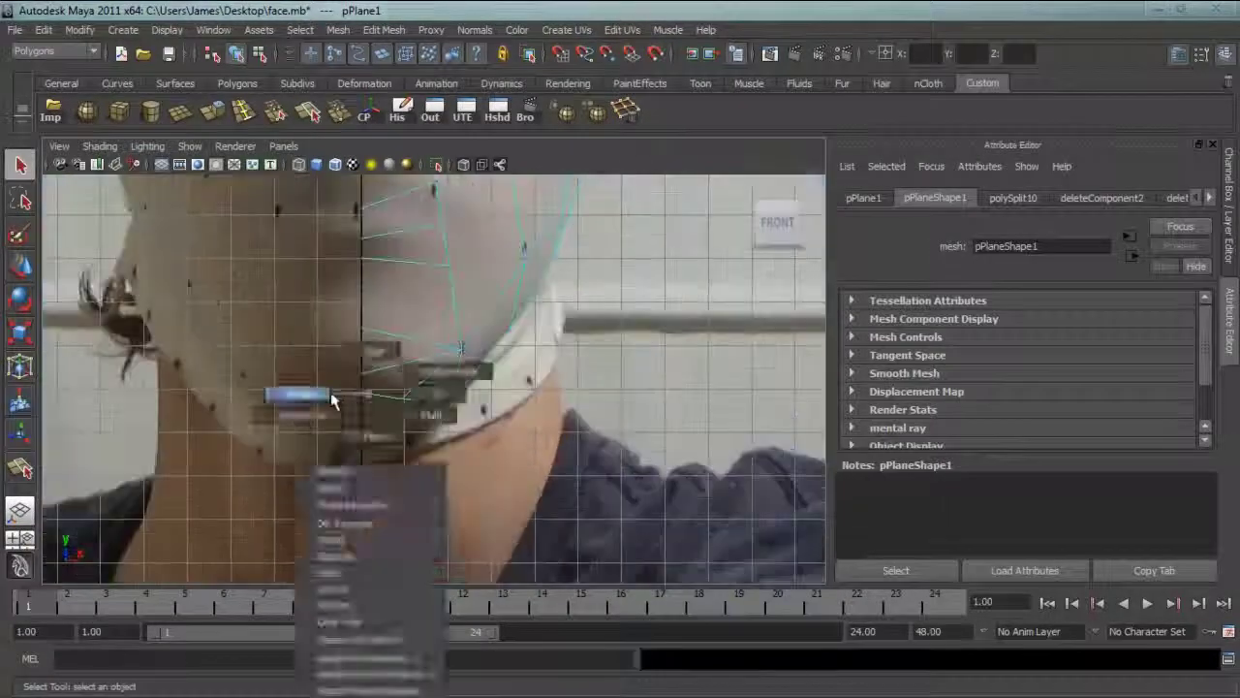
{"action": "left_click", "coordinate": [363, 389]}
{"action": "key", "text": "w"}
{"action": "left_click_drag", "start_coordinate": [365, 332], "coordinate": [370, 345]}
{"action": "key", "text": "space"}
{"action": "key", "text": "space"}
{"action": "left_click_drag", "start_coordinate": [435, 319], "coordinate": [435, 308]}
{"action": "key", "text": "space"}
{"action": "key", "text": "space"}
{"action": "middle_click_drag", "start_coordinate": [354, 208], "coordinate": [357, 519], "text": "alt"}
{"action": "scroll", "coordinate": [356, 485], "scroll_direction": "down", "scroll_amount": 5}
Mirror the half head mesh across the center line into a full face and display it smoothed
{"action": "right_click_drag", "start_coordinate": [290, 344], "coordinate": [350, 320]}
{"action": "key", "text": "1"}
{"action": "left_click", "coordinate": [337, 30]}
{"action": "left_click", "coordinate": [520, 413]}
{"action": "left_click", "coordinate": [872, 536]}
{"action": "left_click", "coordinate": [1039, 534]}
{"action": "key", "text": "3"}
{"action": "key", "text": "space"}
{"action": "key", "text": "space"}
{"action": "left_click", "coordinate": [330, 348]}
{"action": "left_click_drag", "start_coordinate": [376, 314], "coordinate": [269, 335], "text": "alt"}
Hide the front and side reference image planes from the perspective view
{"action": "key", "text": "space"}
{"action": "left_click", "coordinate": [59, 402]}
{"action": "left_click", "coordinate": [76, 427]}
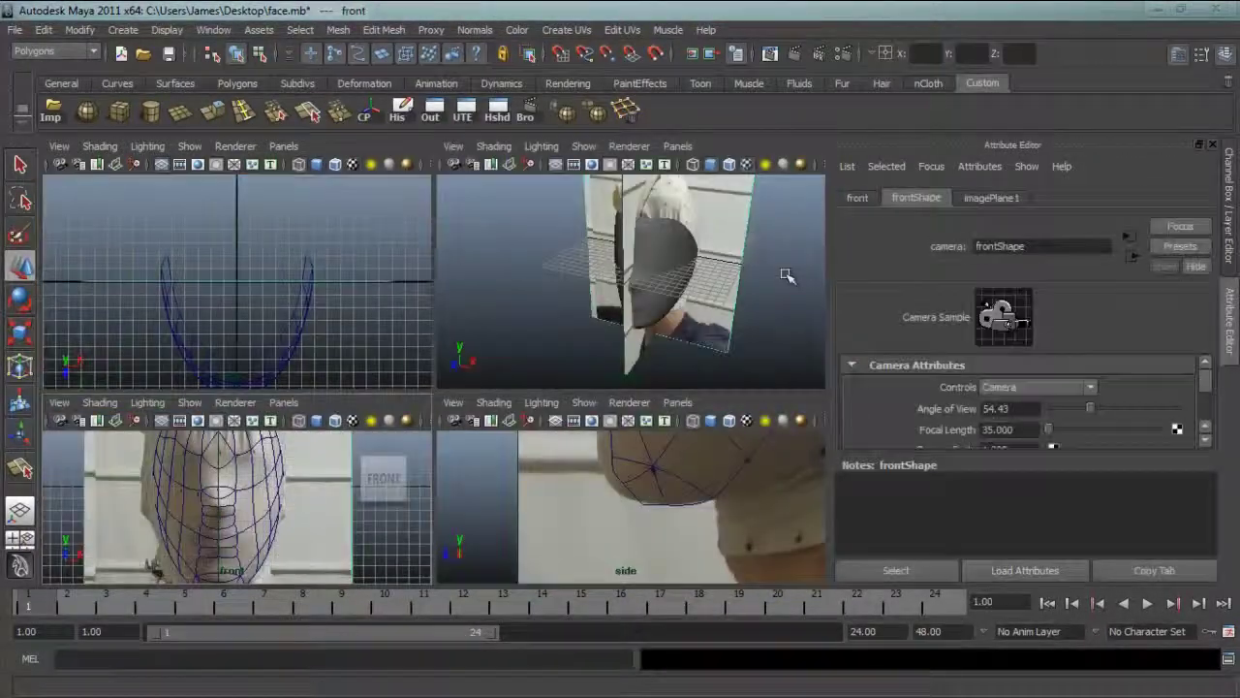
{"action": "left_click", "coordinate": [1002, 197]}
{"action": "left_click", "coordinate": [985, 388]}
{"action": "left_click", "coordinate": [987, 197]}
{"action": "left_click", "coordinate": [985, 387]}
Extrude an open edge under the chin in the unsmoothed mesh to add a new face
{"action": "key", "text": "space"}
{"action": "scroll", "coordinate": [446, 301], "scroll_direction": "up", "scroll_amount": 5}
{"action": "right_click_drag", "start_coordinate": [446, 302], "coordinate": [387, 281]}
{"action": "key", "text": "1"}
{"action": "left_click", "coordinate": [363, 401]}
{"action": "left_click_drag", "start_coordinate": [401, 440], "coordinate": [391, 365], "text": "alt"}
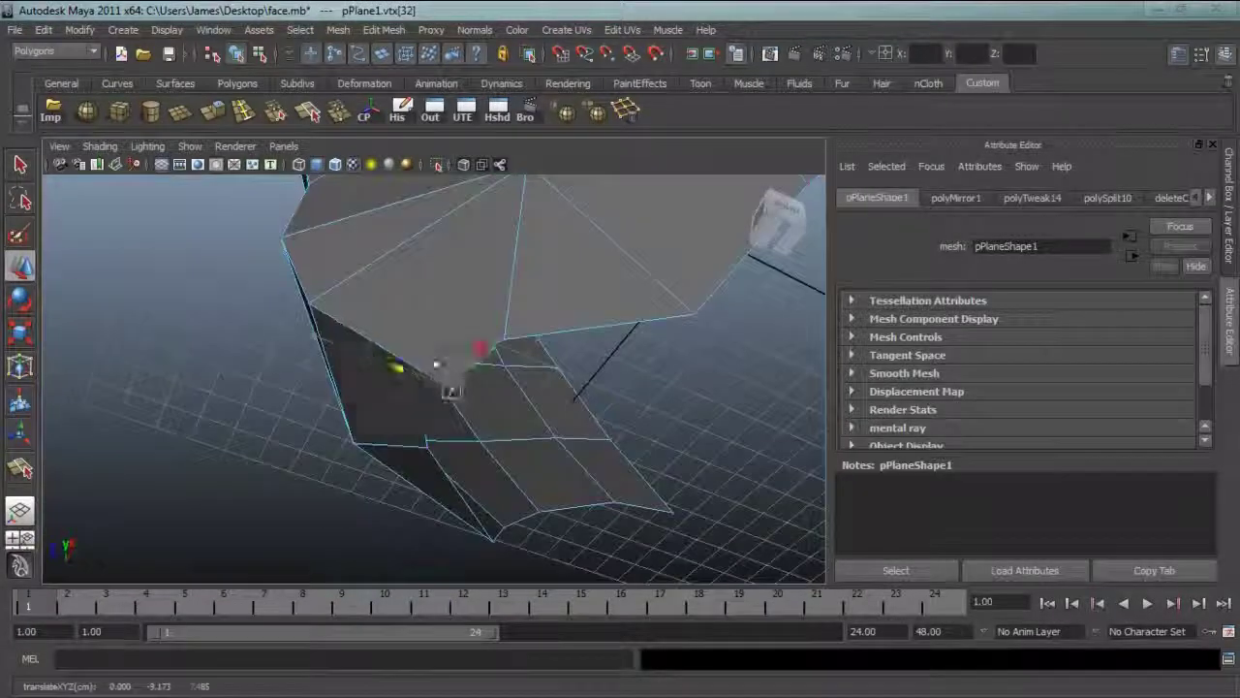
{"action": "key", "text": "3"}
{"action": "left_click", "coordinate": [344, 433]}
{"action": "key", "text": "1"}
{"action": "left_click", "coordinate": [437, 416]}
{"action": "left_click_drag", "start_coordinate": [437, 416], "coordinate": [482, 324], "text": "alt"}
{"action": "left_click", "coordinate": [212, 111]}
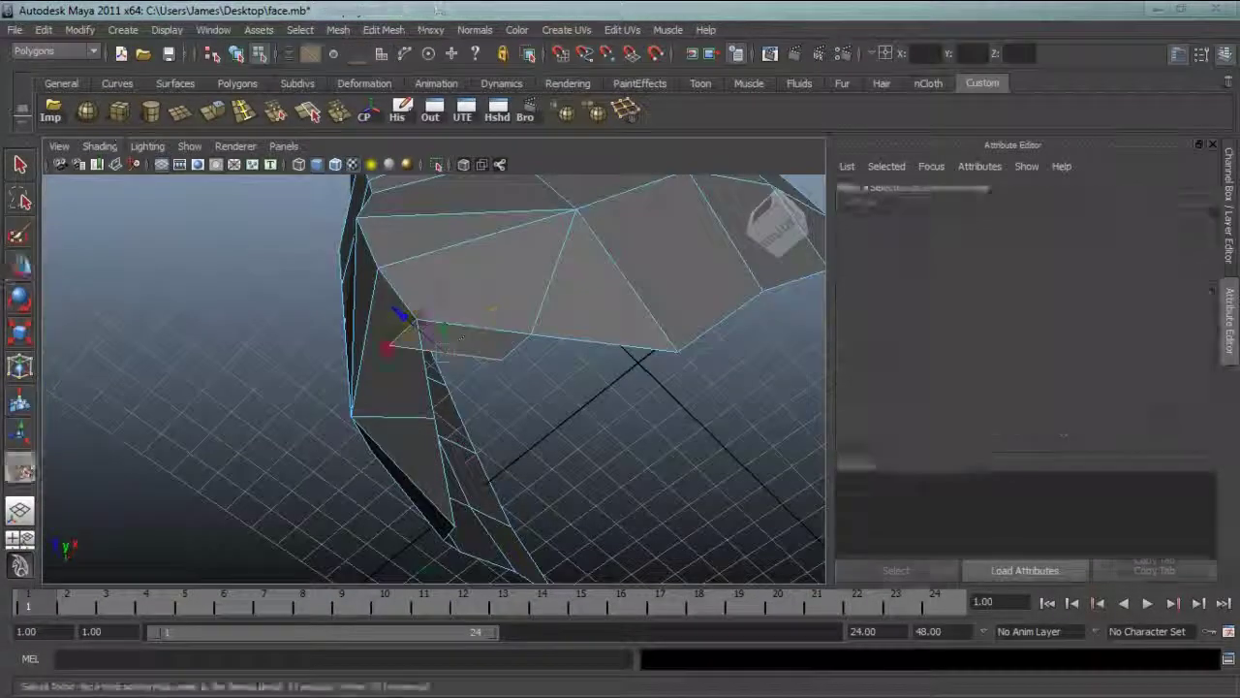
Merge the new chin face's vertices with the surrounding mesh and preview the chin smoothed
{"action": "key", "text": "3"}
{"action": "left_click", "coordinate": [291, 388]}
{"action": "left_click_drag", "start_coordinate": [320, 368], "coordinate": [360, 335], "text": "alt"}
{"action": "key", "text": "1"}
{"action": "left_click", "coordinate": [441, 388]}
{"action": "left_click_drag", "start_coordinate": [407, 368], "coordinate": [449, 391], "text": "alt"}
{"action": "key", "text": "3"}
{"action": "left_click", "coordinate": [320, 436]}
Pull the chin and lower-face center-line vertices forward in the side view to fit the smoothed mesh to the photo's profile
{"action": "key", "text": "space"}
{"action": "key", "text": "space"}
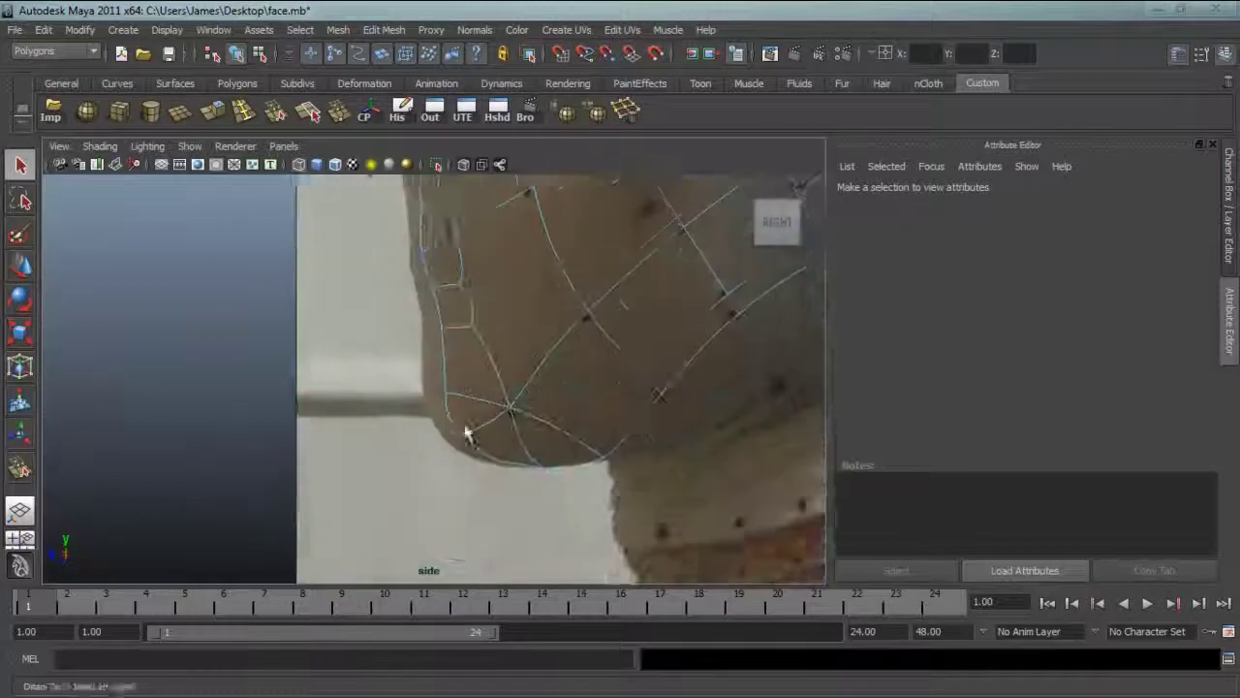
{"action": "middle_click_drag", "start_coordinate": [335, 233], "coordinate": [427, 421], "text": "alt"}
{"action": "scroll", "coordinate": [427, 422], "scroll_direction": "up", "scroll_amount": 3}
{"action": "left_click", "coordinate": [462, 353]}
{"action": "key", "text": "w"}
{"action": "key", "text": "space"}
{"action": "left_click_drag", "start_coordinate": [307, 355], "coordinate": [348, 359]}
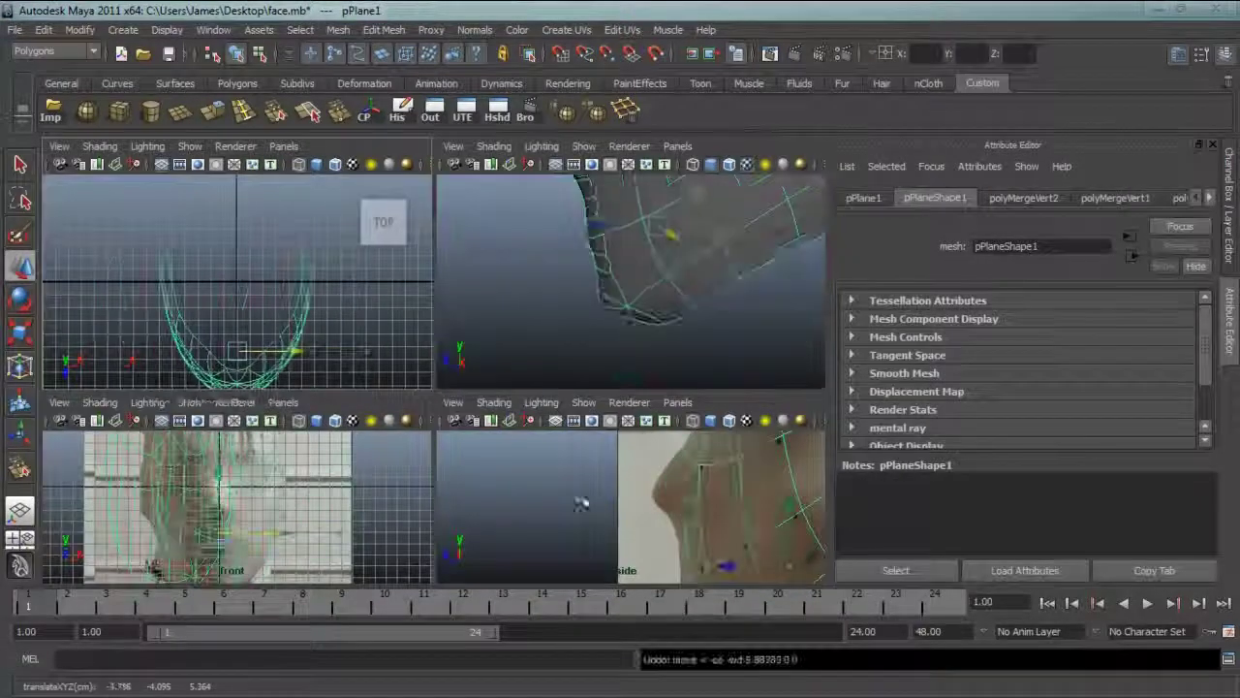
{"action": "left_click", "coordinate": [348, 359]}
{"action": "key", "text": "space"}
{"action": "middle_click_drag", "start_coordinate": [504, 320], "coordinate": [460, 441], "text": "alt"}
{"action": "left_click_drag", "start_coordinate": [460, 441], "coordinate": [388, 404]}
{"action": "middle_click_drag", "start_coordinate": [388, 404], "coordinate": [426, 531], "text": "alt"}
{"action": "middle_click_drag", "start_coordinate": [404, 297], "coordinate": [456, 354], "text": "alt"}
{"action": "left_click_drag", "start_coordinate": [416, 436], "coordinate": [362, 439]}
Adjust the remaining nose and profile vertices forward in the side view until the smoothed surface follows the photo's outline
{"action": "left_click", "coordinate": [390, 379]}
{"action": "left_click_drag", "start_coordinate": [293, 400], "coordinate": [268, 401]}
{"action": "left_click", "coordinate": [408, 425]}
{"action": "left_click", "coordinate": [421, 322]}
{"action": "left_click_drag", "start_coordinate": [419, 287], "coordinate": [407, 280]}
{"action": "middle_click_drag", "start_coordinate": [407, 280], "coordinate": [405, 451], "text": "alt"}
{"action": "middle_click_drag", "start_coordinate": [435, 542], "coordinate": [432, 209], "text": "alt"}
{"action": "left_click", "coordinate": [442, 450]}
{"action": "middle_click_drag", "start_coordinate": [456, 507], "coordinate": [450, 403], "text": "alt"}
{"action": "left_click", "coordinate": [452, 463]}
{"action": "left_click_drag", "start_coordinate": [390, 463], "coordinate": [380, 464]}
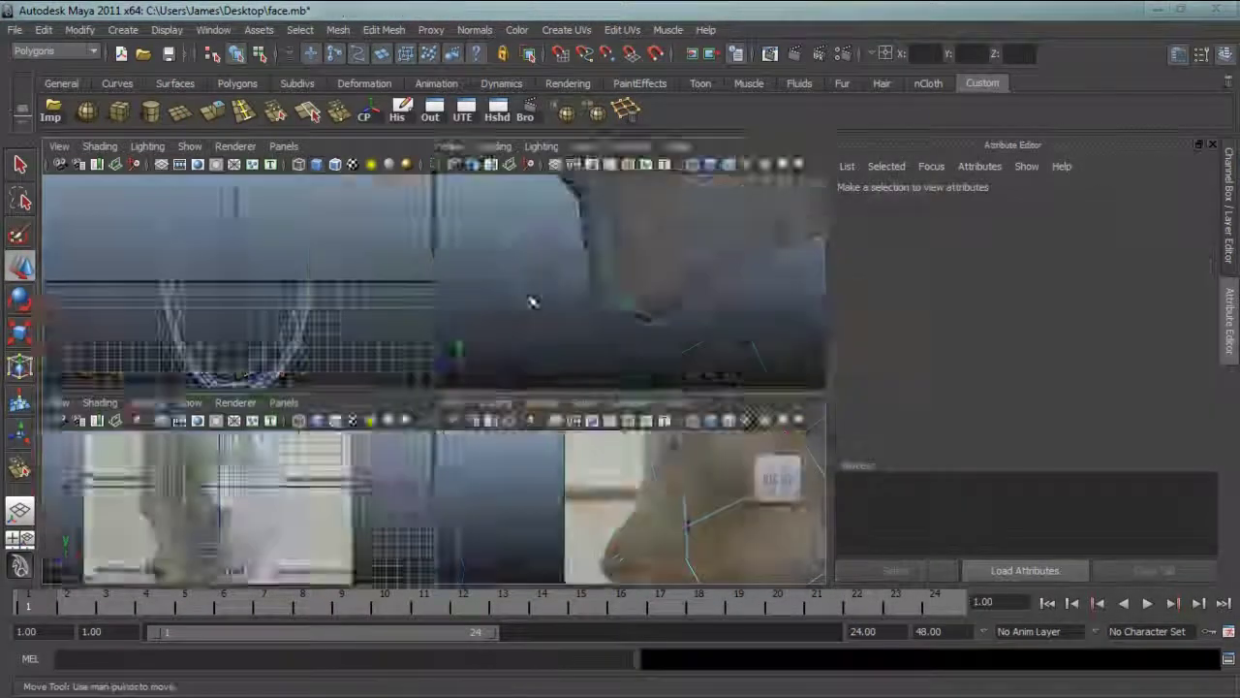
{"action": "key", "text": "space"}
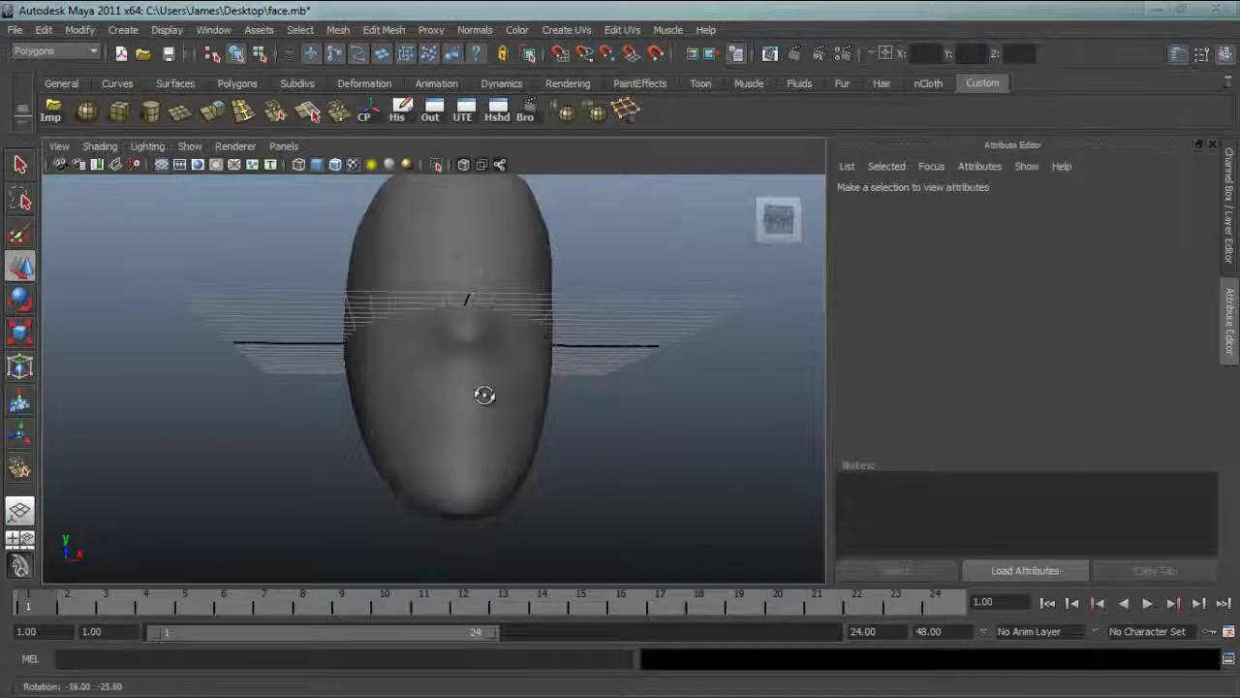
{"action": "left_click", "coordinate": [377, 428]}
{"action": "key", "text": "r"}
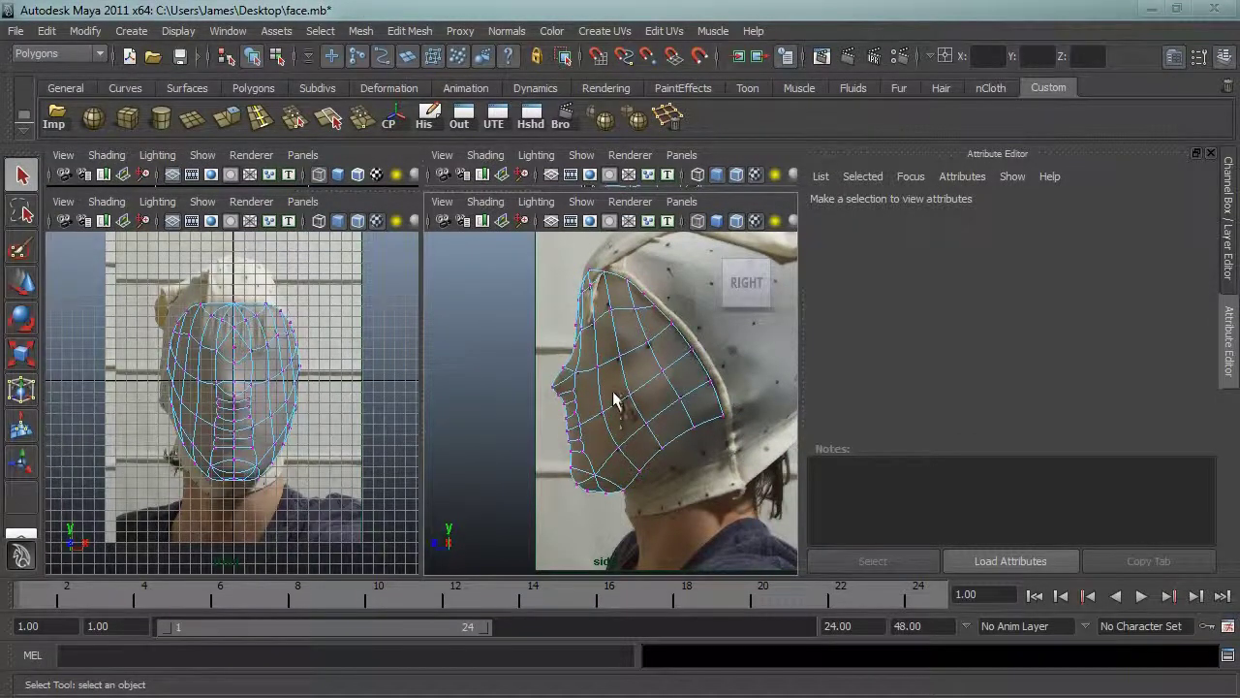
Compare the low-poly cage and the smoothed preview with the side photo's profile and marker dots
{"action": "left_click_drag", "start_coordinate": [638, 415], "coordinate": [637, 415]}
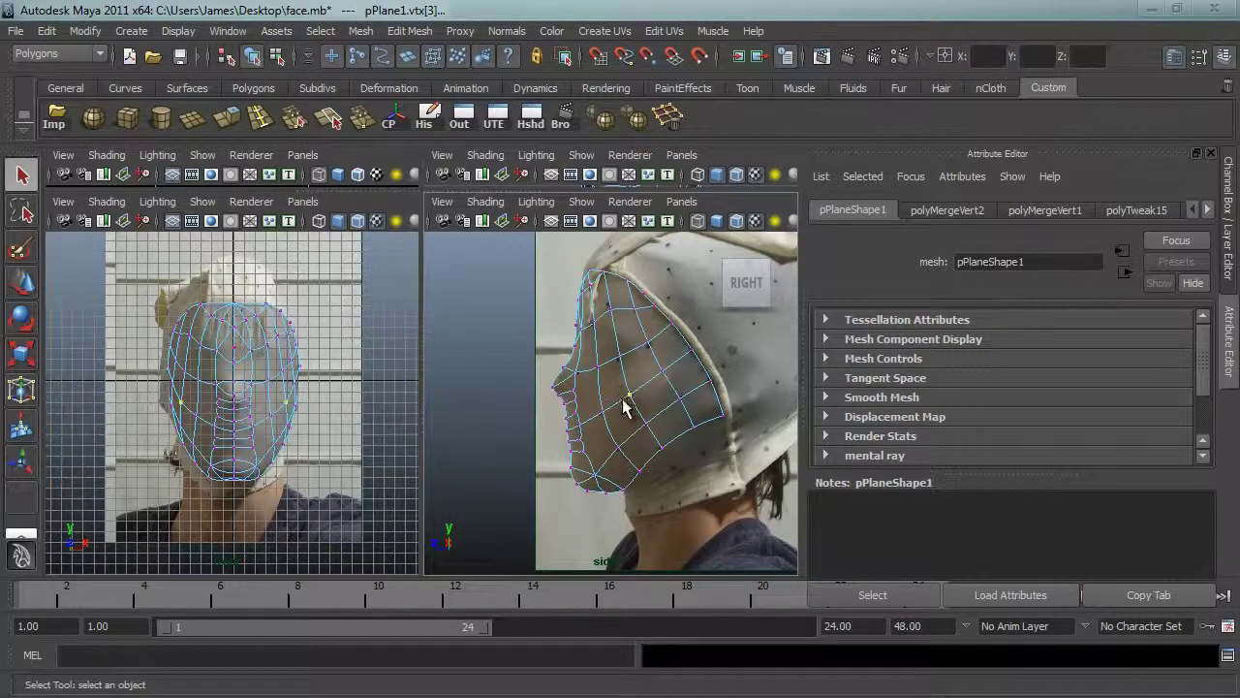
{"action": "right_click_drag", "start_coordinate": [628, 405], "coordinate": [712, 378]}
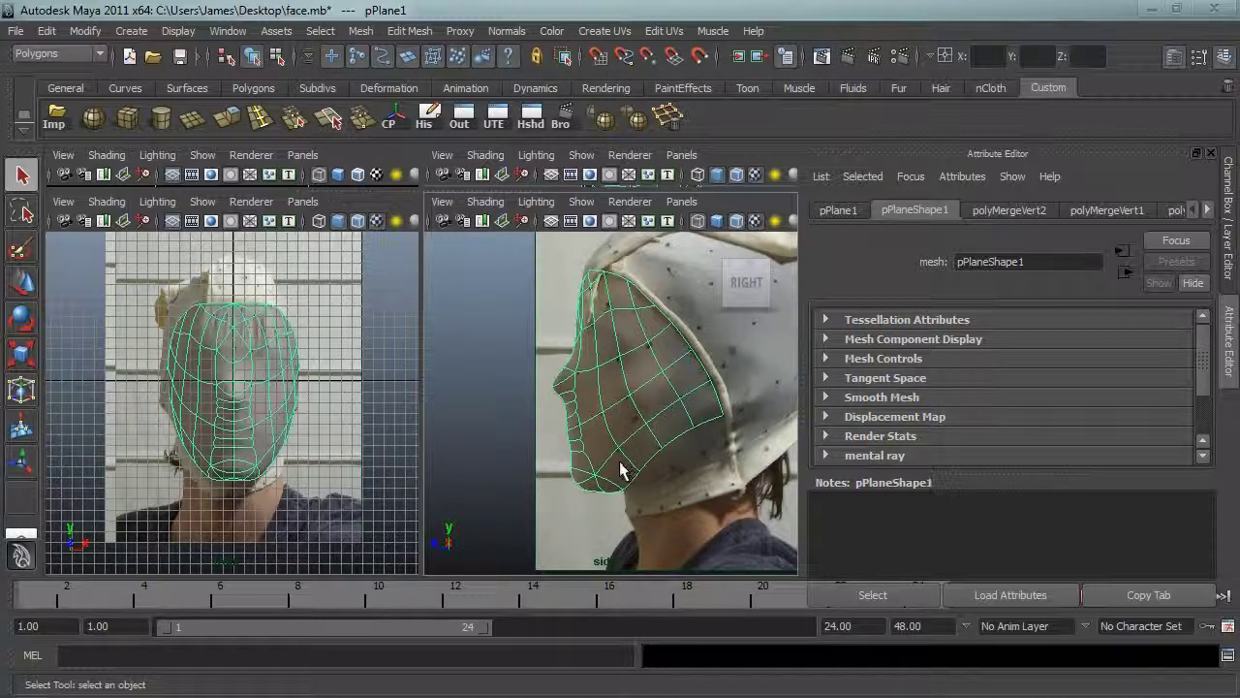
{"action": "key", "text": "1"}
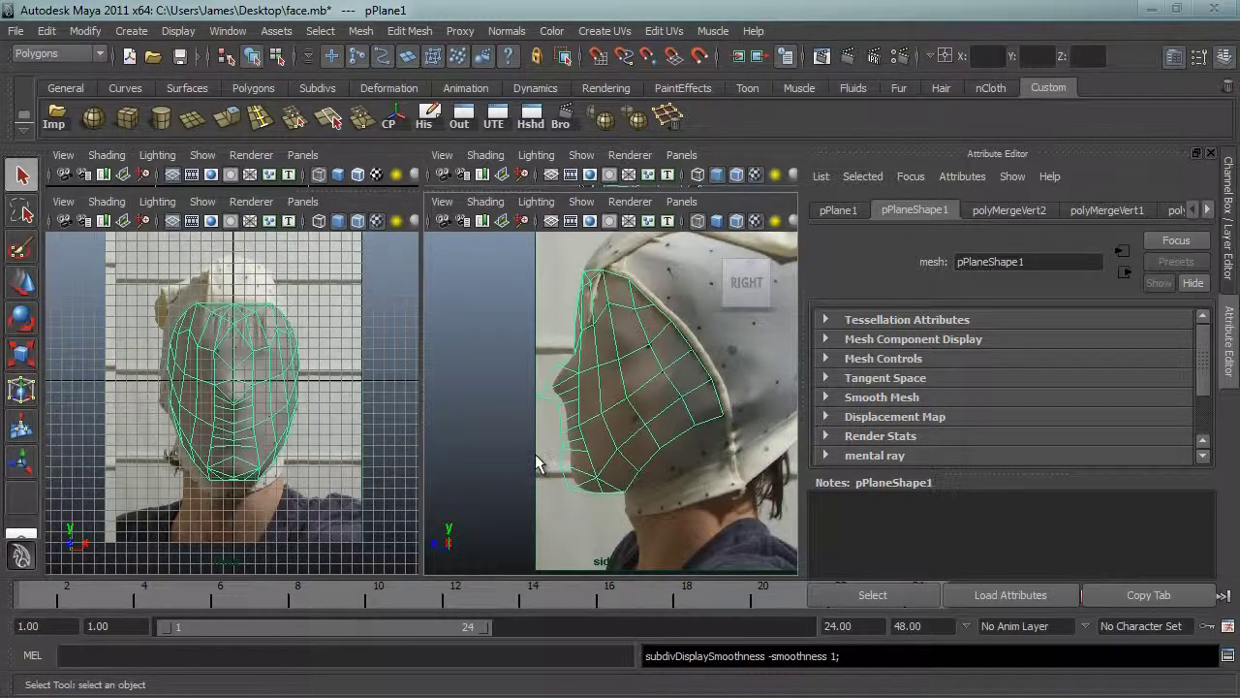
{"action": "left_click", "coordinate": [557, 466]}
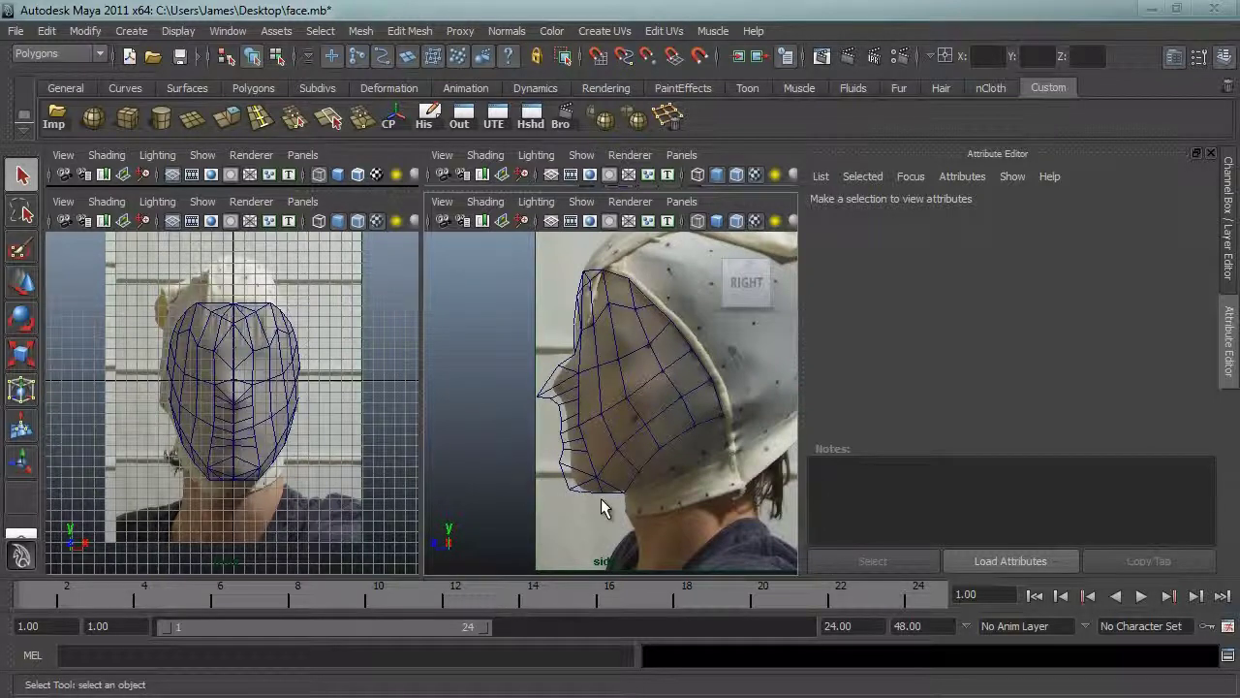
{"action": "left_click", "coordinate": [583, 438]}
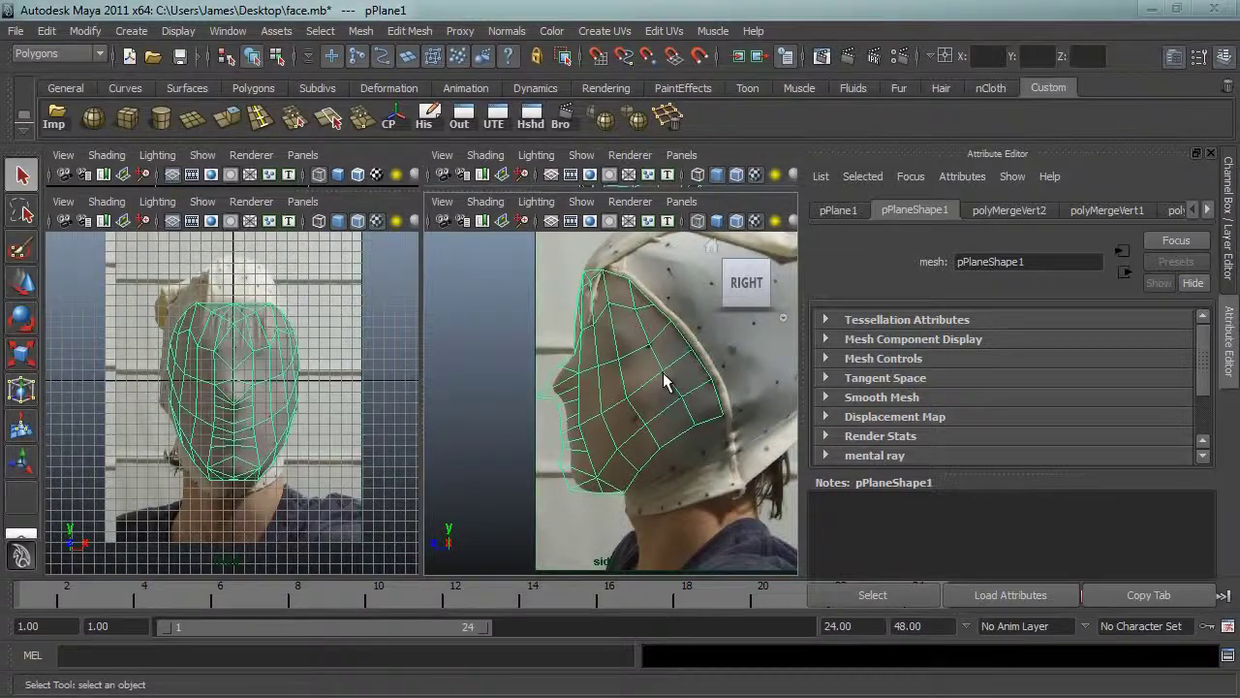
{"action": "right_click_drag", "start_coordinate": [662, 372], "coordinate": [644, 344]}
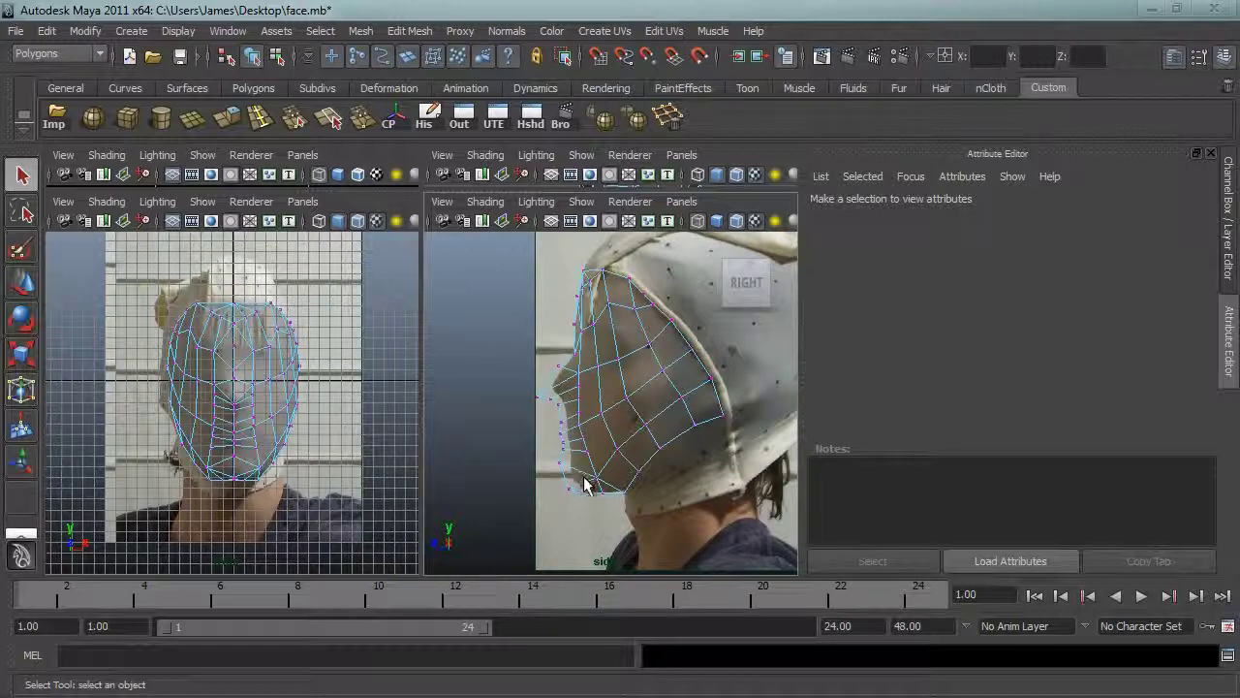
{"action": "key", "text": "3"}
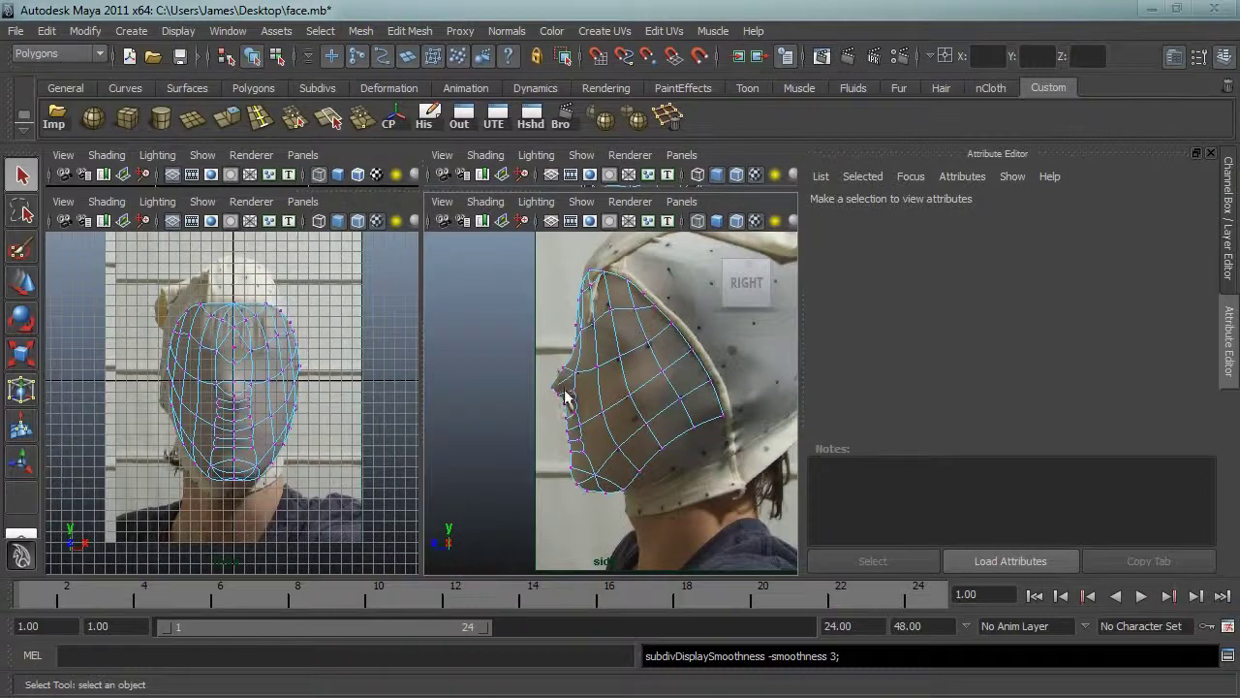
{"action": "scroll", "coordinate": [564, 392], "scroll_direction": "up", "scroll_amount": 2}
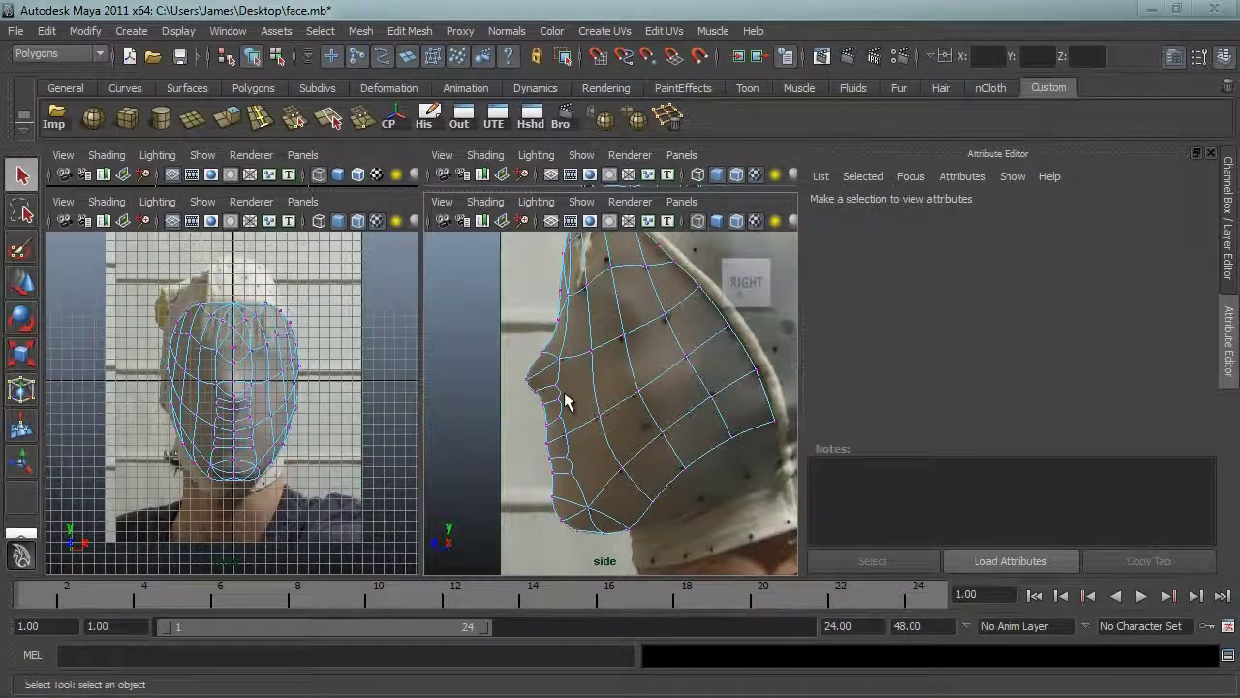
{"action": "key", "text": "1"}
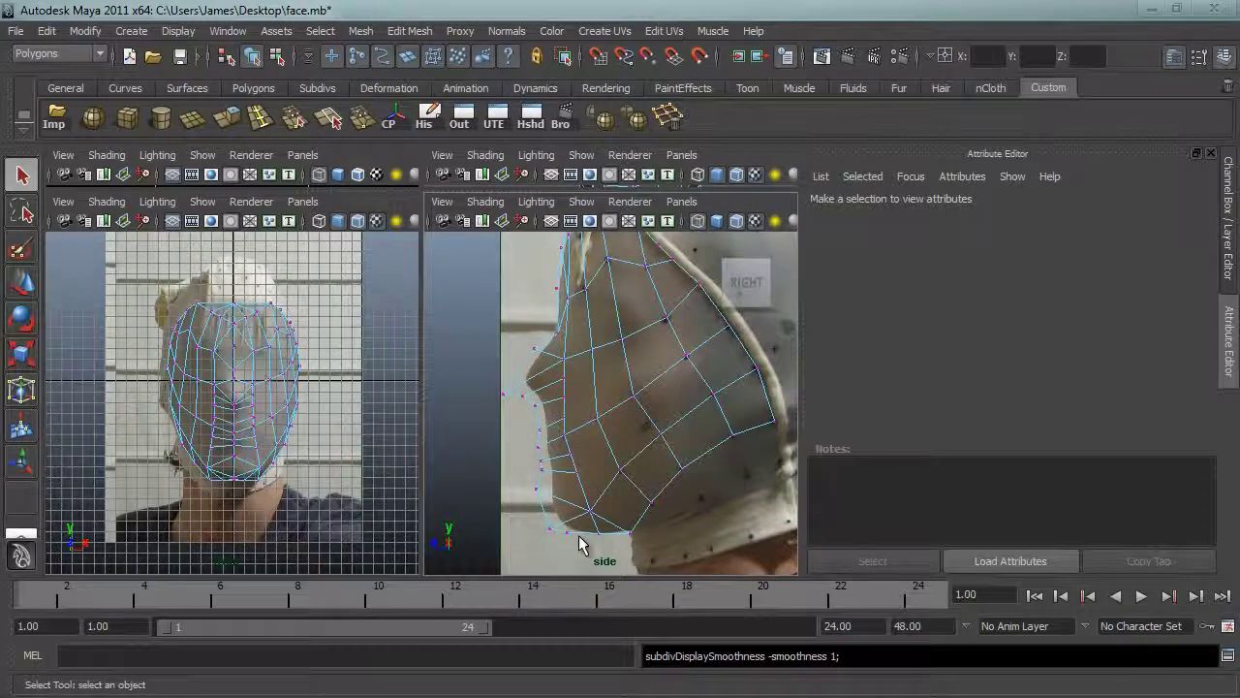
{"action": "left_click", "coordinate": [504, 395]}
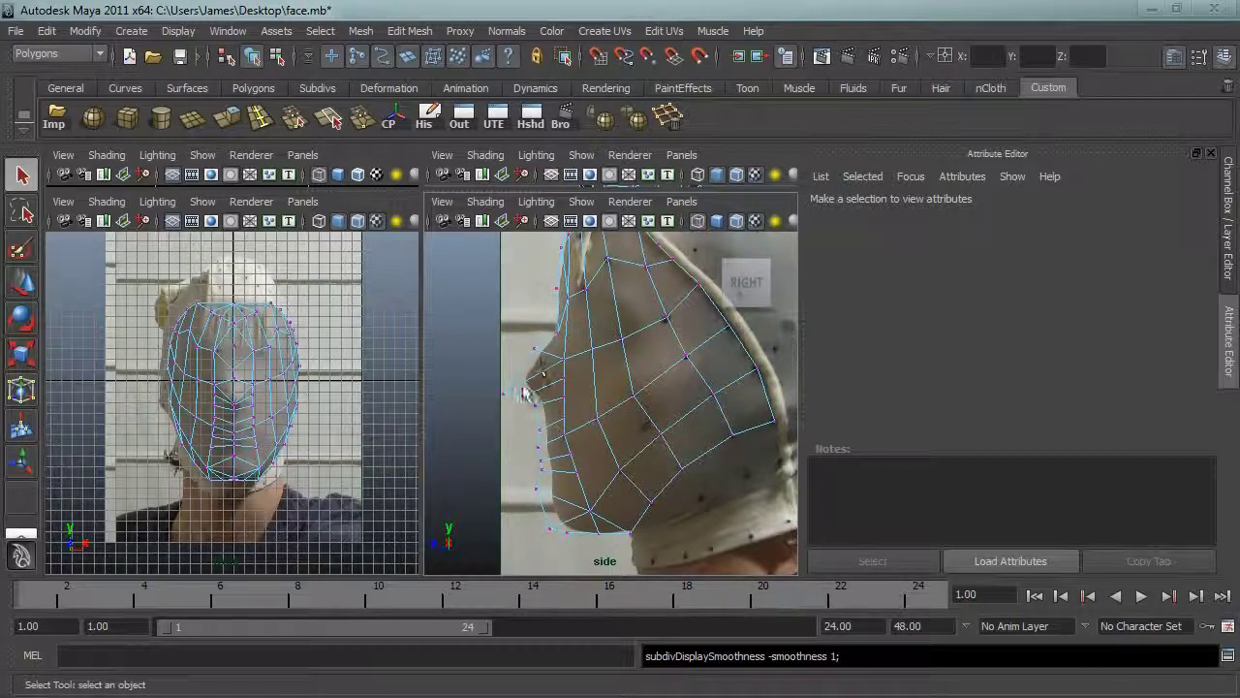
{"action": "key", "text": "3"}
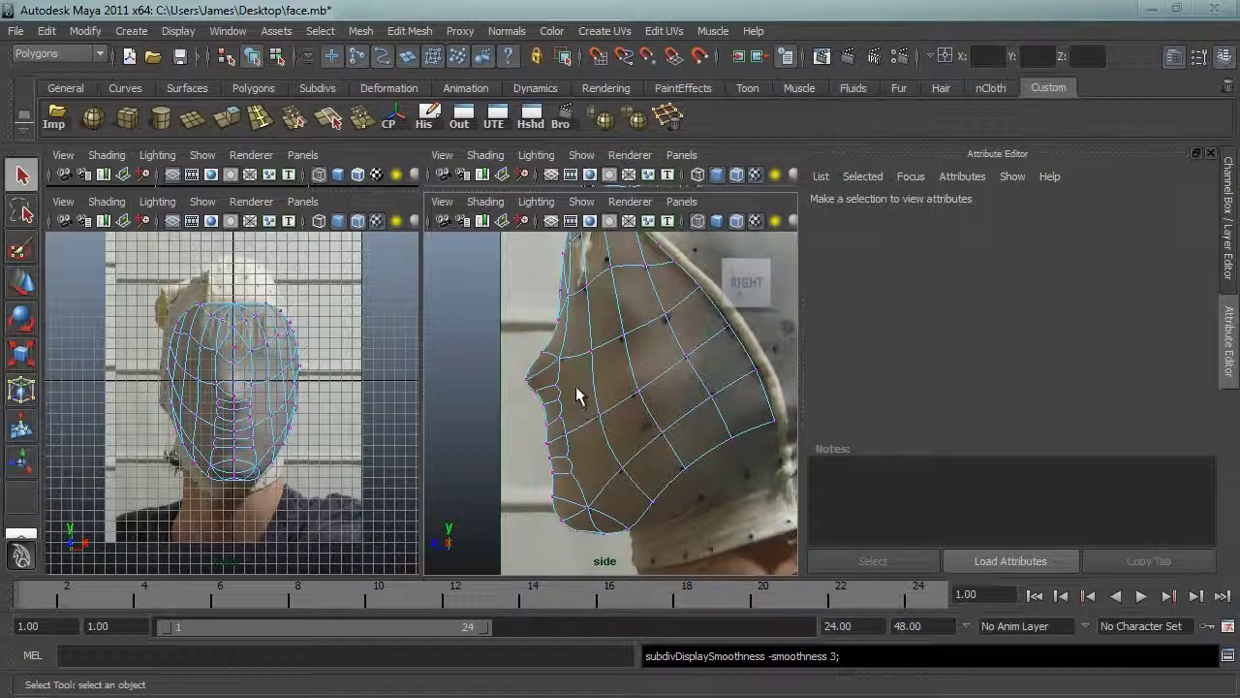
Examine the head mesh smoothed and unsmoothed in the perspective view, then return to object selection
{"action": "key", "text": "space"}
{"action": "key", "text": "space"}
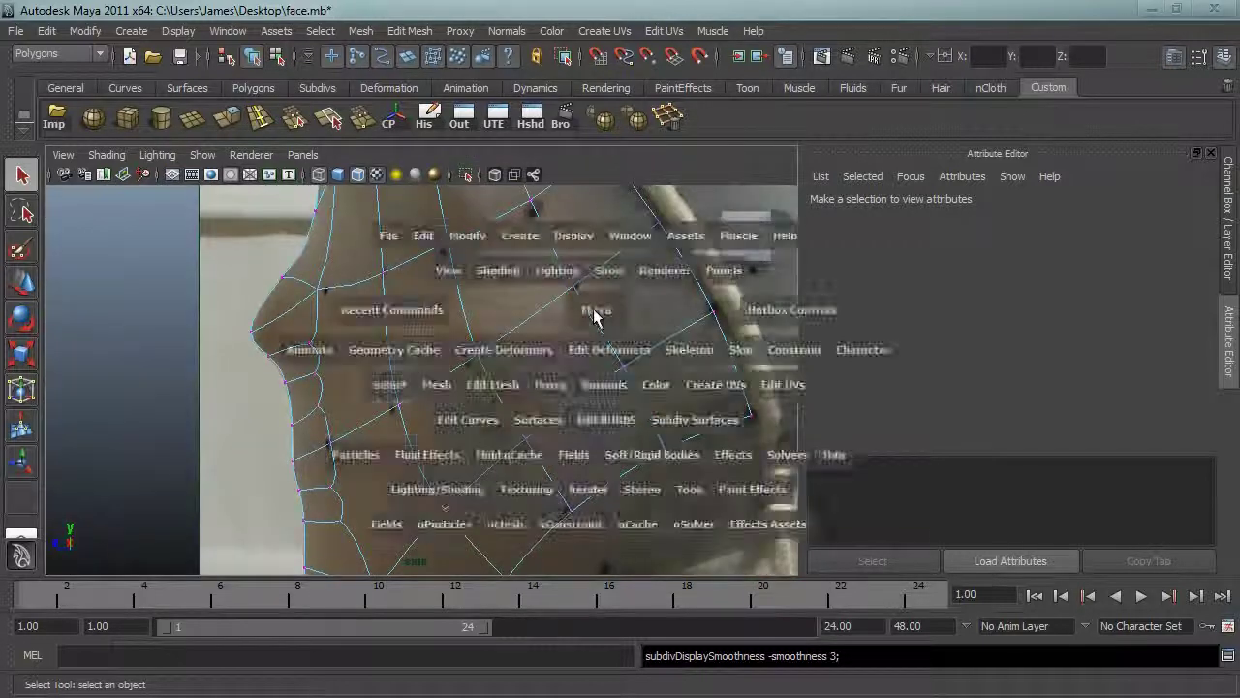
{"action": "left_click_drag", "start_coordinate": [422, 189], "coordinate": [422, 395]}
{"action": "key", "text": "space"}
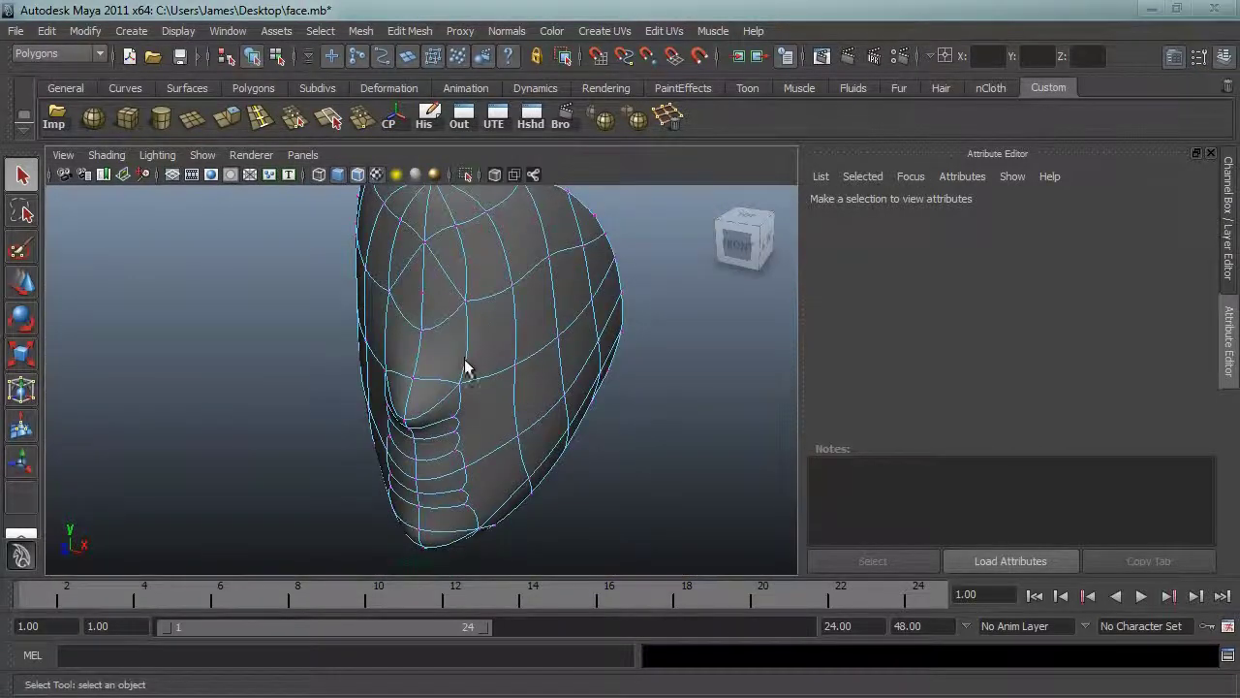
{"action": "left_click_drag", "start_coordinate": [477, 353], "coordinate": [377, 382], "text": "alt"}
{"action": "key", "text": "1"}
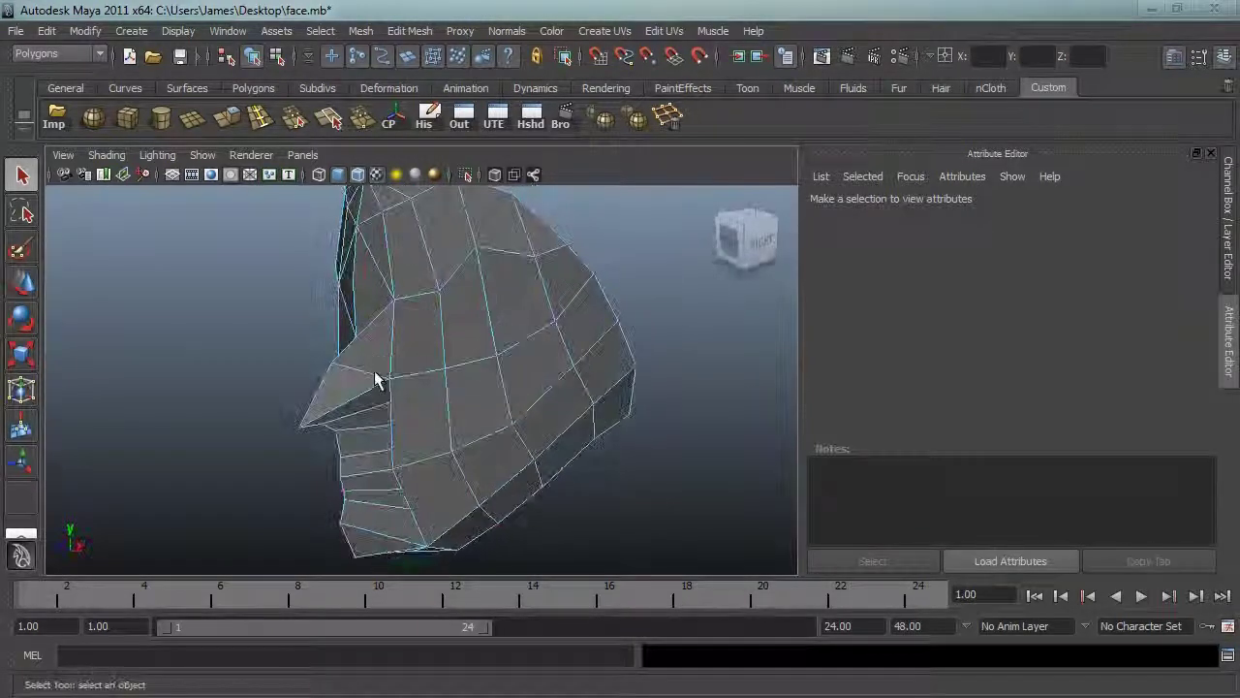
{"action": "key", "text": "3"}
{"action": "right_click_drag", "start_coordinate": [452, 334], "coordinate": [481, 330]}
{"action": "left_click", "coordinate": [462, 327]}
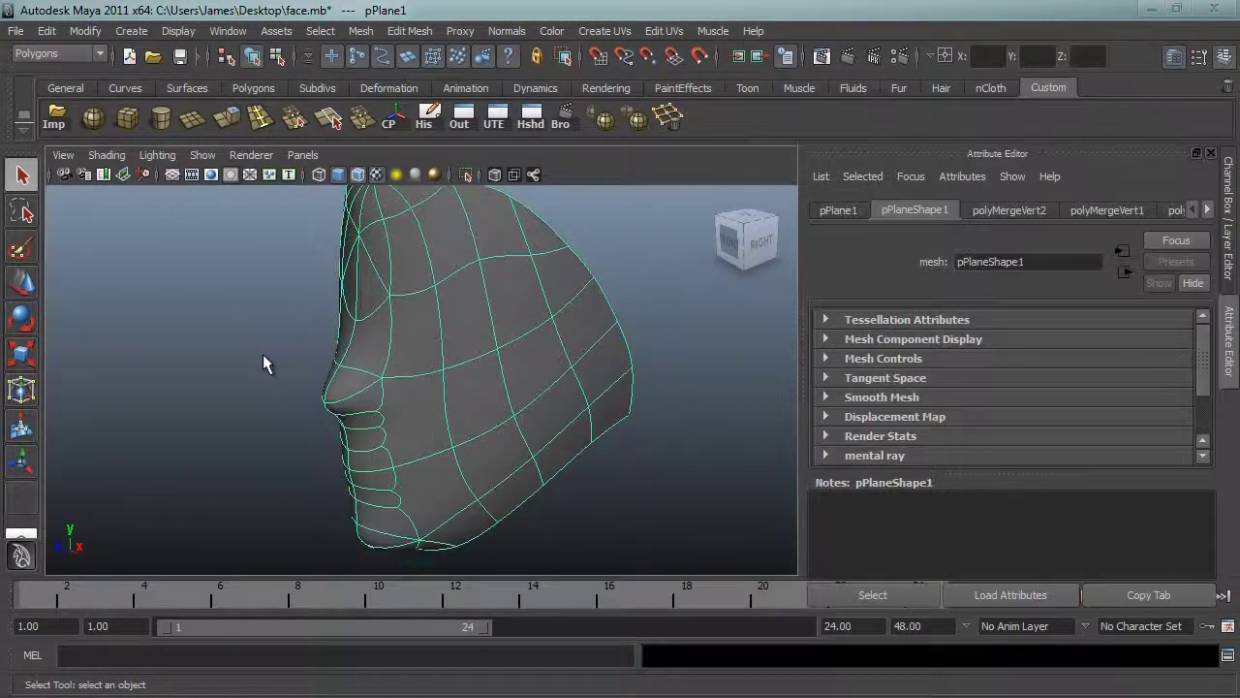
{"action": "left_click", "coordinate": [315, 358]}
{"action": "left_click_drag", "start_coordinate": [382, 382], "coordinate": [420, 371], "text": "alt"}
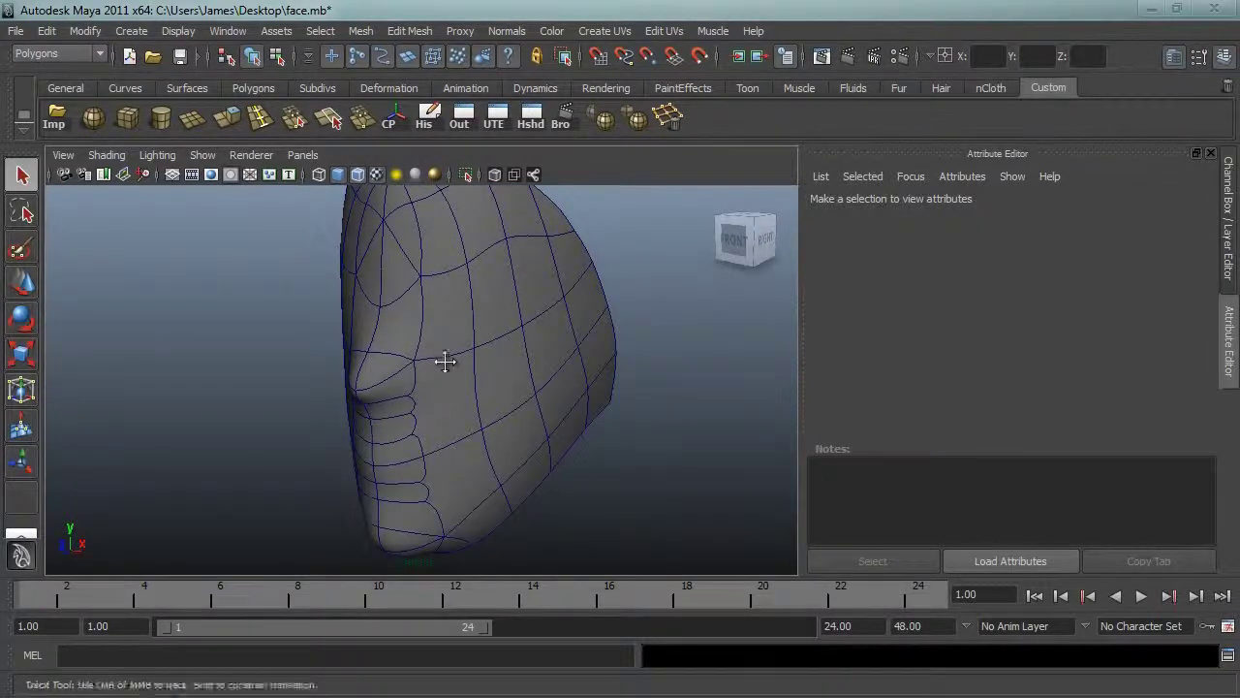
{"action": "middle_click_drag", "start_coordinate": [443, 360], "coordinate": [448, 375], "text": "alt"}
Compare the nose and mouth profile of the head mesh between its low-poly and smoothed display
{"action": "left_click", "coordinate": [448, 377]}
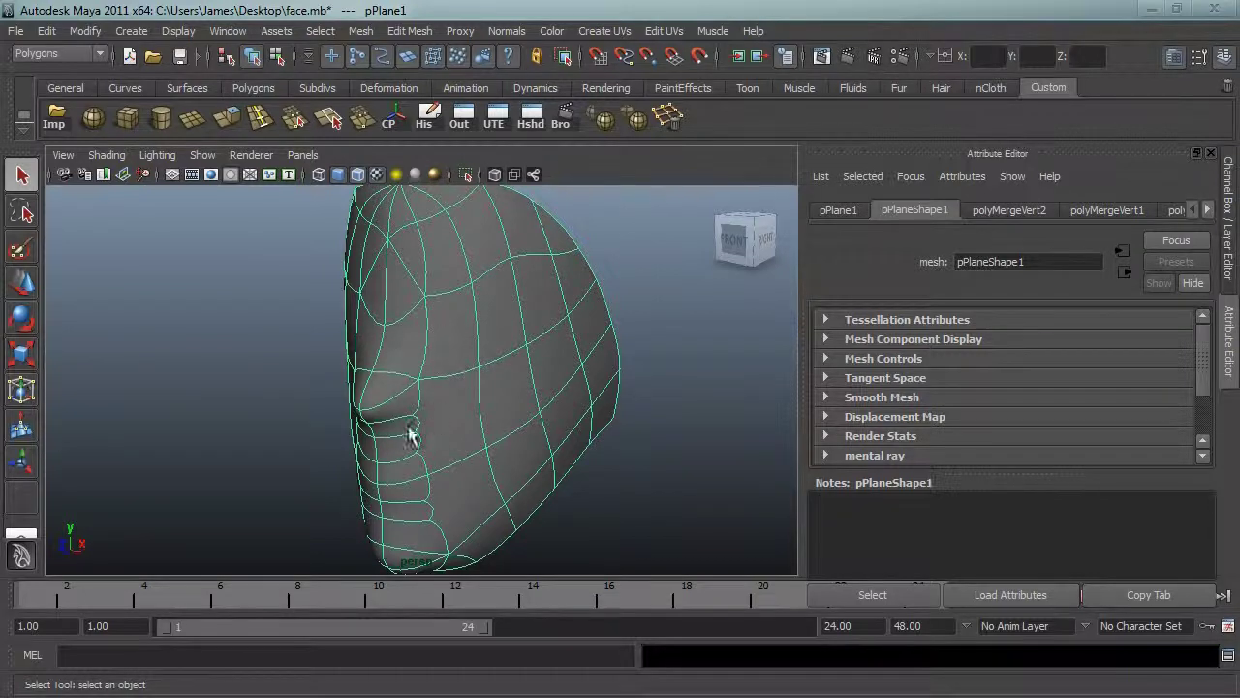
{"action": "key", "text": "1"}
{"action": "left_click", "coordinate": [278, 392]}
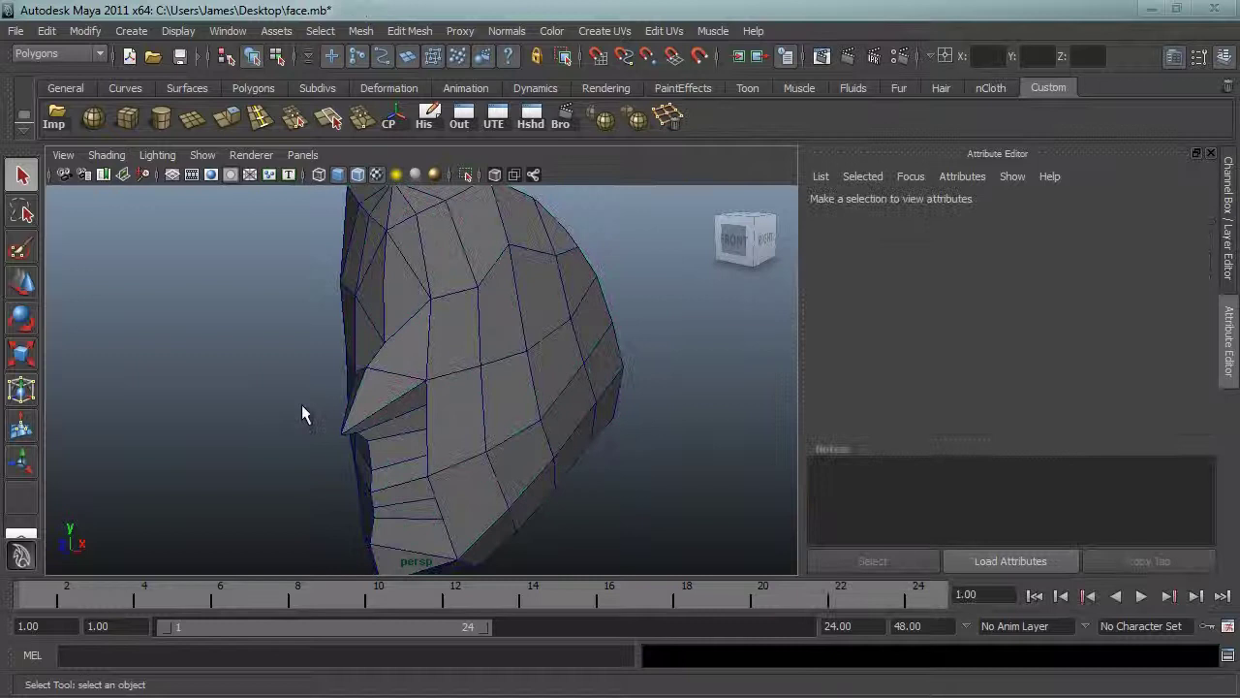
{"action": "mouse_move", "coordinate": [359, 429]}
{"action": "left_mouse_down", "text": "alt"}
{"action": "mouse_move", "coordinate": [407, 441]}
{"action": "mouse_move", "coordinate": [420, 416]}
{"action": "mouse_move", "coordinate": [355, 387]}
{"action": "mouse_move", "coordinate": [343, 423]}
{"action": "left_mouse_up", "text": "alt"}
{"action": "left_click", "coordinate": [391, 423]}
{"action": "key", "text": "3"}
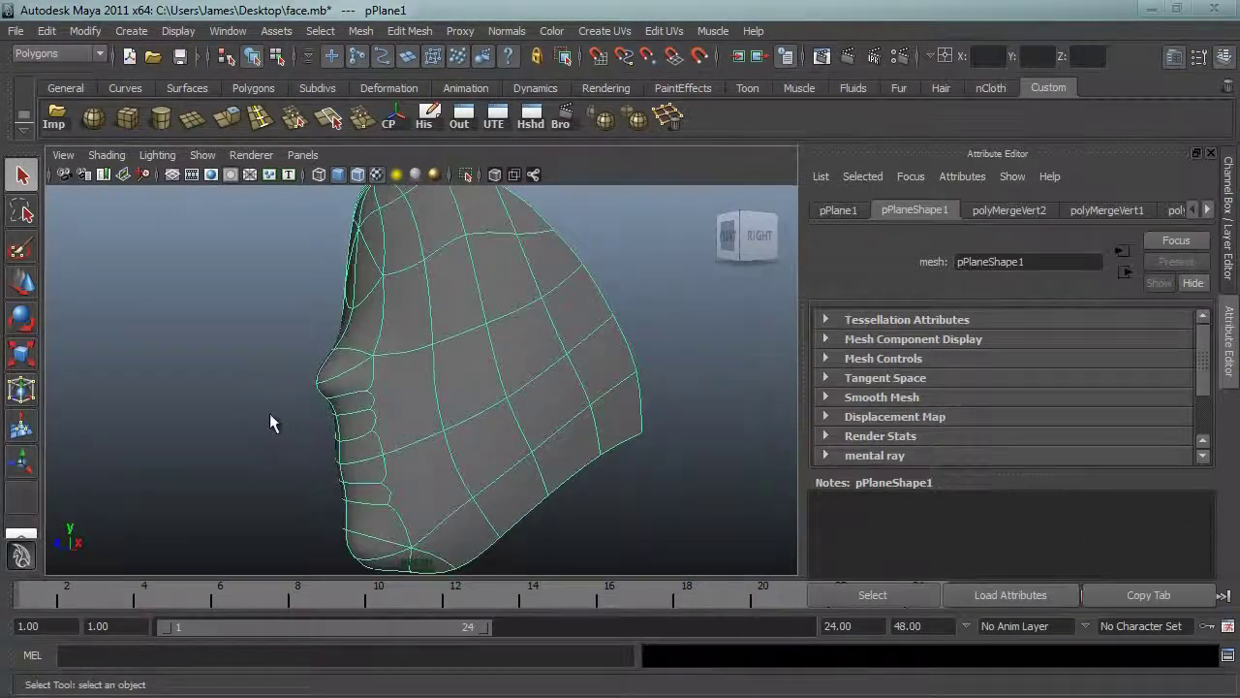
{"action": "key", "text": "1"}
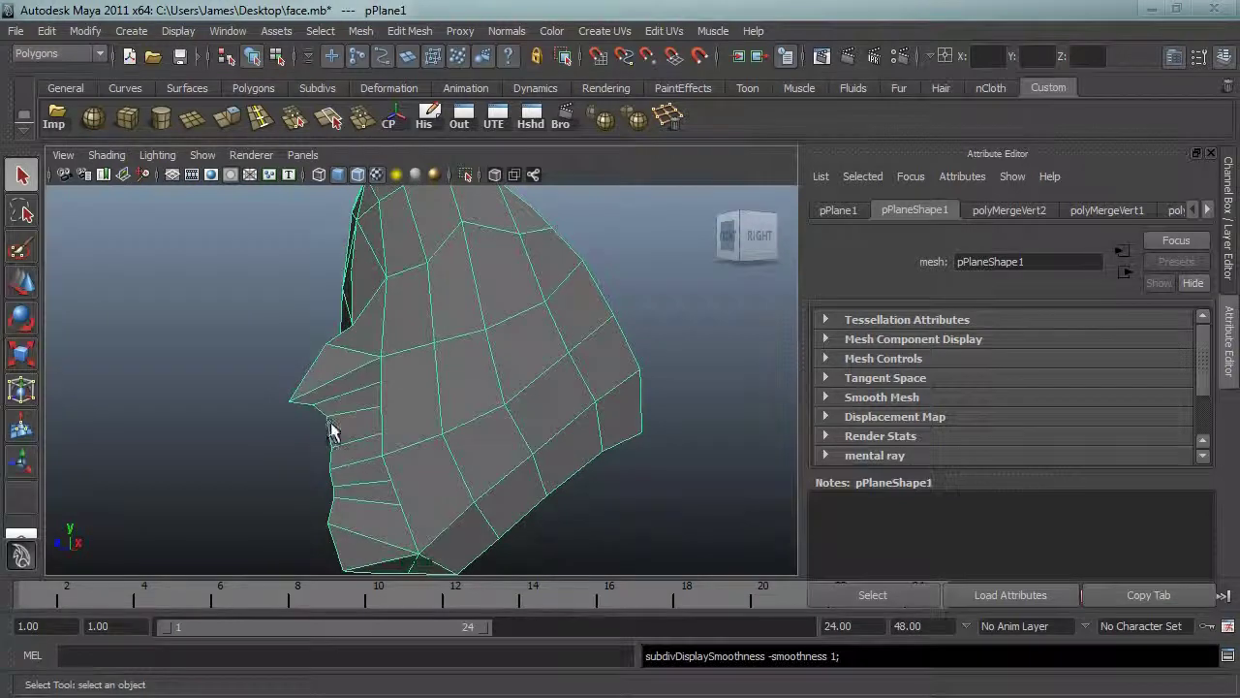
Apply the Smooth operation to the low-poly head mesh to add real polygons
{"action": "left_click_drag", "start_coordinate": [290, 385], "coordinate": [341, 422], "text": "alt"}
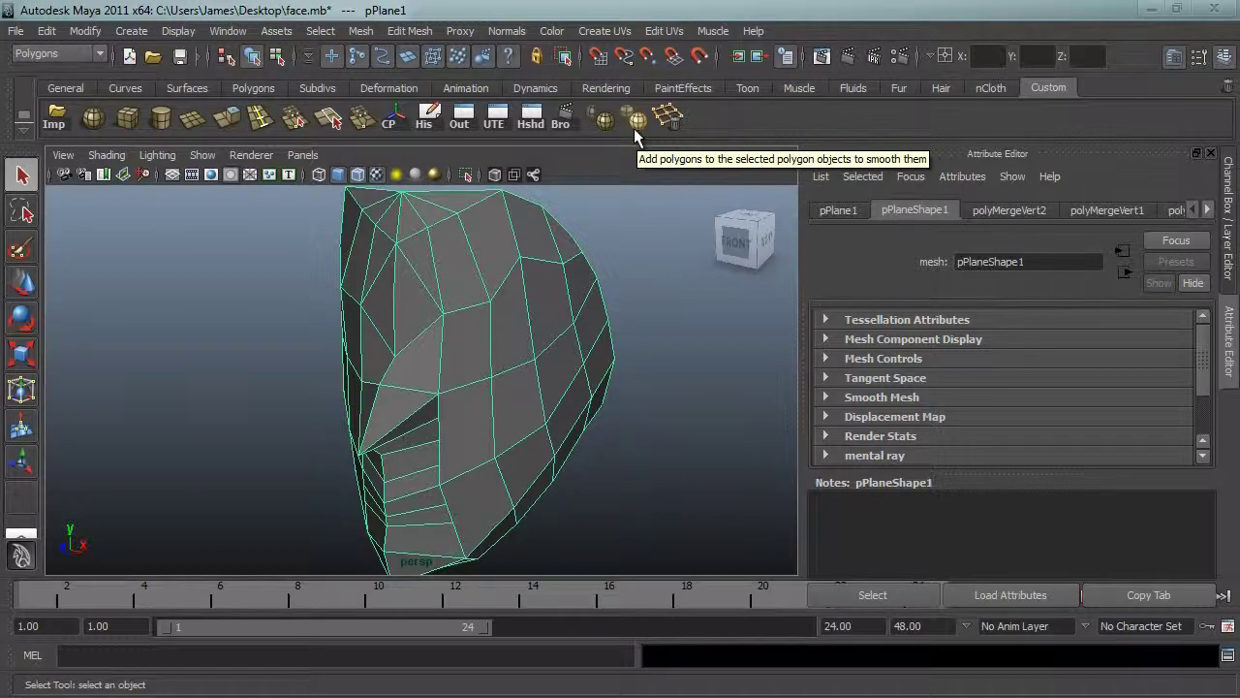
{"action": "left_click", "coordinate": [635, 120]}
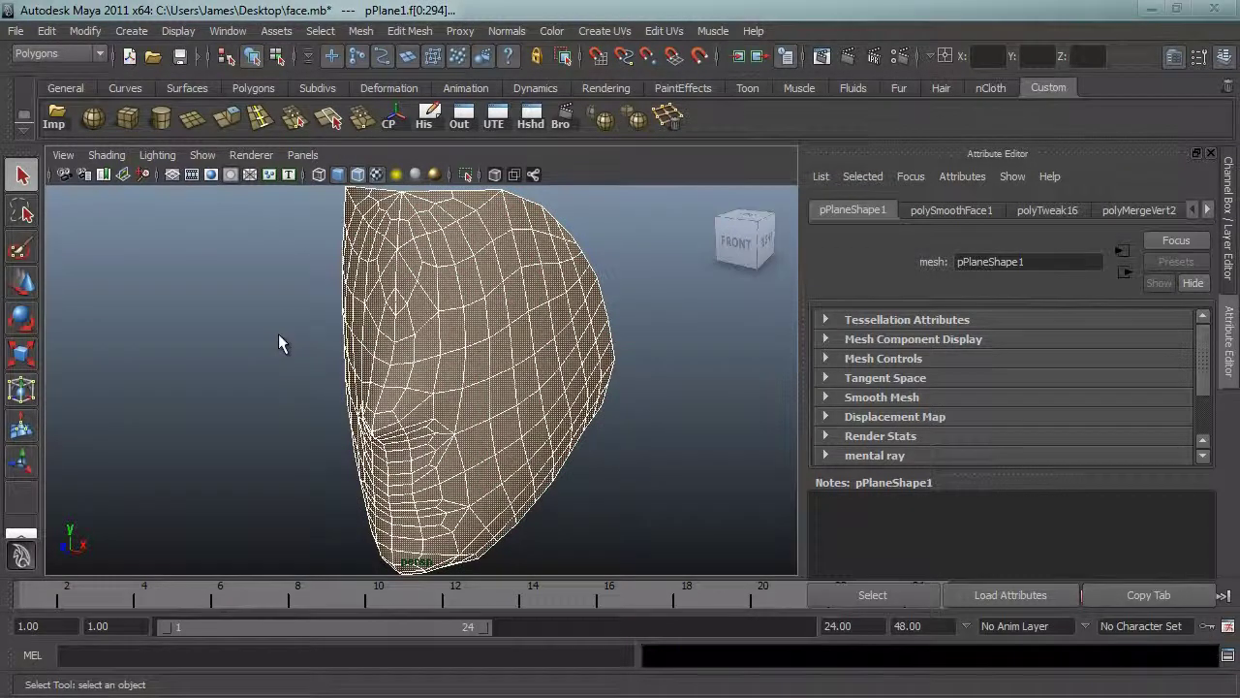
{"action": "left_click", "coordinate": [279, 344]}
{"action": "mouse_move", "coordinate": [337, 376]}
{"action": "left_mouse_down", "text": "alt"}
{"action": "mouse_move", "coordinate": [443, 347]}
{"action": "mouse_move", "coordinate": [326, 377]}
{"action": "left_mouse_up", "text": "alt"}
Smooth the whole head mesh two more times to make its polygons much denser
{"action": "left_click", "coordinate": [437, 359]}
{"action": "left_click", "coordinate": [637, 120]}
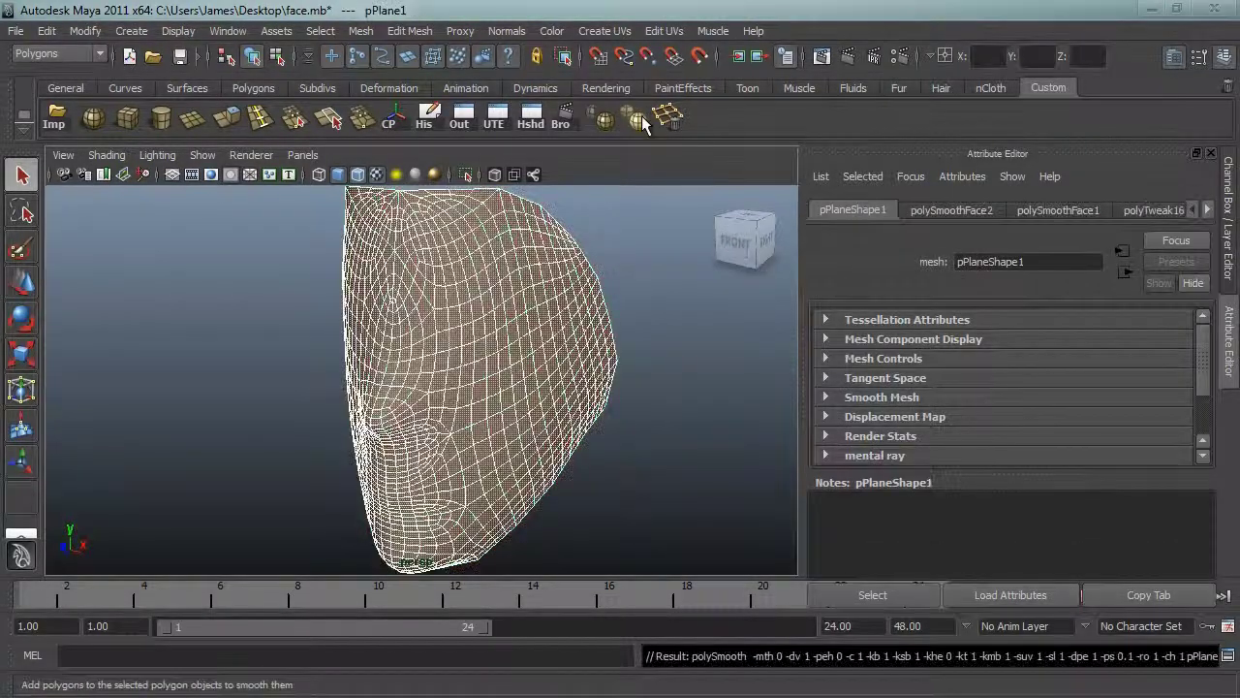
{"action": "left_click", "coordinate": [640, 122]}
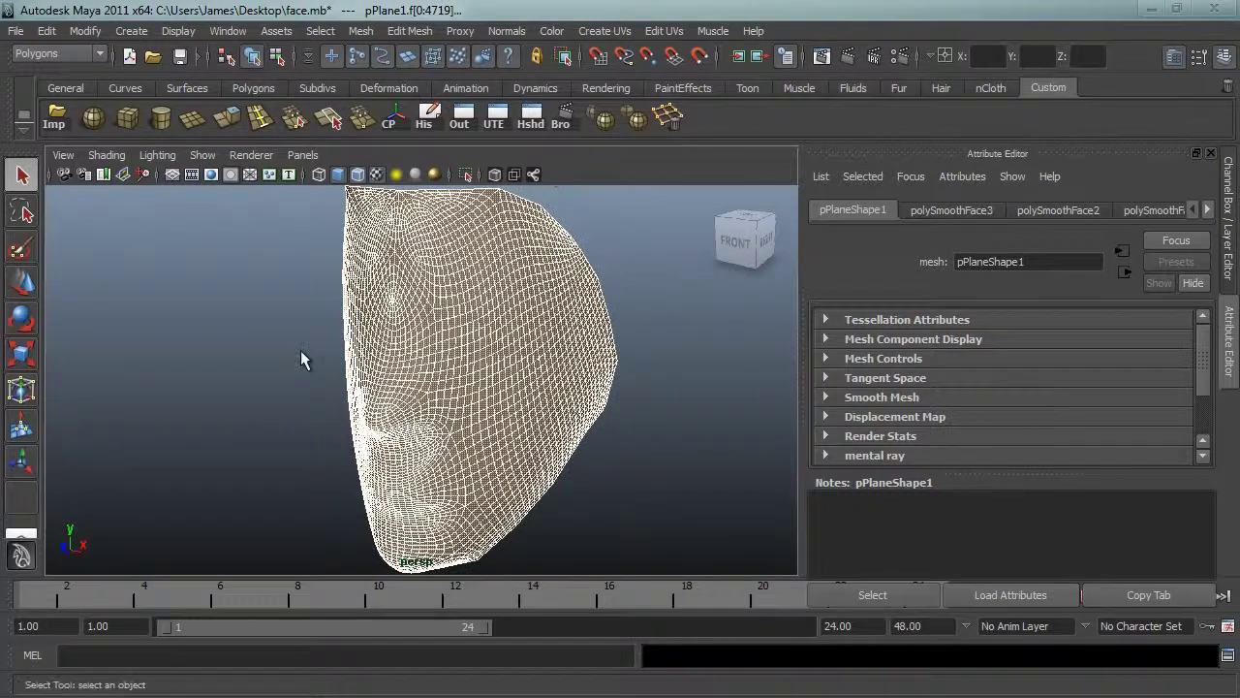
{"action": "left_click", "coordinate": [301, 359]}
{"action": "mouse_move", "coordinate": [323, 371]}
{"action": "left_mouse_down", "text": "alt"}
{"action": "mouse_move", "coordinate": [393, 355]}
{"action": "mouse_move", "coordinate": [315, 367]}
{"action": "left_mouse_up", "text": "alt"}
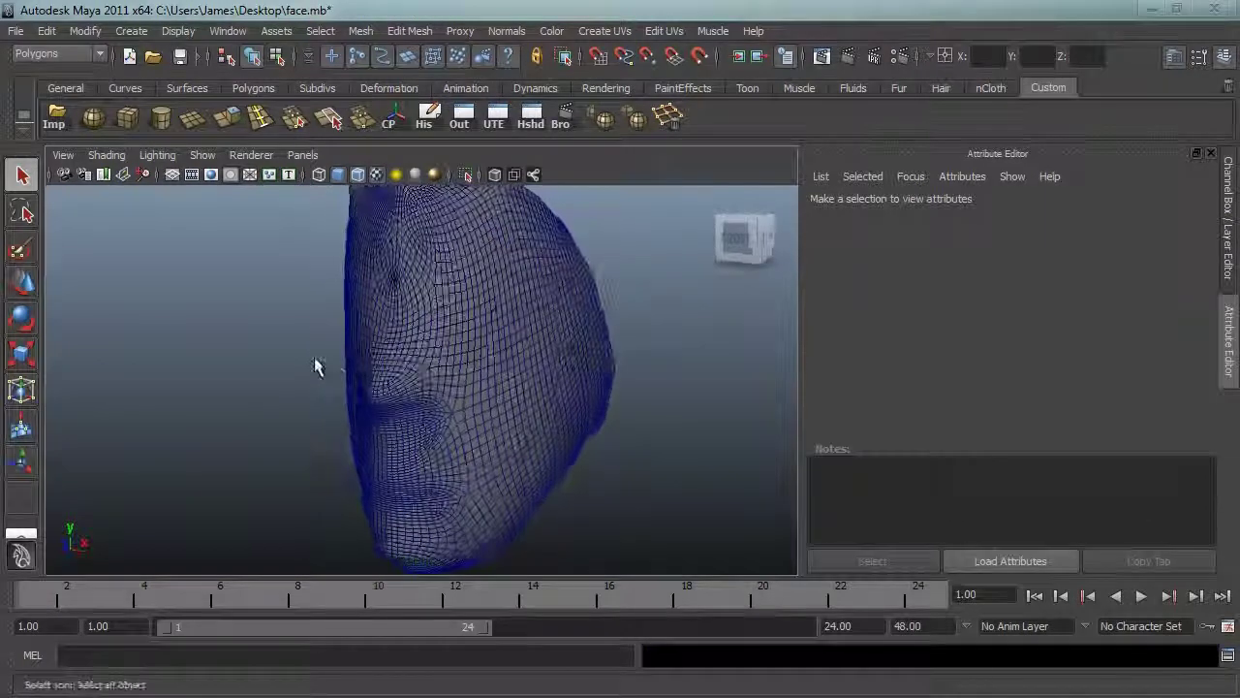
Undo the last two Smooth operations on the head mesh
{"action": "key", "text": "ctrl+z"}
{"action": "key", "text": "ctrl+z"}
{"action": "key", "text": "ctrl+z"}
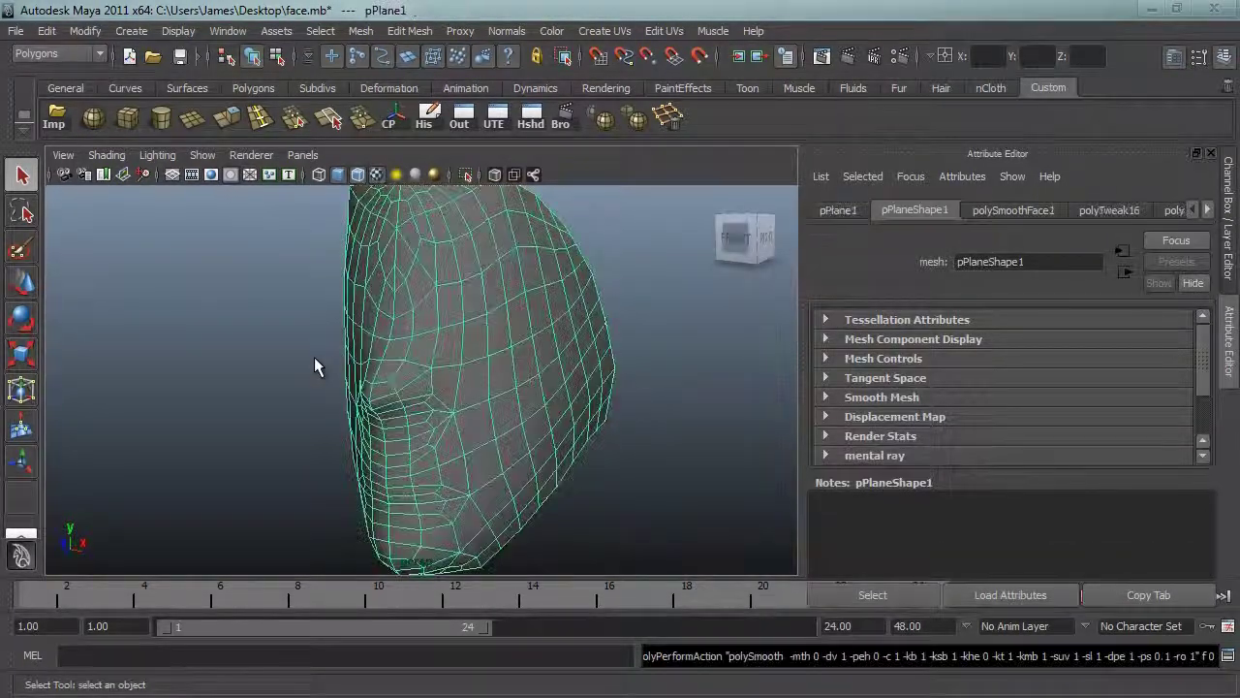
Examine the smoothed head mesh's polygon density and shape from several angles, with and without its wireframe
{"action": "left_click", "coordinate": [314, 357]}
{"action": "left_click_drag", "start_coordinate": [434, 355], "coordinate": [443, 294], "text": "alt"}
{"action": "right_click", "coordinate": [449, 293]}
{"action": "right_click_drag", "start_coordinate": [489, 278], "coordinate": [492, 275]}
{"action": "left_click", "coordinate": [359, 176]}
{"action": "mouse_move", "coordinate": [417, 293]}
{"action": "left_mouse_down", "text": "alt"}
{"action": "mouse_move", "coordinate": [382, 312]}
{"action": "mouse_move", "coordinate": [362, 282]}
{"action": "mouse_move", "coordinate": [329, 323]}
{"action": "mouse_move", "coordinate": [374, 374]}
{"action": "mouse_move", "coordinate": [466, 376]}
{"action": "mouse_move", "coordinate": [488, 410]}
{"action": "mouse_move", "coordinate": [410, 420]}
{"action": "mouse_move", "coordinate": [371, 362]}
{"action": "mouse_move", "coordinate": [381, 311]}
{"action": "mouse_move", "coordinate": [413, 326]}
{"action": "mouse_move", "coordinate": [406, 346]}
{"action": "left_mouse_up", "text": "alt"}
{"action": "left_click", "coordinate": [422, 349]}
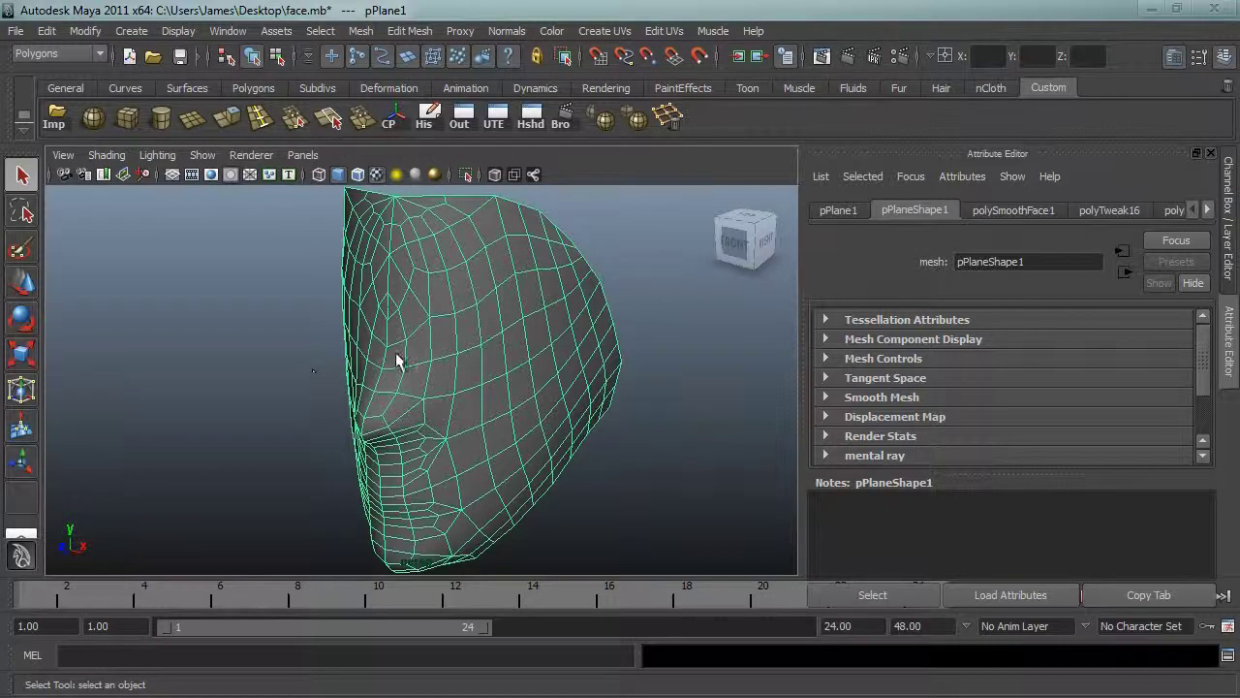
{"action": "mouse_move", "coordinate": [396, 338]}
{"action": "left_mouse_down", "text": "alt"}
{"action": "mouse_move", "coordinate": [429, 333]}
{"action": "mouse_move", "coordinate": [412, 354]}
{"action": "left_mouse_up", "text": "alt"}
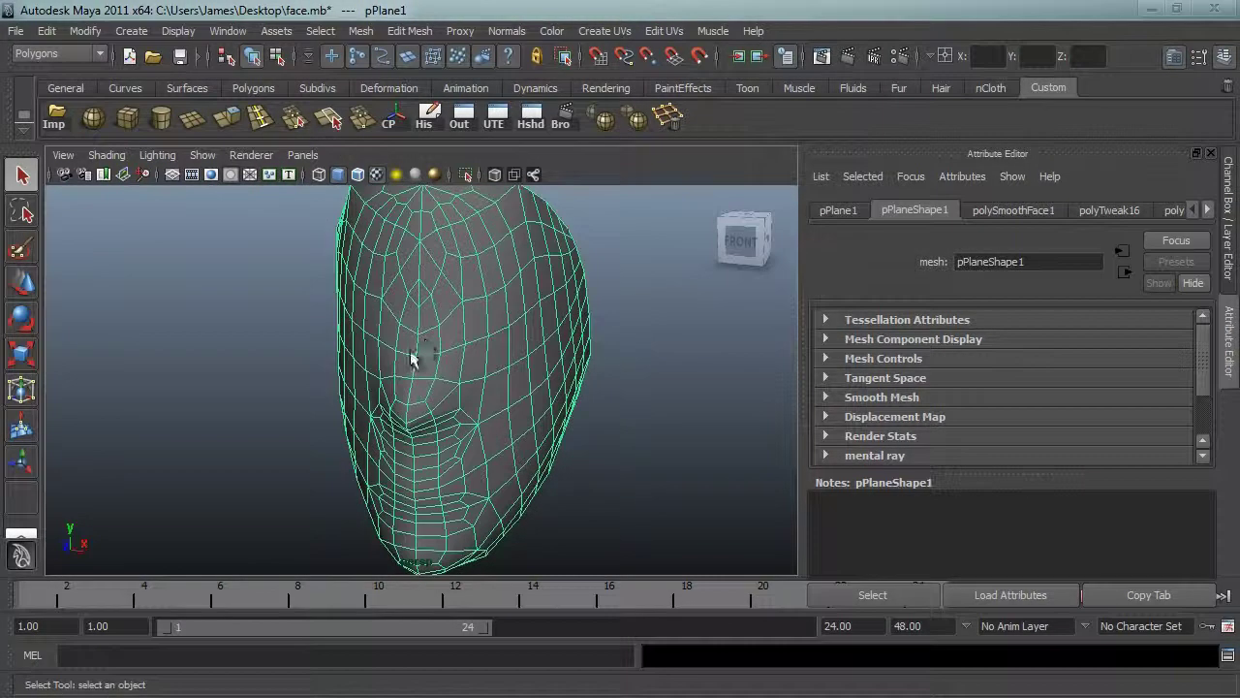
Check the list of plug-ins for objExport.mll and its Loaded and Auto load status
{"action": "left_click", "coordinate": [227, 32]}
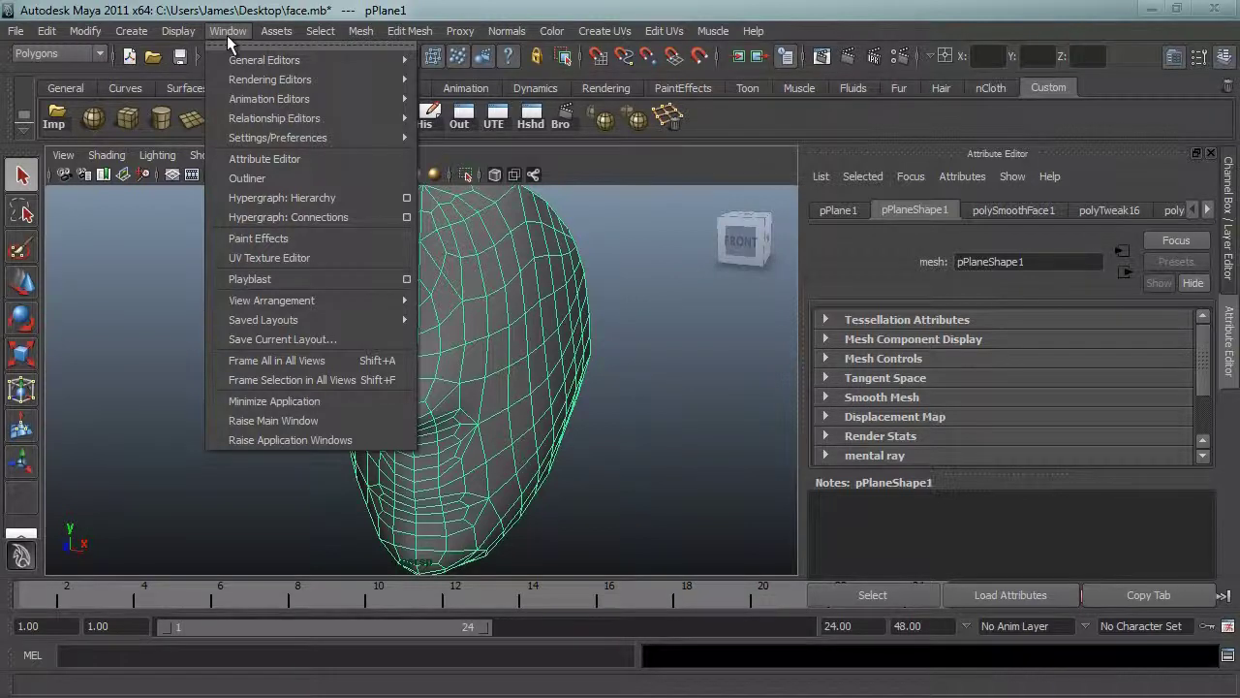
{"action": "mouse_move", "coordinate": [235, 137]}
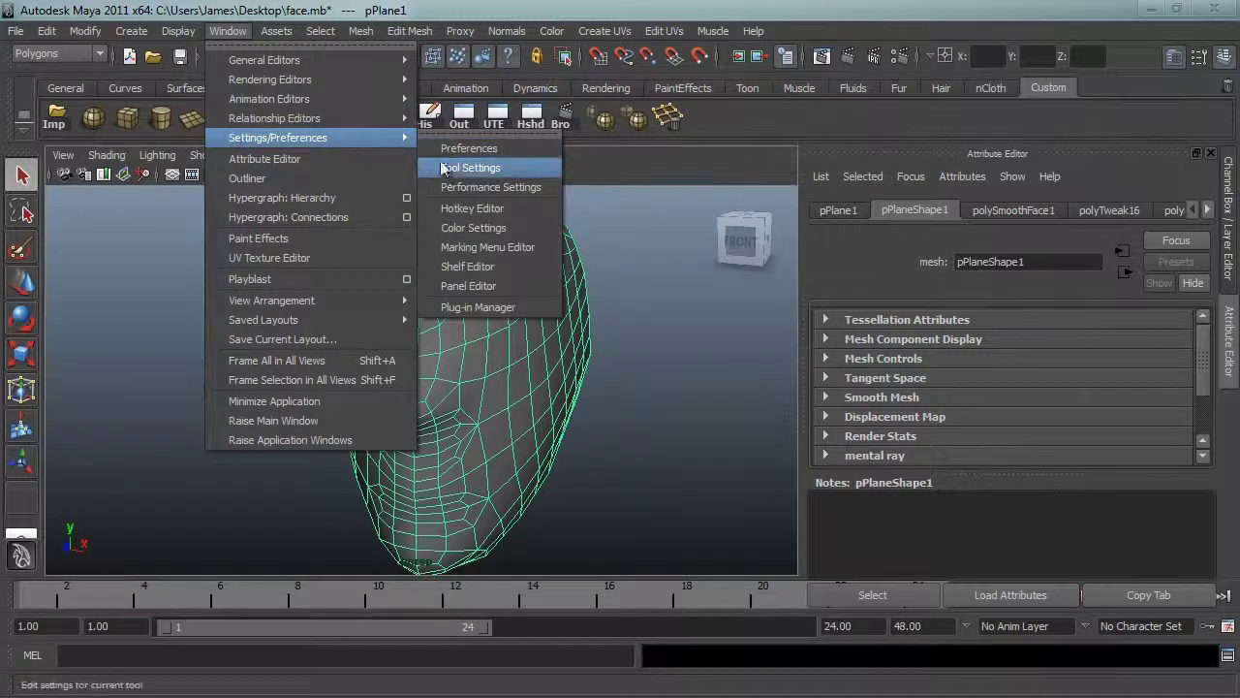
{"action": "left_click", "coordinate": [439, 308]}
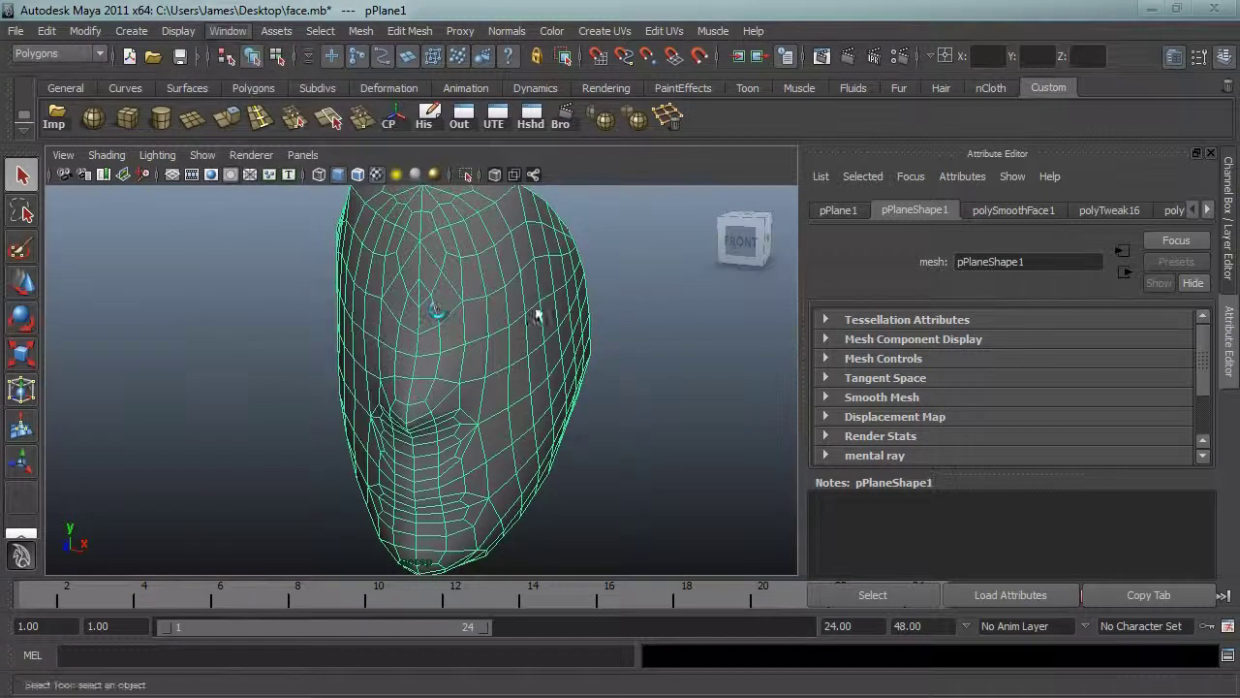
{"action": "left_click_drag", "start_coordinate": [1239, 166], "coordinate": [288, 166]}
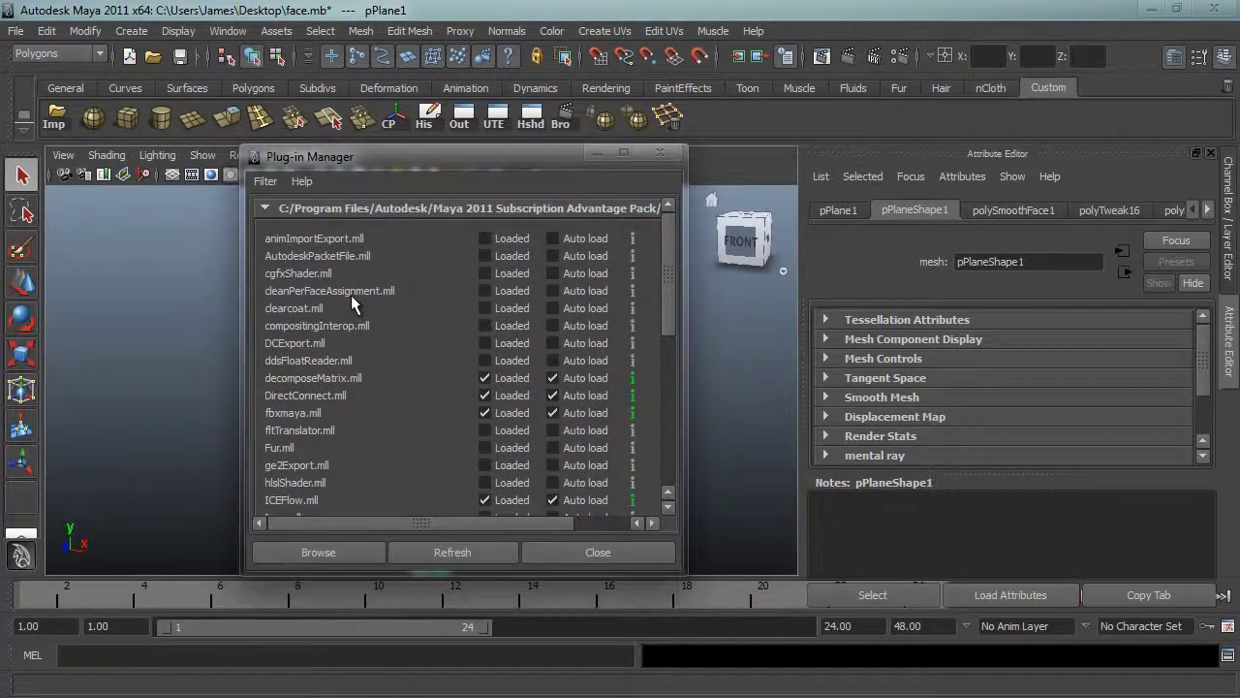
{"action": "scroll", "coordinate": [352, 301], "scroll_direction": "down", "scroll_amount": 3}
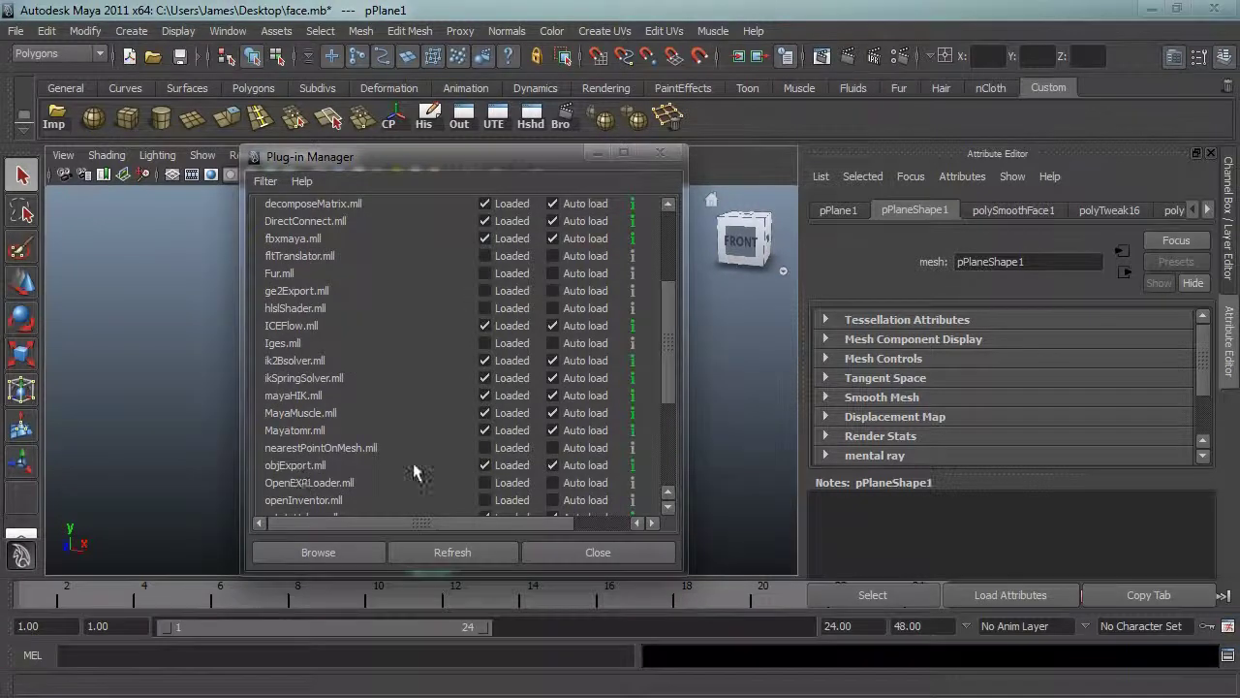
{"action": "left_click", "coordinate": [538, 553]}
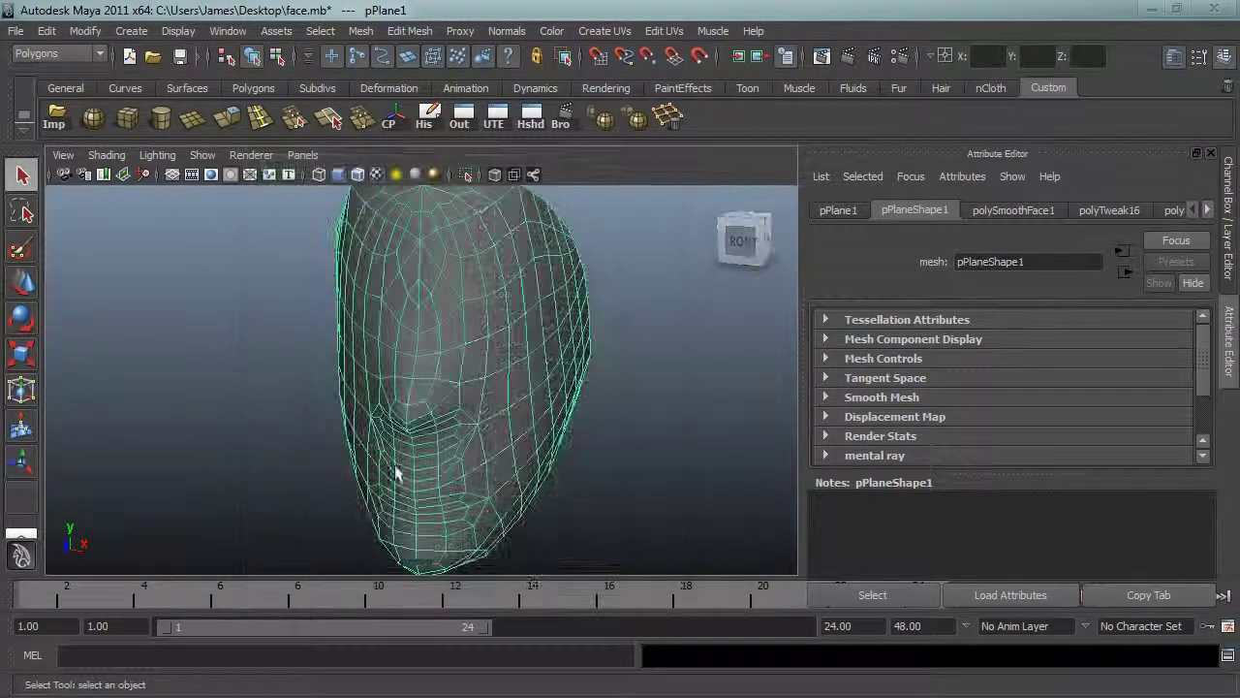
Select the head mesh and set the file type for exporting the selection to OBJexport
{"action": "left_click", "coordinate": [246, 342]}
{"action": "left_click", "coordinate": [376, 309]}
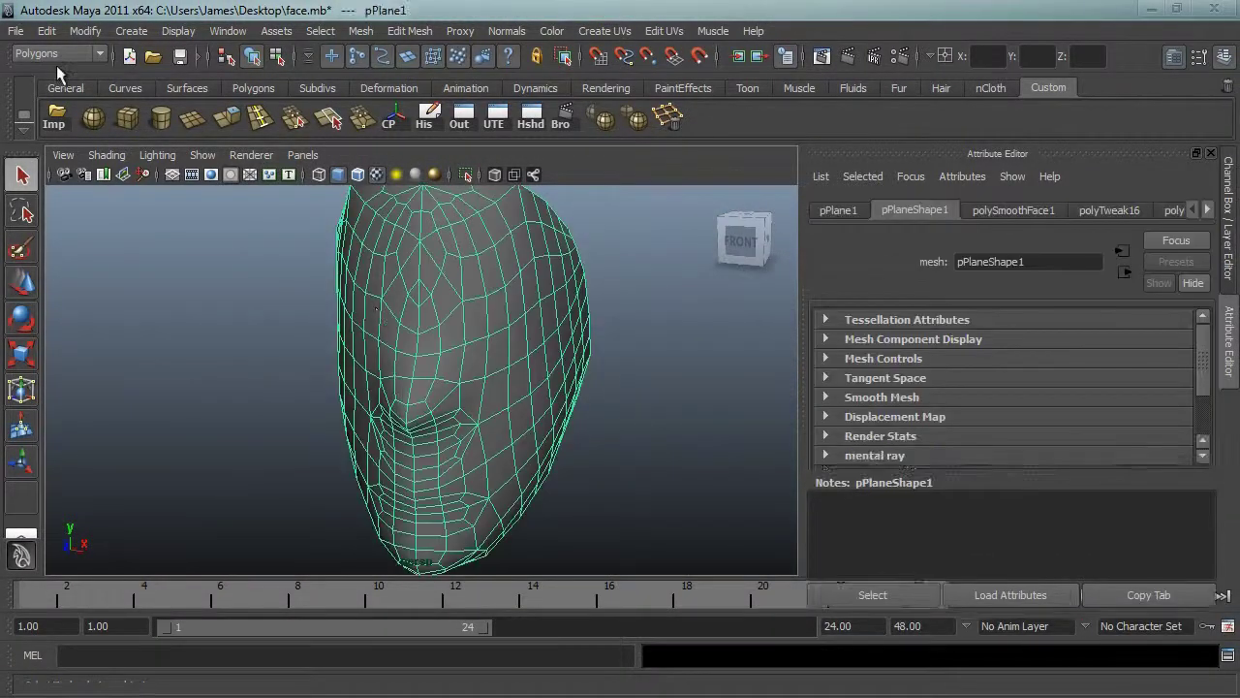
{"action": "left_click", "coordinate": [15, 30]}
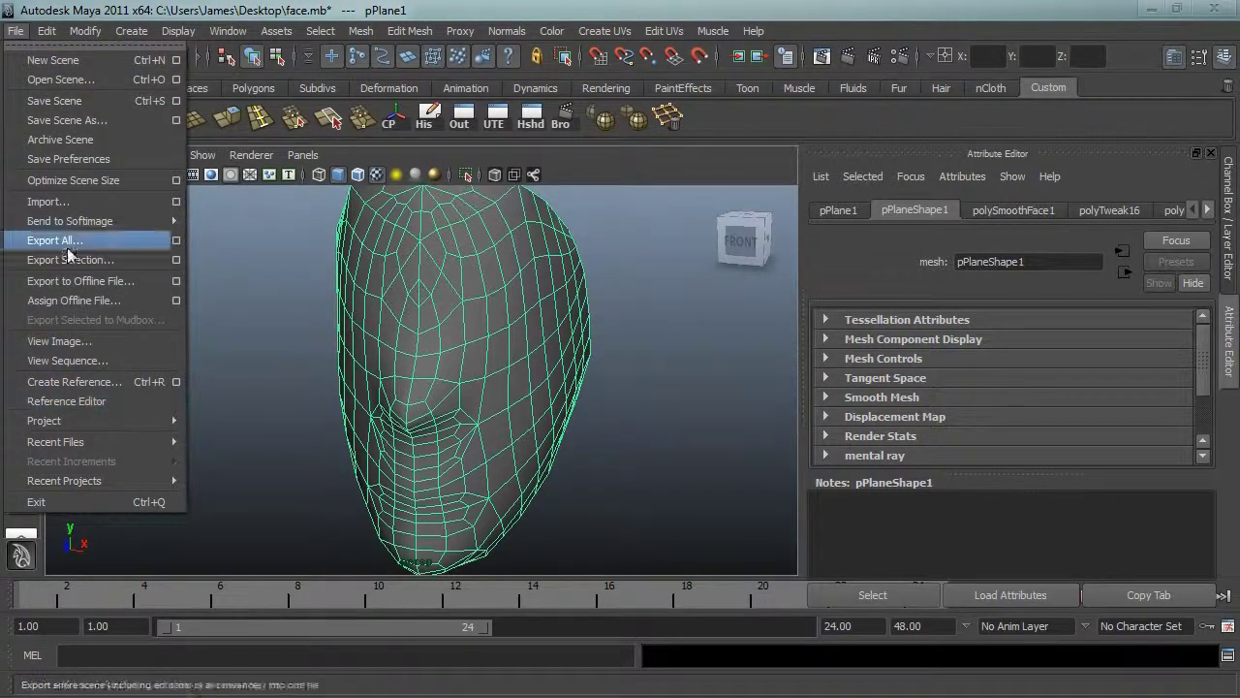
{"action": "left_click", "coordinate": [176, 261]}
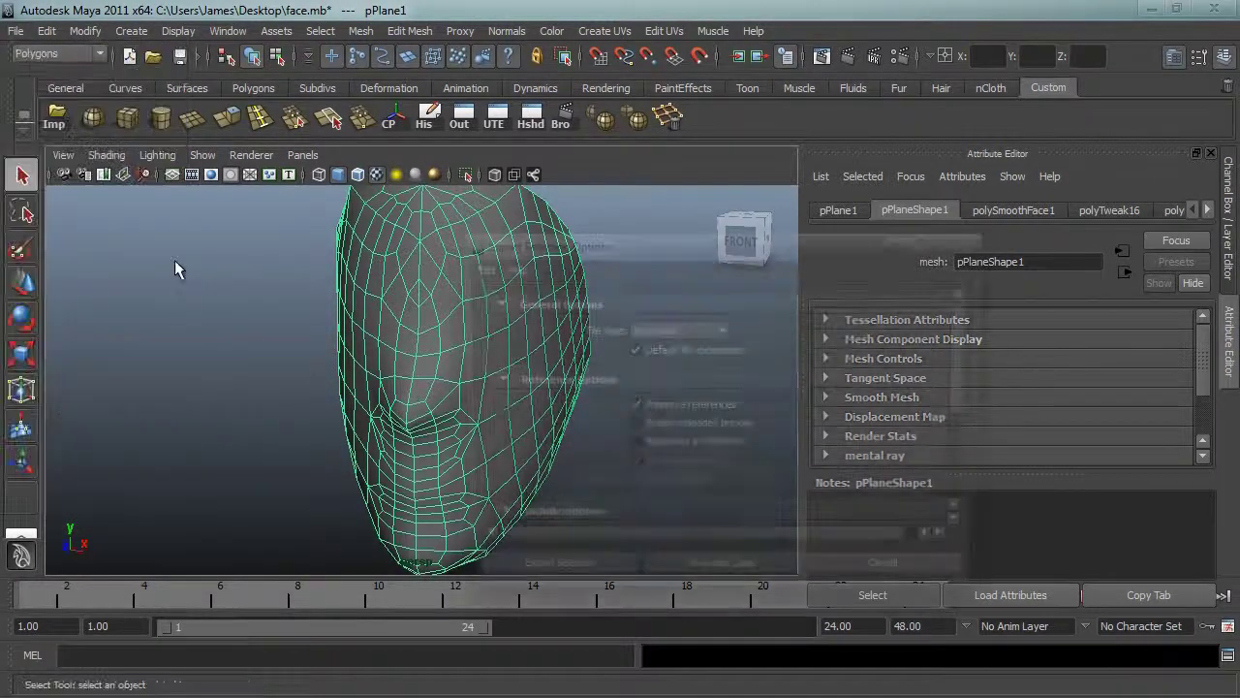
{"action": "left_click", "coordinate": [660, 332]}
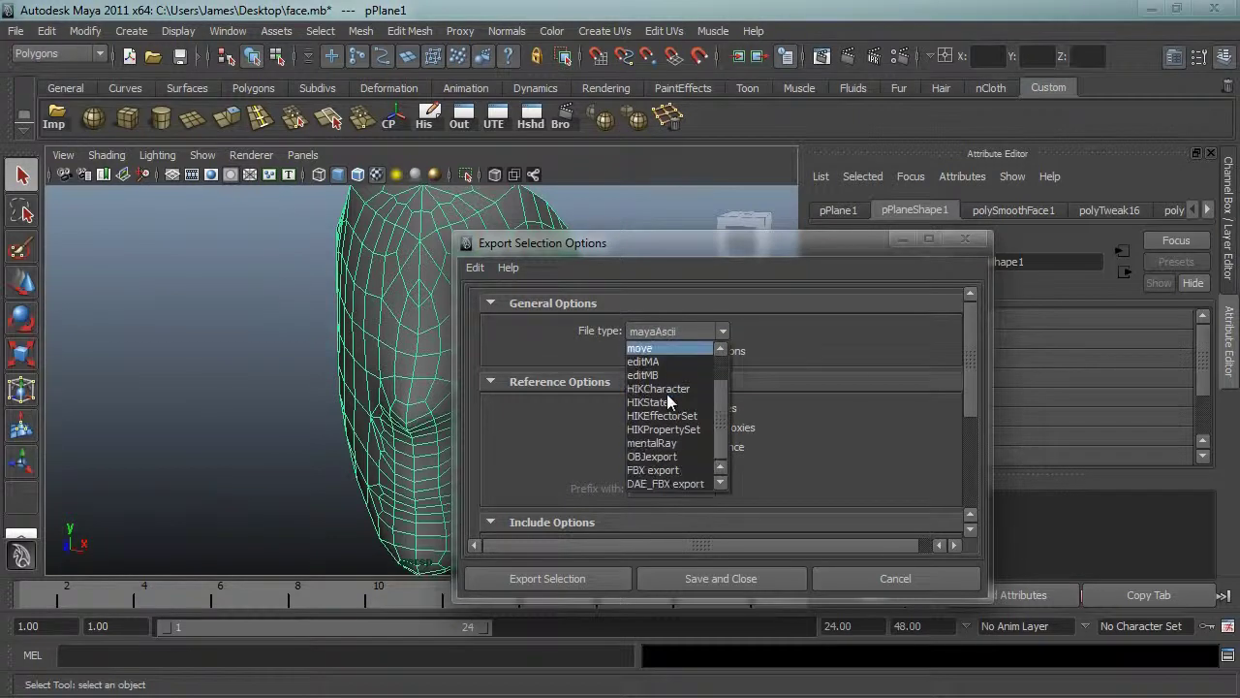
{"action": "scroll", "coordinate": [667, 394], "scroll_direction": "down", "scroll_amount": 1}
{"action": "left_click", "coordinate": [658, 458]}
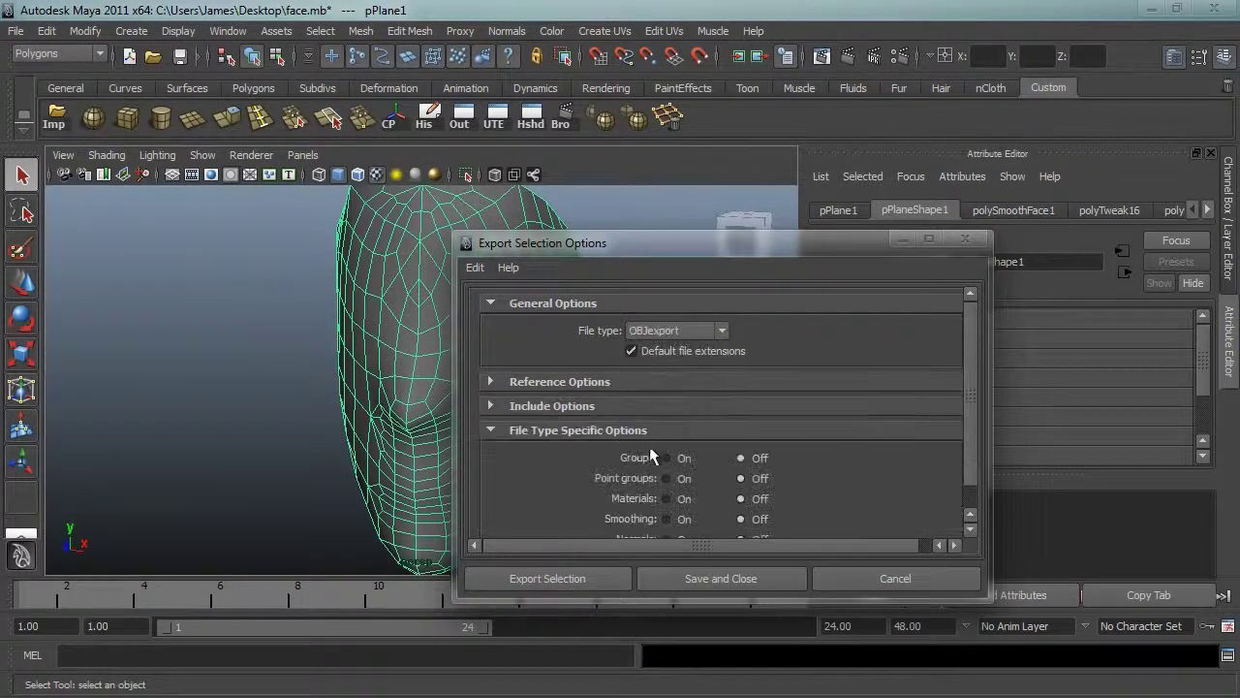
{"action": "scroll", "coordinate": [591, 469], "scroll_direction": "down", "scroll_amount": 1}
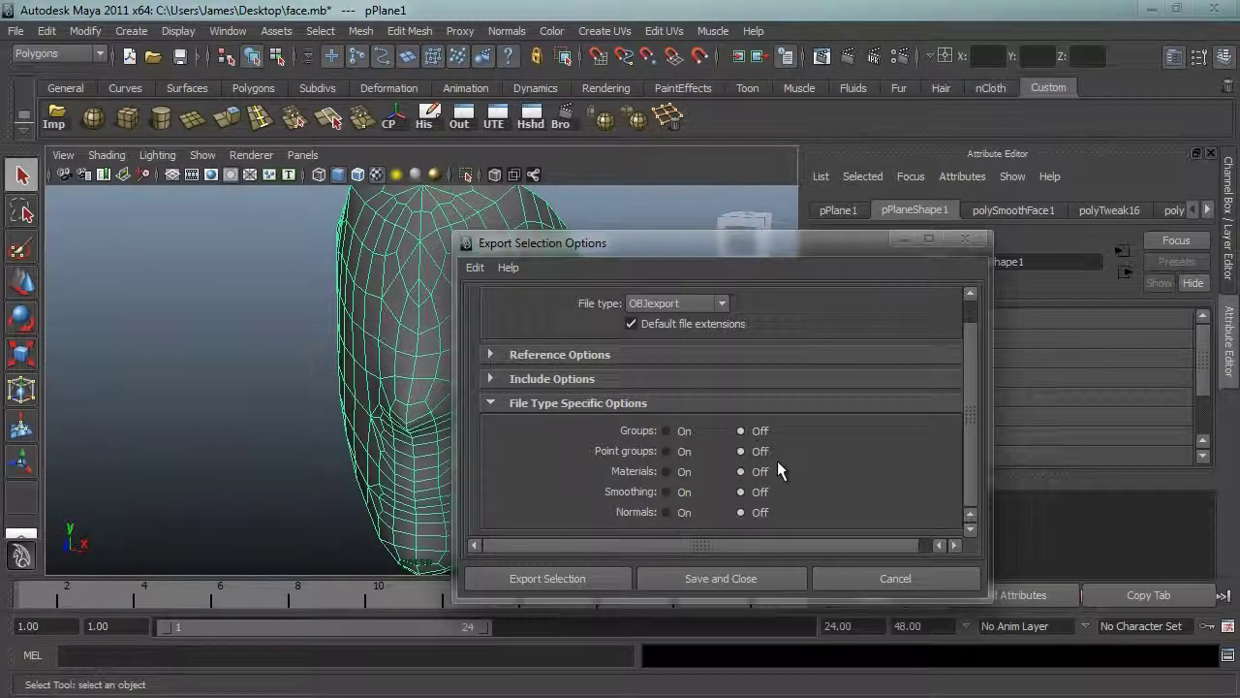
Export the selected head mesh to the Desktop folder under the file name face_mesh
{"action": "left_click", "coordinate": [547, 579]}
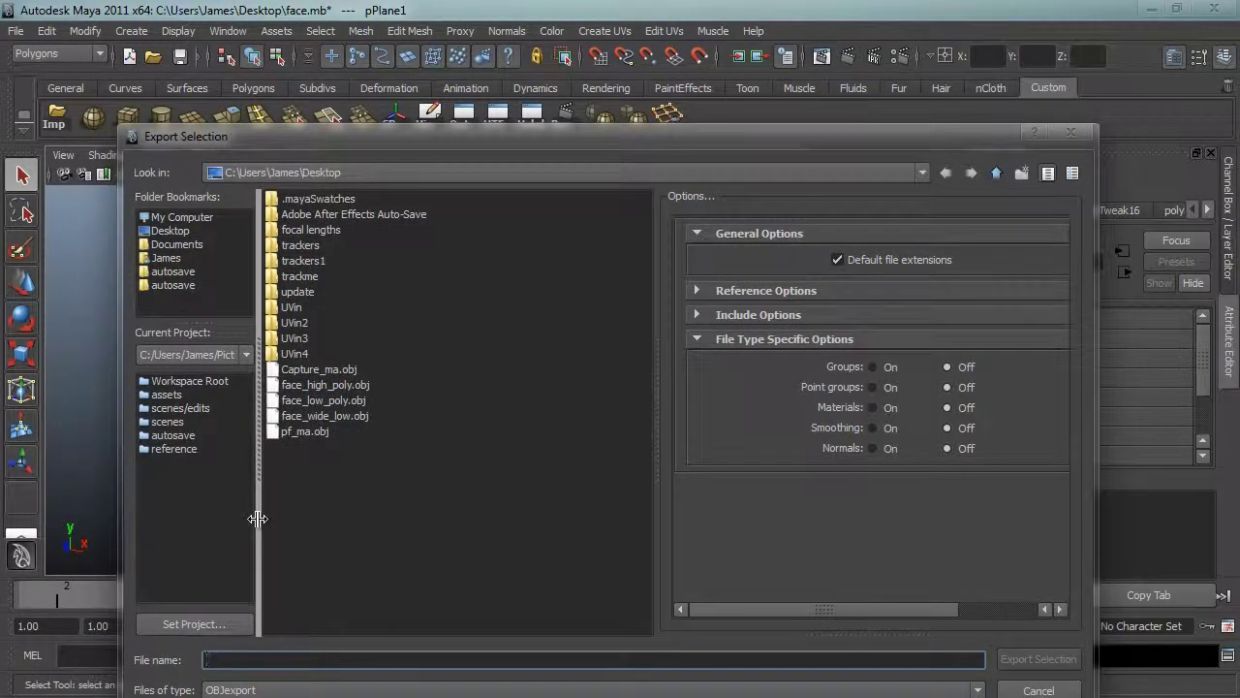
{"action": "type", "text": "face_mesh"}
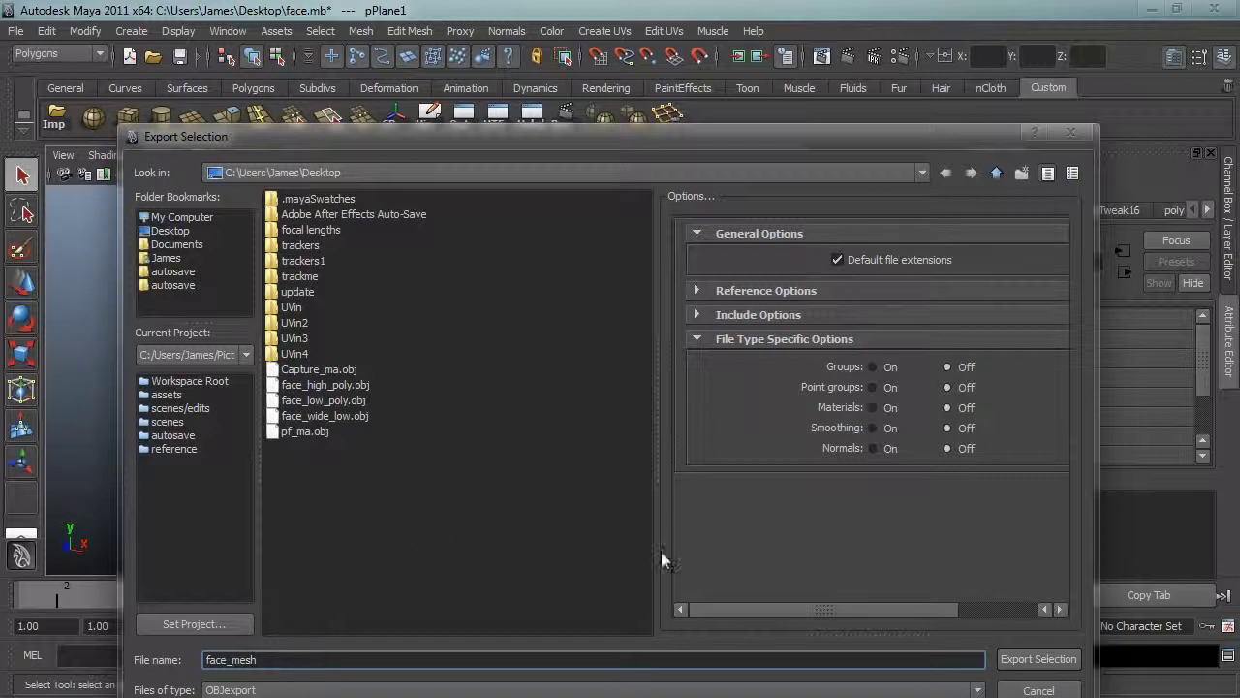
{"action": "left_click", "coordinate": [1012, 659]}
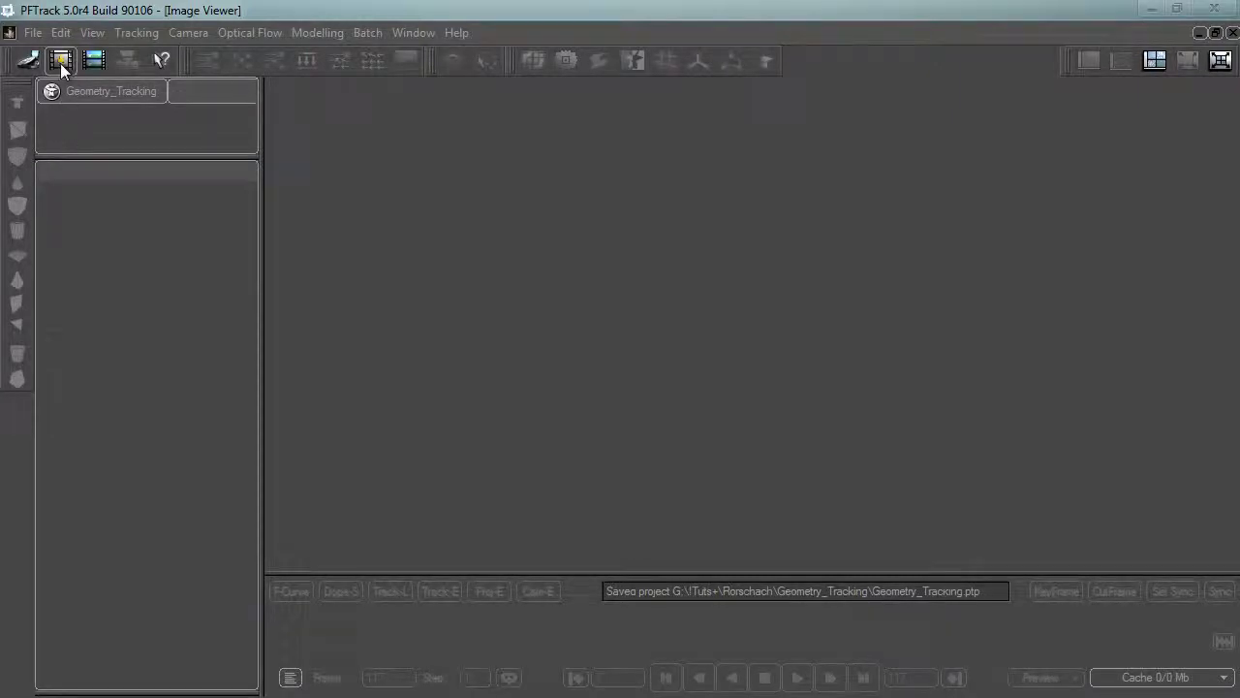
In PFTrack, add a new shot and load the image sequence Capture[7-117].tif as its footage, frames 7 to 117
{"action": "left_click", "coordinate": [60, 63]}
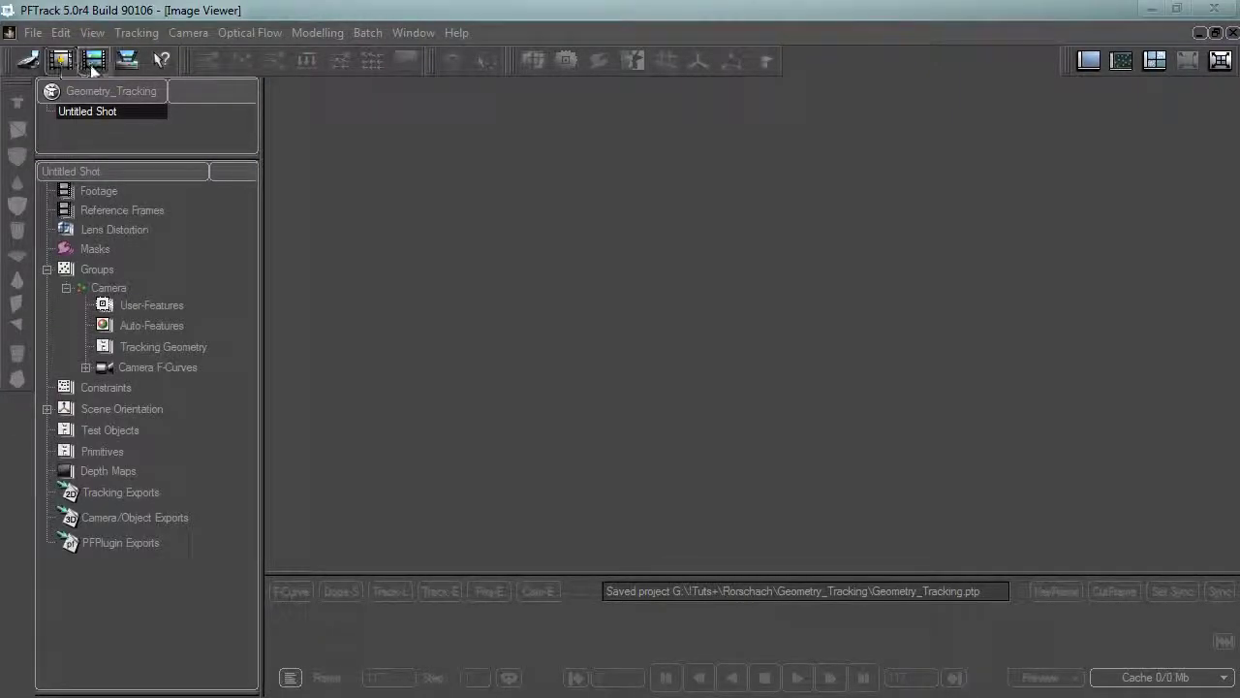
{"action": "left_click", "coordinate": [93, 62]}
{"action": "left_click", "coordinate": [524, 215]}
{"action": "left_click", "coordinate": [862, 587]}
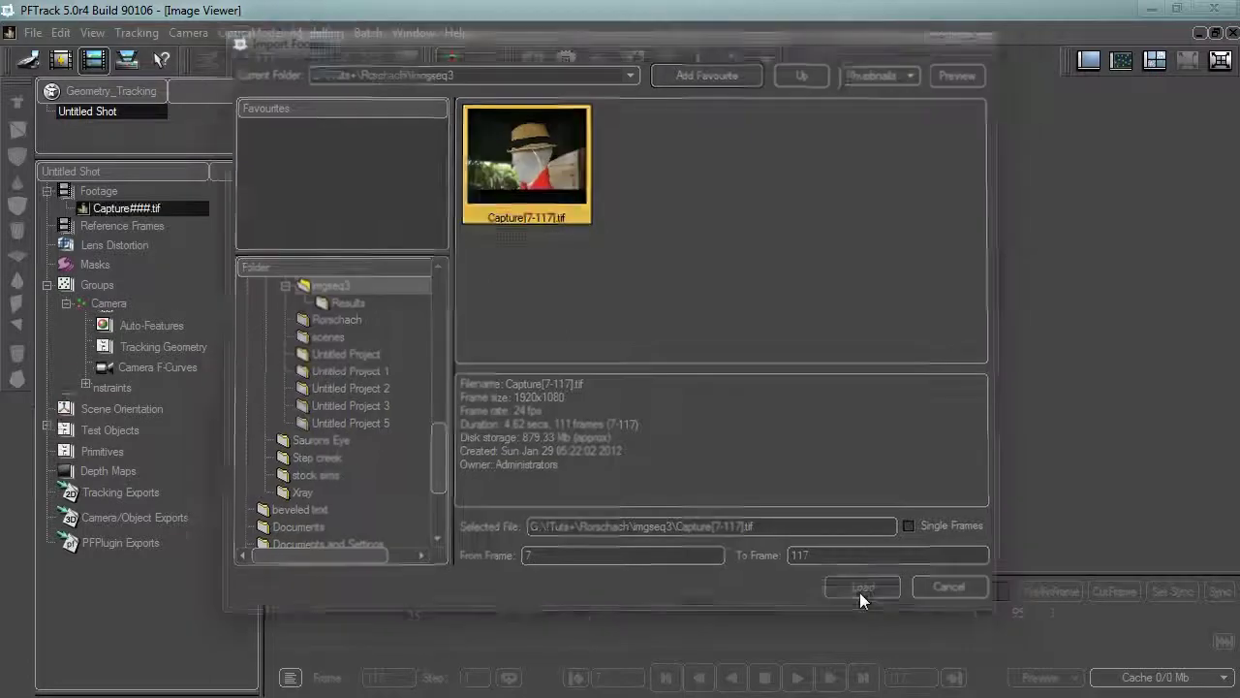
Import the head OBJ mesh from the Desktop folder as tracking geometry for the shot's camera group
{"action": "left_click", "coordinate": [31, 36]}
{"action": "left_click", "coordinate": [61, 388]}
{"action": "double_click", "coordinate": [254, 360]}
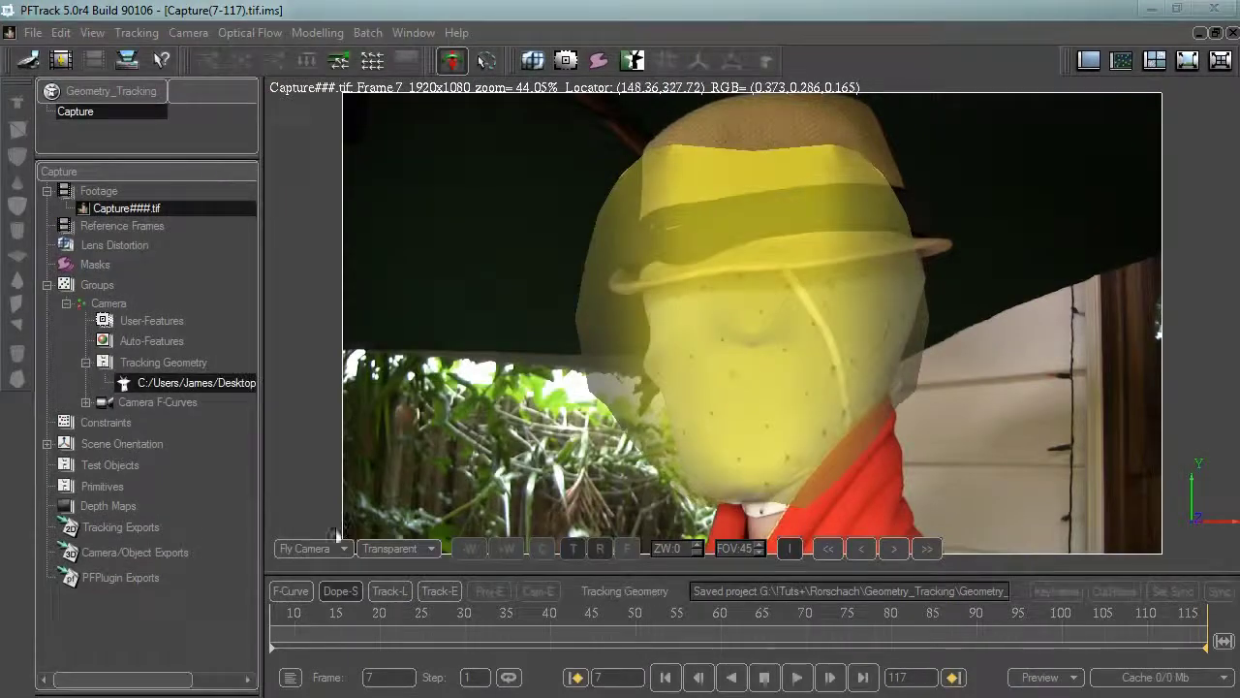
Rotate the tracking geometry about its vertical axis at frame 7 so its face points the same way as the actor's
{"action": "left_click", "coordinate": [329, 548]}
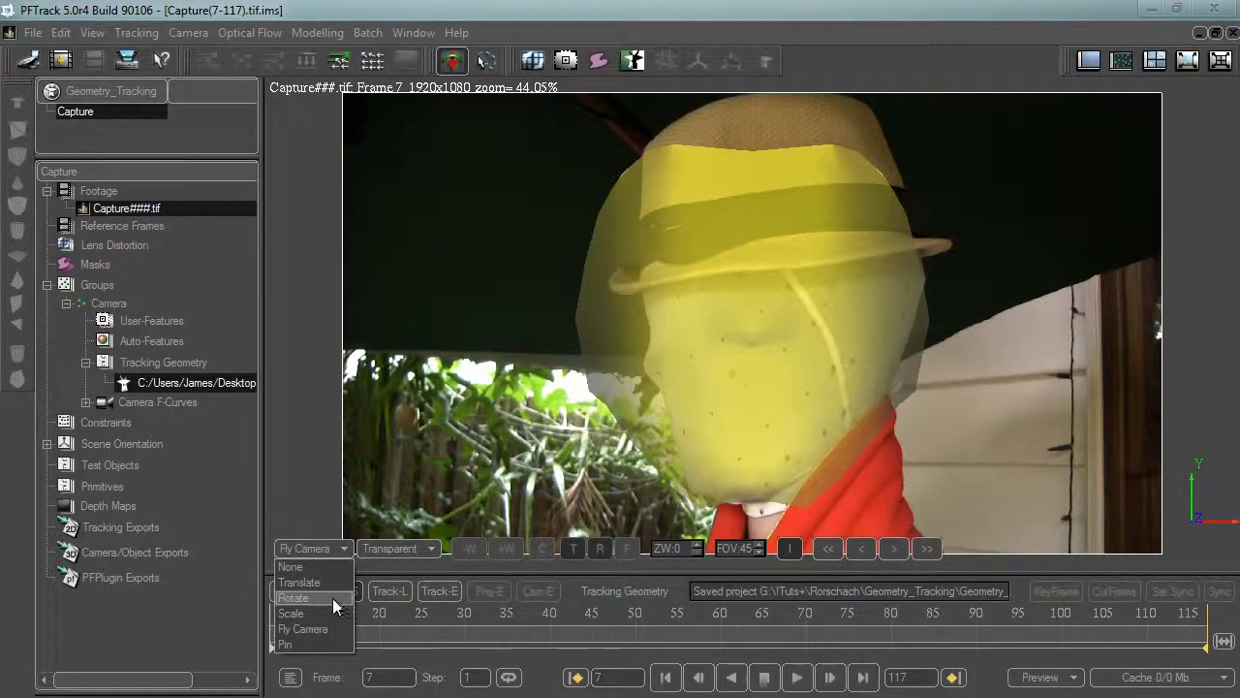
{"action": "left_click", "coordinate": [334, 600]}
{"action": "left_click_drag", "start_coordinate": [830, 302], "coordinate": [712, 295]}
{"action": "left_click_drag", "start_coordinate": [731, 288], "coordinate": [816, 293]}
Scale the tracking geometry down to roughly the size of the actor's head
{"action": "left_click", "coordinate": [312, 551]}
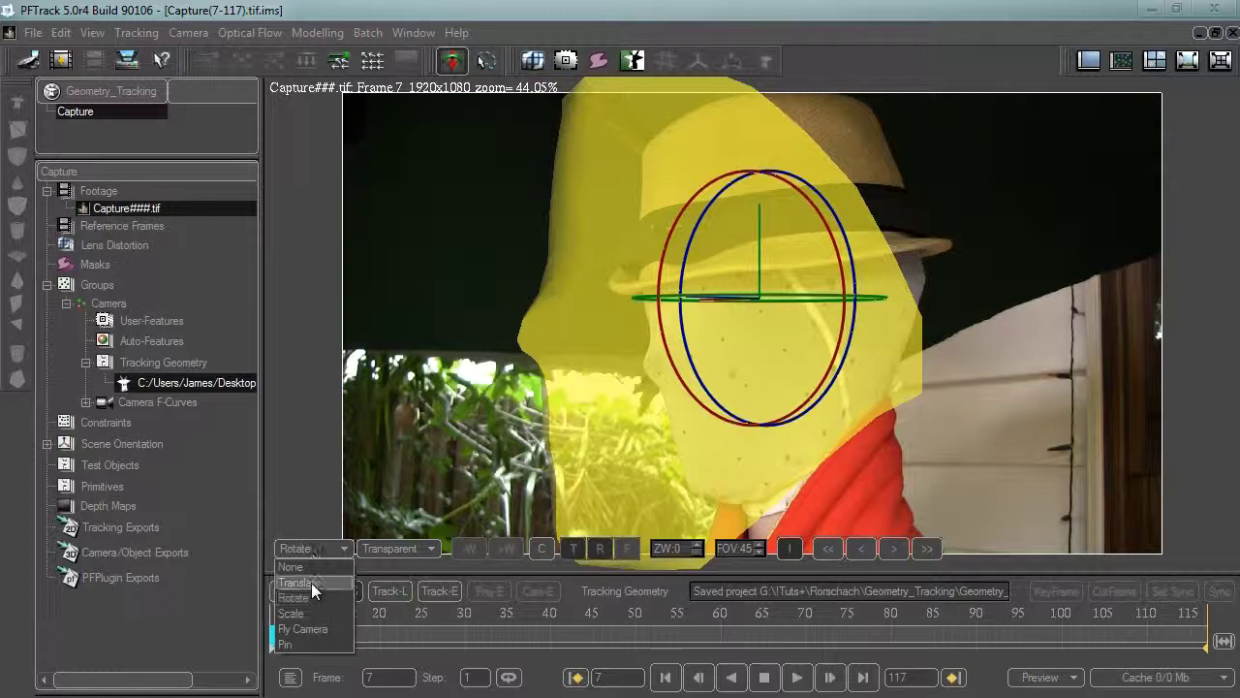
{"action": "left_click", "coordinate": [309, 612]}
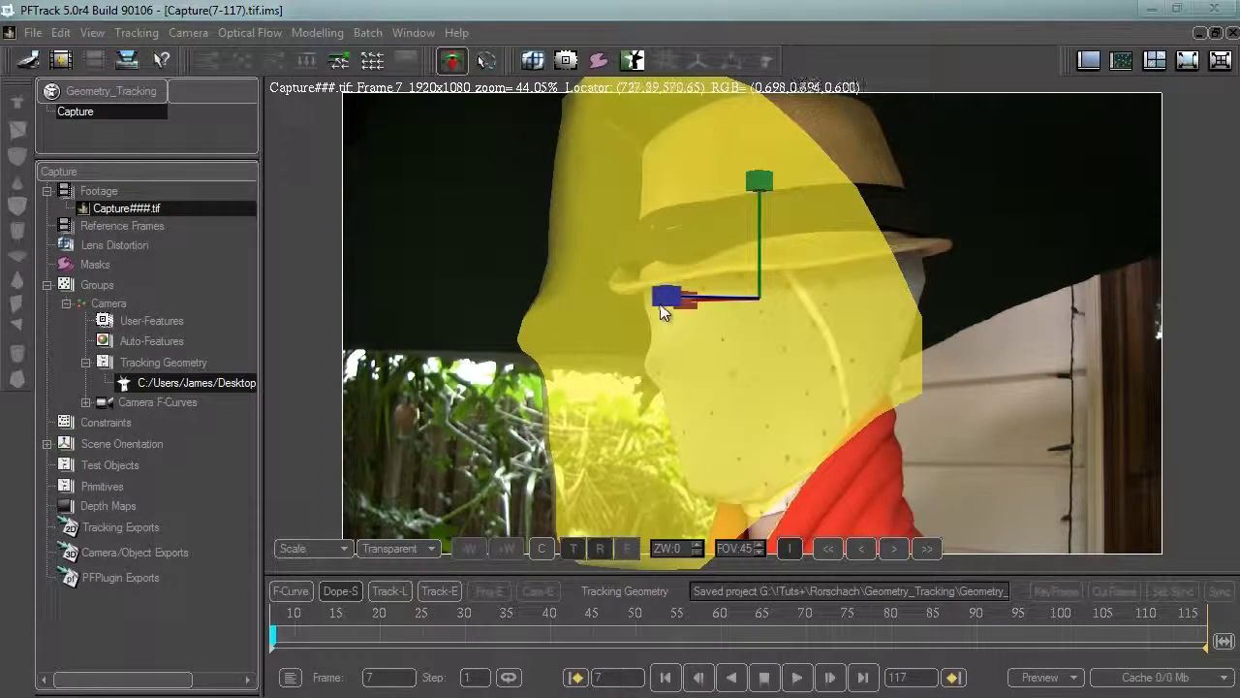
{"action": "left_click_drag", "start_coordinate": [668, 305], "coordinate": [722, 307]}
Tilt the tracking geometry at frame 7 to follow the lean of the actor's head, undoing any unwanted rotation
{"action": "left_click", "coordinate": [313, 547]}
{"action": "left_click", "coordinate": [302, 595]}
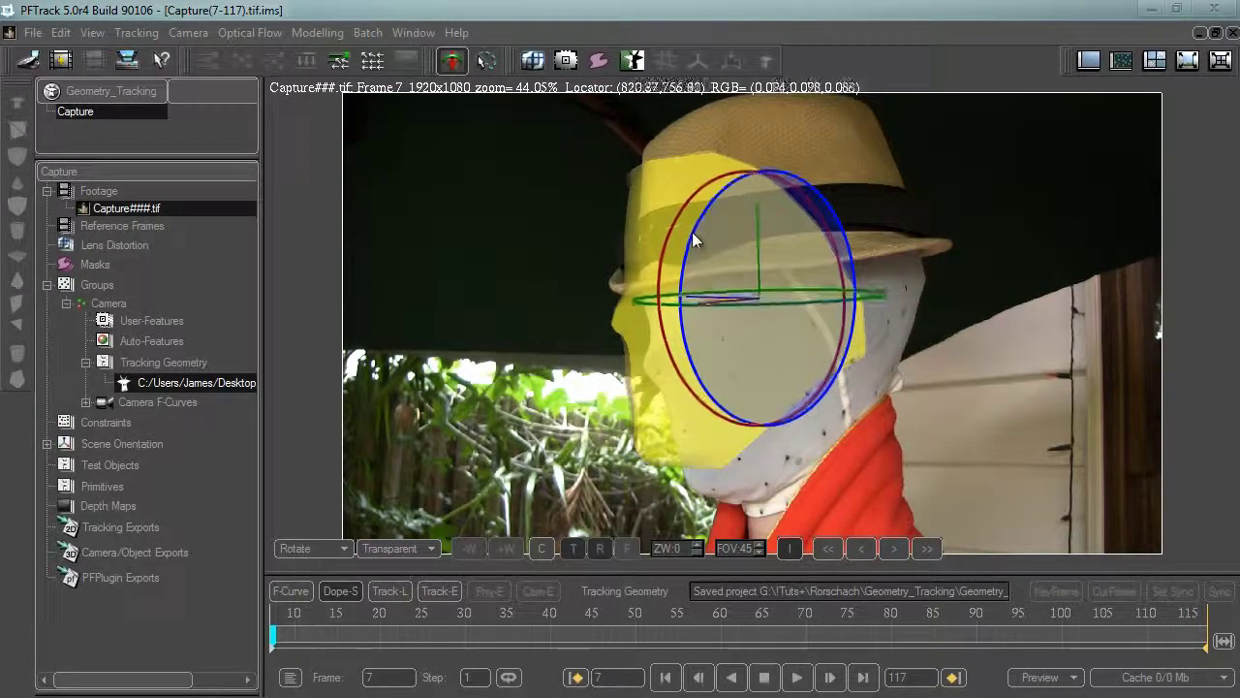
{"action": "left_click_drag", "start_coordinate": [692, 235], "coordinate": [663, 239]}
{"action": "key", "text": "ctrl+z"}
Adjust the scale and position of the tracking geometry so it covers the actor's masked face at frame 7
{"action": "left_click", "coordinate": [311, 547]}
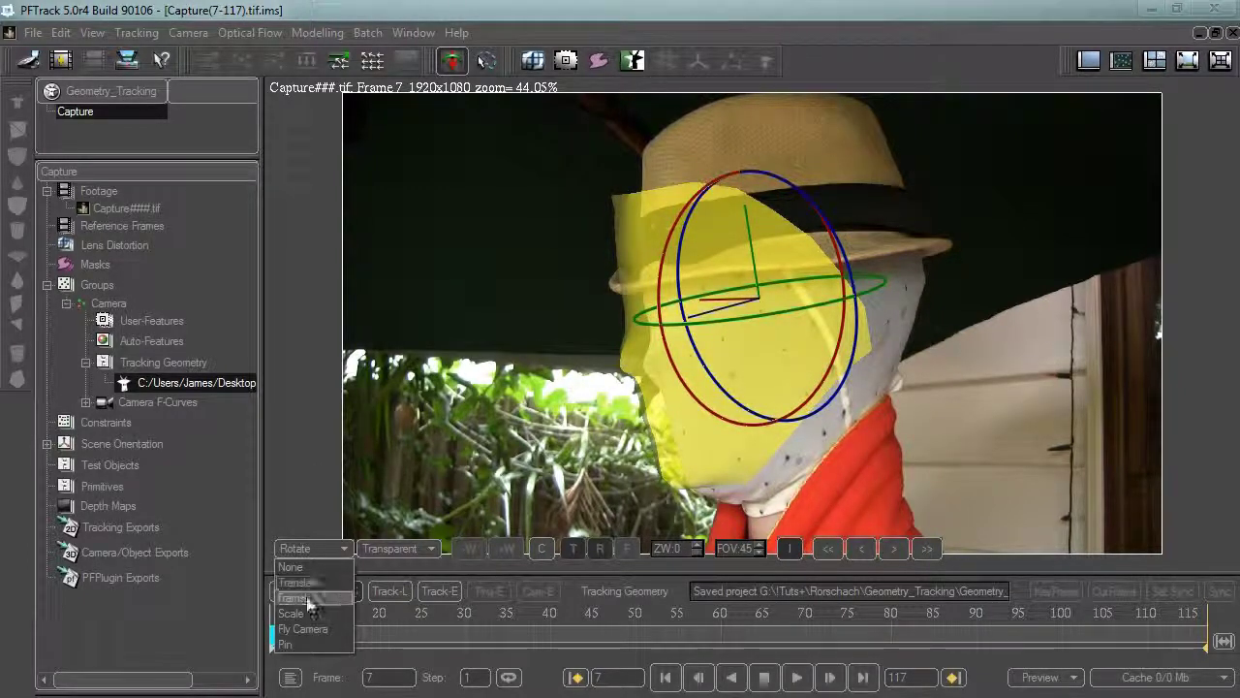
{"action": "left_click", "coordinate": [301, 614]}
{"action": "left_click", "coordinate": [311, 549]}
{"action": "left_click", "coordinate": [300, 570]}
{"action": "left_click_drag", "start_coordinate": [682, 331], "coordinate": [697, 328]}
{"action": "left_click_drag", "start_coordinate": [755, 196], "coordinate": [755, 211]}
{"action": "left_click", "coordinate": [311, 549]}
{"action": "left_click", "coordinate": [301, 613]}
{"action": "mouse_move", "coordinate": [702, 312]}
{"action": "left_mouse_down"}
{"action": "mouse_move", "coordinate": [723, 336]}
{"action": "mouse_move", "coordinate": [690, 316]}
{"action": "mouse_move", "coordinate": [691, 327]}
{"action": "left_mouse_up"}
Fine-tune the tracking geometry's rotation at frame 7 to line its nose and chin up with the face profile
{"action": "left_click", "coordinate": [311, 548]}
{"action": "left_click", "coordinate": [300, 570]}
{"action": "left_click", "coordinate": [311, 548]}
{"action": "left_click", "coordinate": [300, 592]}
{"action": "left_click_drag", "start_coordinate": [803, 200], "coordinate": [808, 195]}
{"action": "left_click_drag", "start_coordinate": [682, 303], "coordinate": [680, 310]}
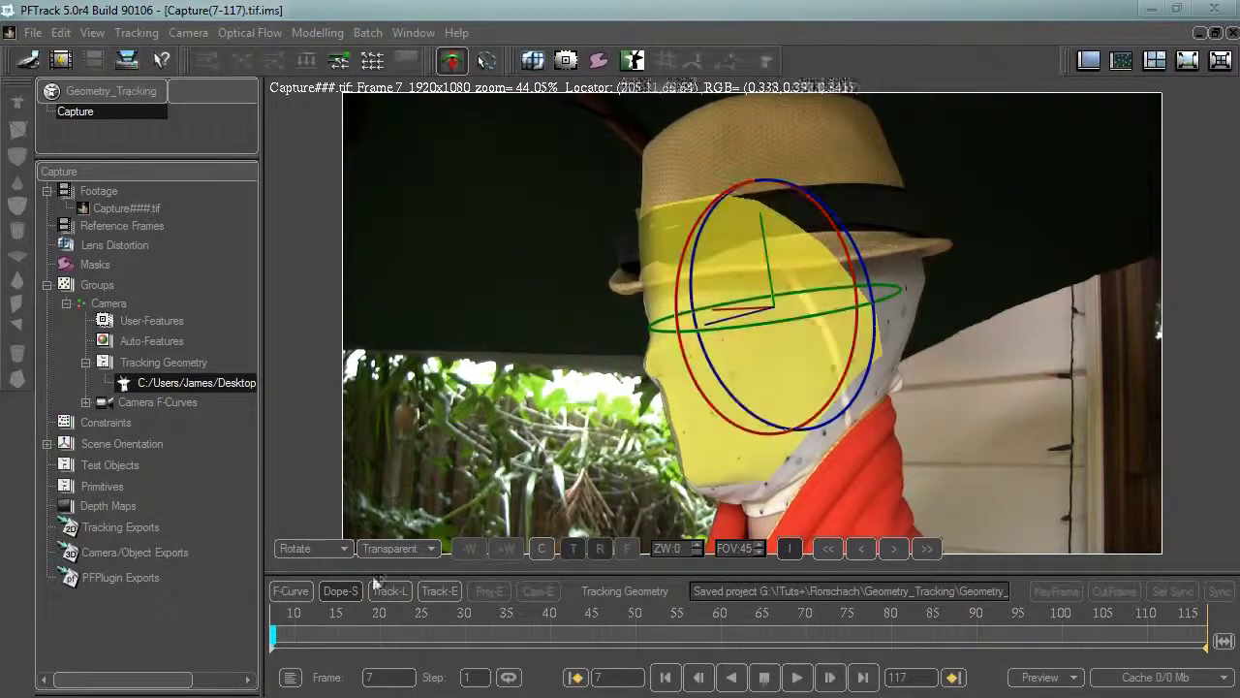
Show the tracking geometry in Weights display and paint lower weights over the forehead area covered by the hat
{"action": "key", "text": "t"}
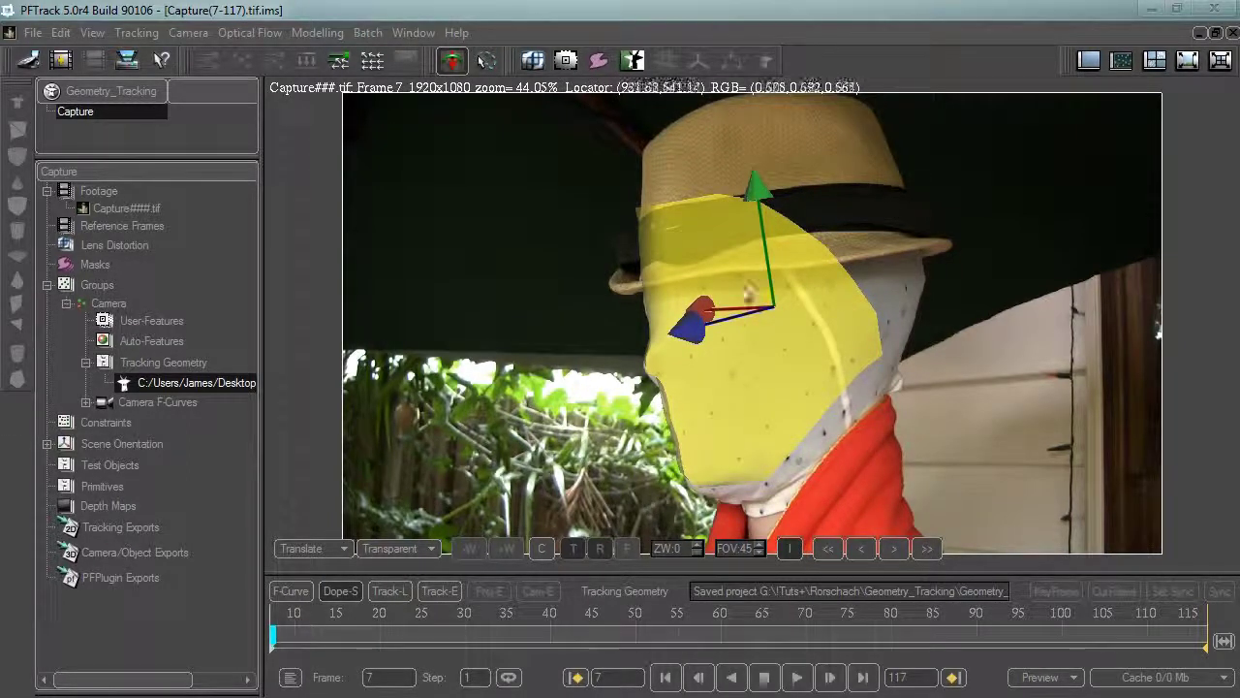
{"action": "left_click", "coordinate": [317, 547]}
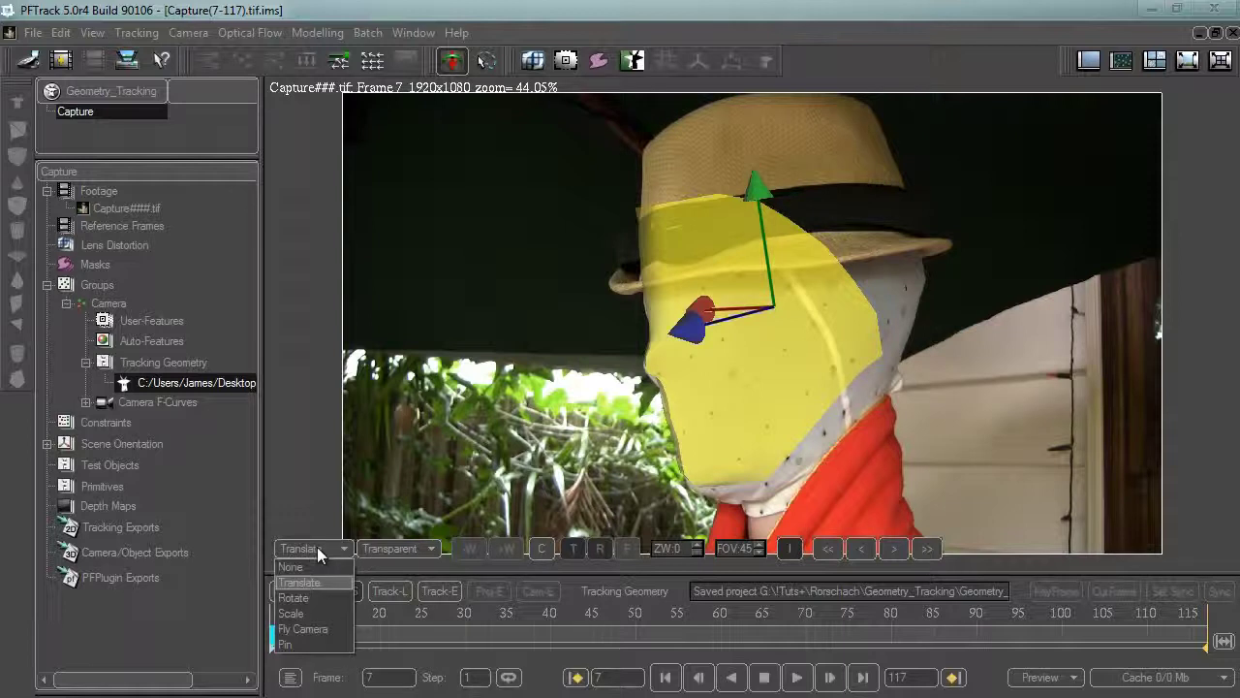
{"action": "left_click", "coordinate": [388, 548]}
{"action": "left_click", "coordinate": [382, 645]}
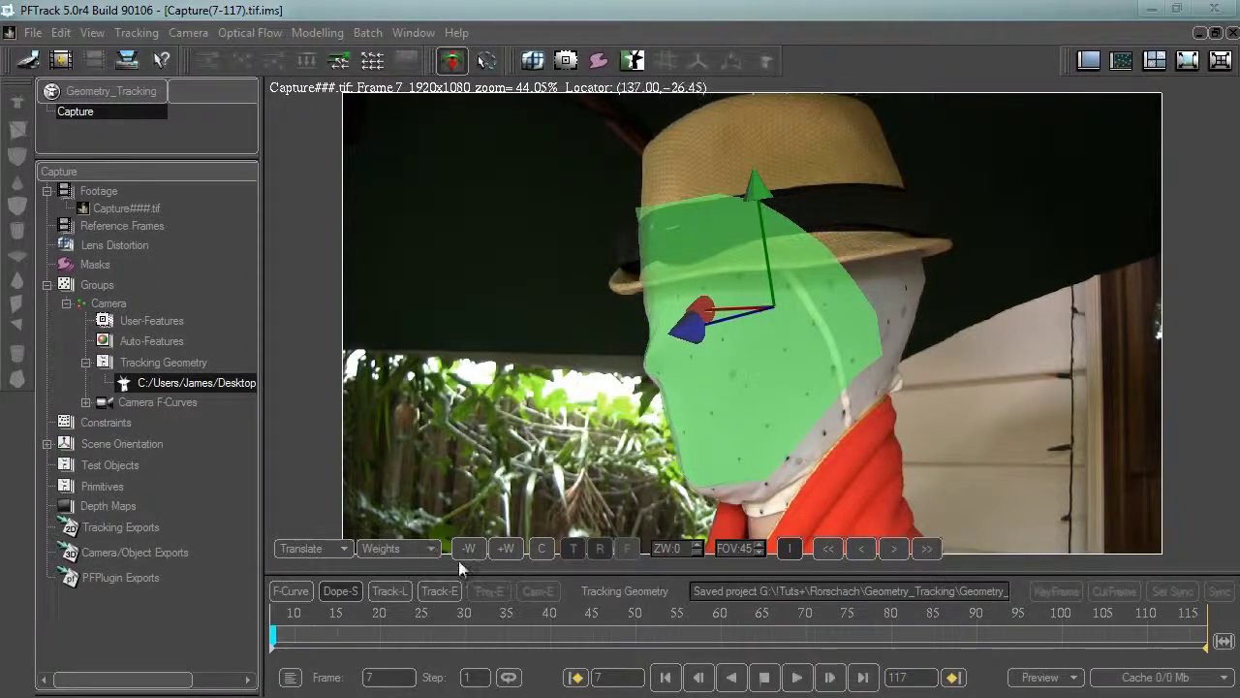
{"action": "mouse_move", "coordinate": [810, 221]}
{"action": "left_mouse_down"}
{"action": "mouse_move", "coordinate": [639, 221]}
{"action": "mouse_move", "coordinate": [804, 219]}
{"action": "mouse_move", "coordinate": [722, 225]}
{"action": "mouse_move", "coordinate": [761, 229]}
{"action": "mouse_move", "coordinate": [643, 231]}
{"action": "mouse_move", "coordinate": [825, 212]}
{"action": "left_mouse_up"}
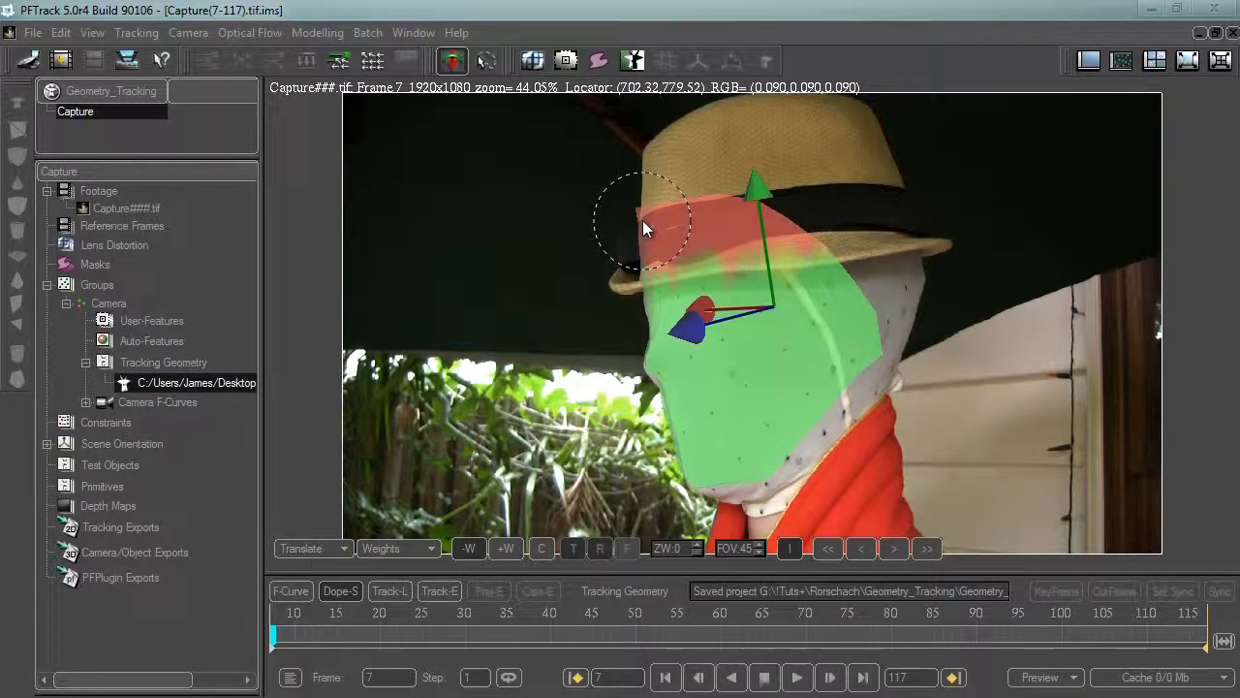
Compare the tracking geometry in Transparent display with its painted Weights display
{"action": "left_click", "coordinate": [394, 547]}
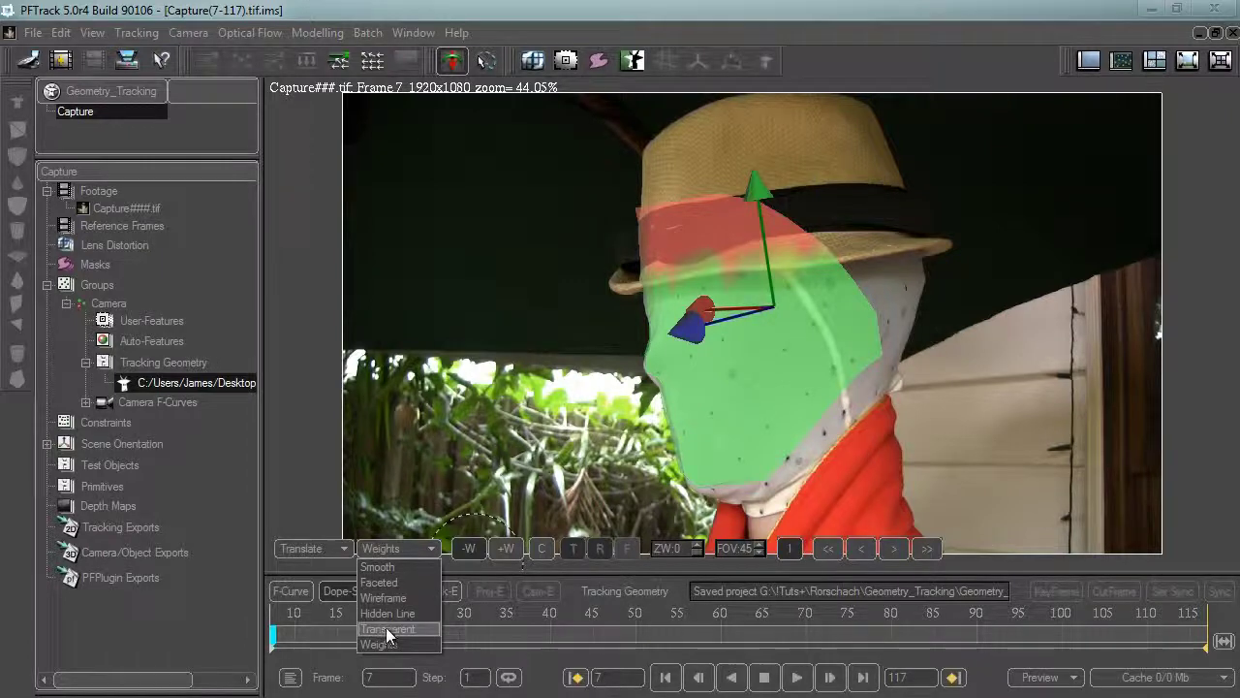
{"action": "left_click", "coordinate": [386, 629]}
{"action": "left_click", "coordinate": [383, 548]}
{"action": "left_click", "coordinate": [378, 644]}
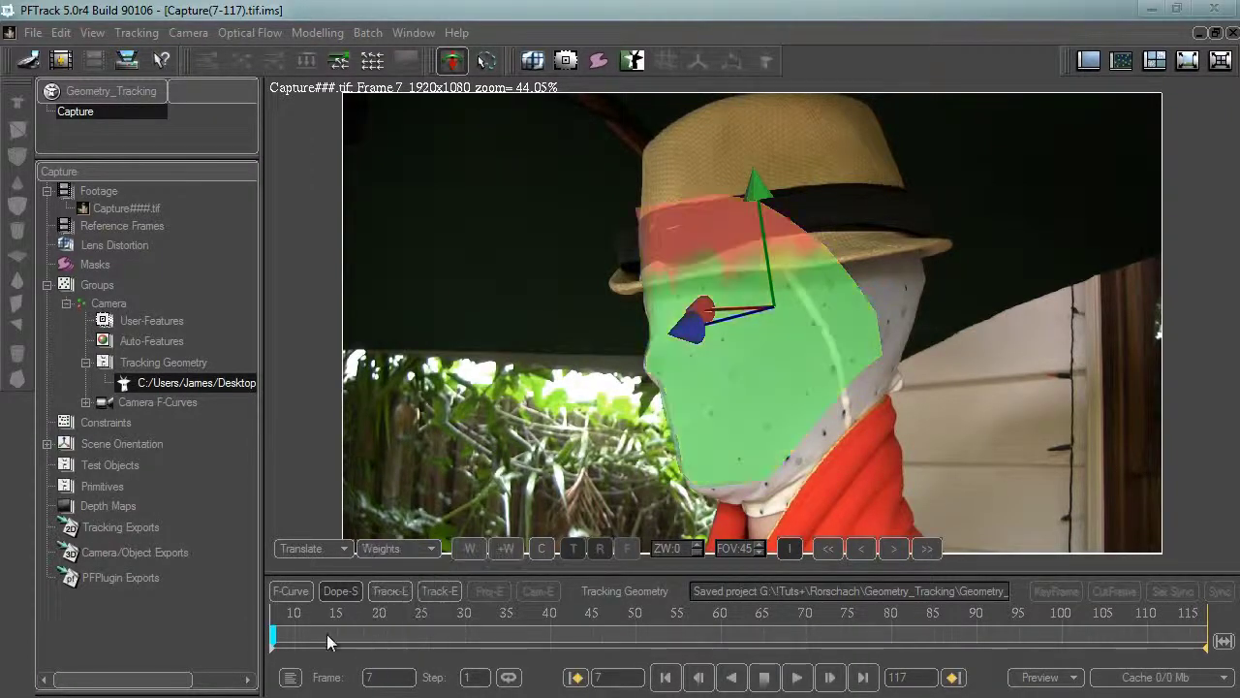
Turn the tracking geometry towards the camera at frame 30 and paint lower weights over the far side of the forehead under the hat
{"action": "left_click_drag", "start_coordinate": [277, 658], "coordinate": [471, 662]}
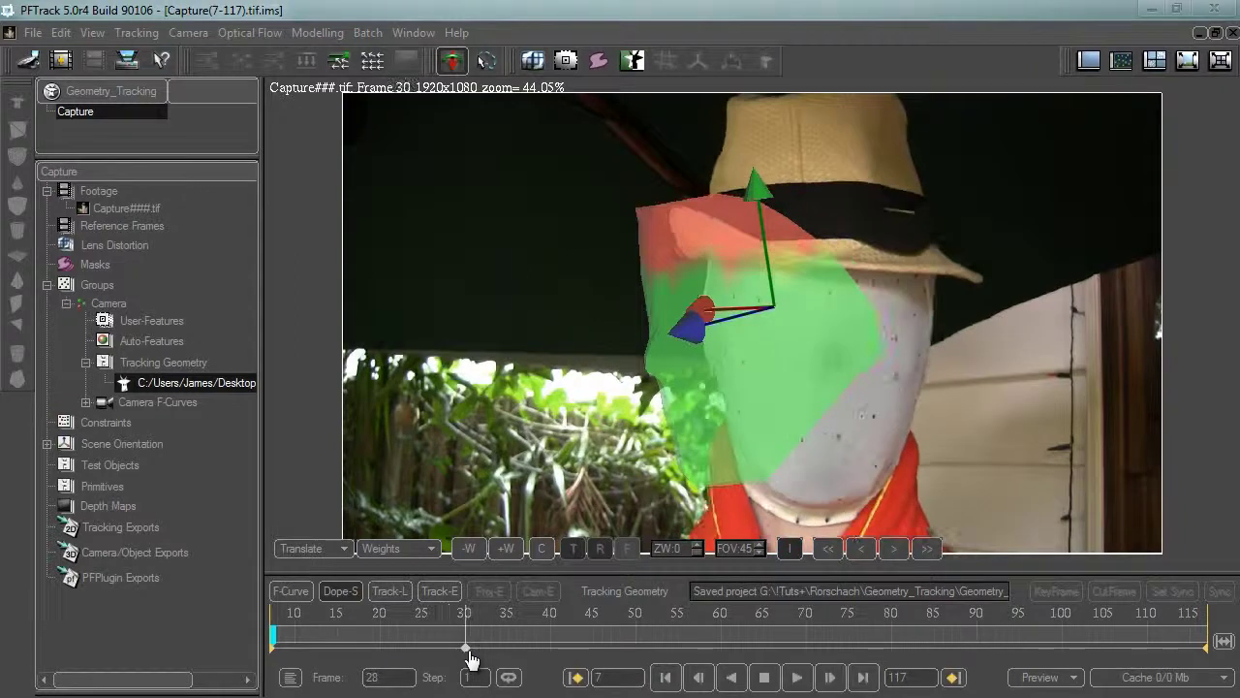
{"action": "left_click", "coordinate": [398, 548]}
{"action": "left_click", "coordinate": [312, 548]}
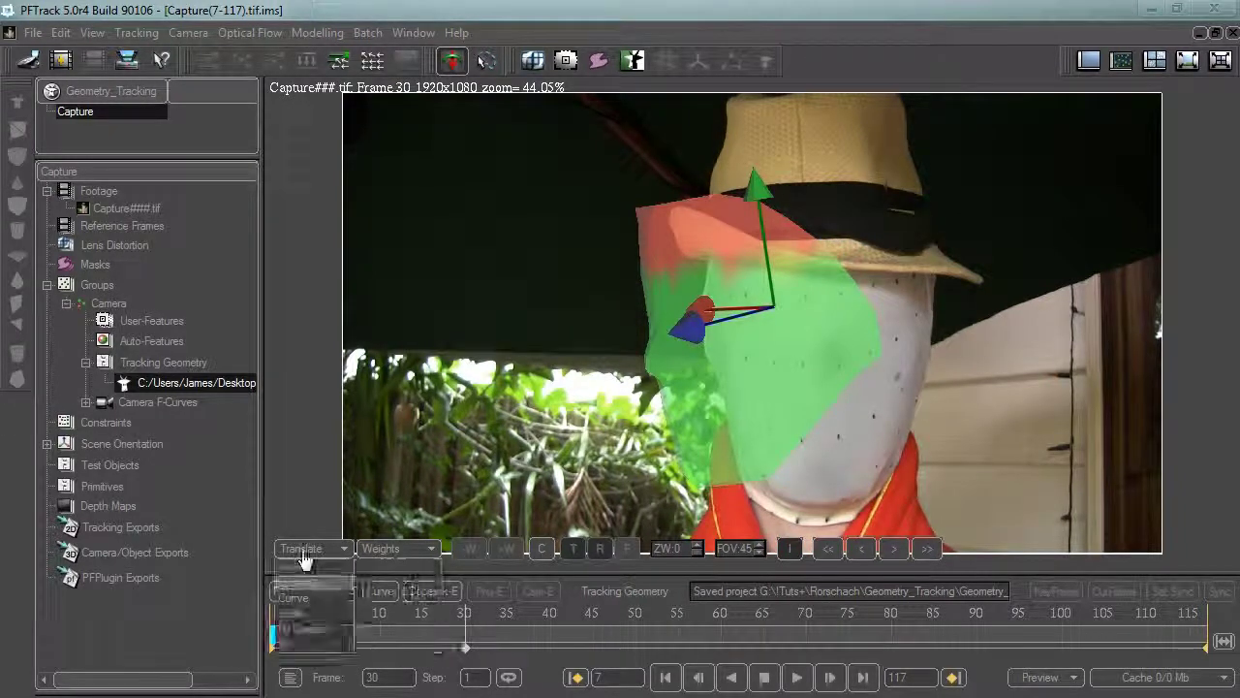
{"action": "left_click", "coordinate": [293, 598]}
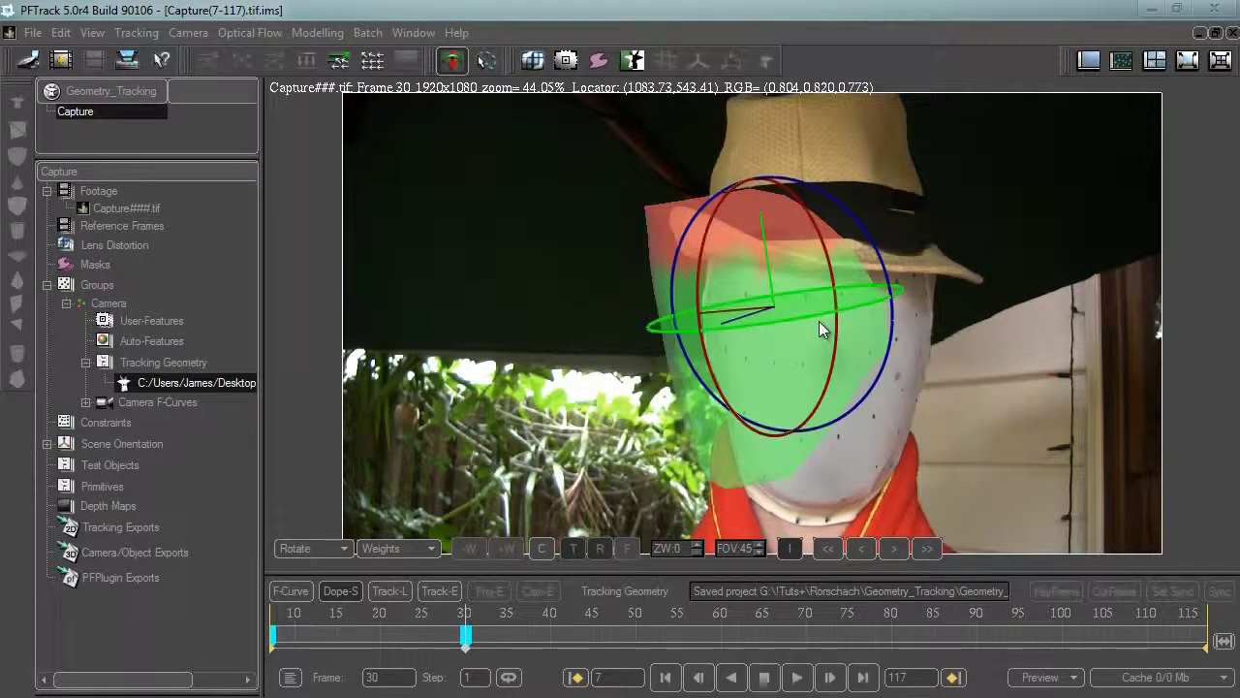
{"action": "left_click_drag", "start_coordinate": [898, 330], "coordinate": [819, 334]}
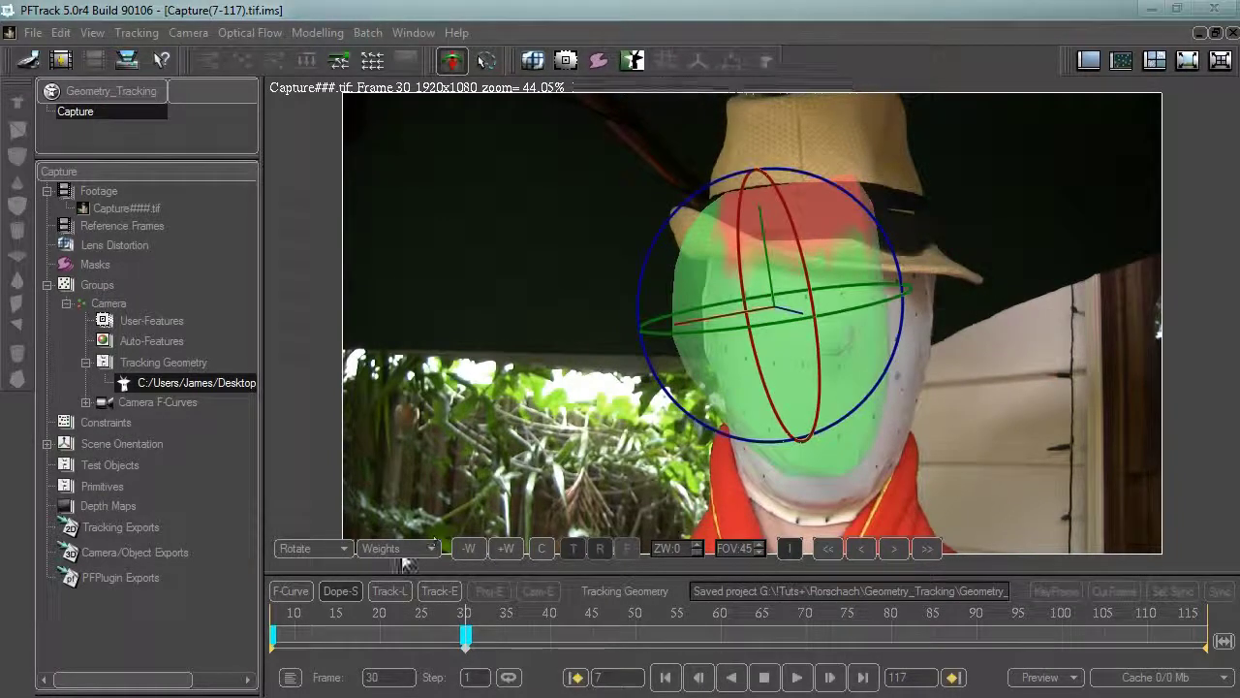
{"action": "left_click", "coordinate": [474, 555]}
{"action": "mouse_move", "coordinate": [731, 226]}
{"action": "left_mouse_down"}
{"action": "mouse_move", "coordinate": [649, 236]}
{"action": "mouse_move", "coordinate": [729, 236]}
{"action": "left_mouse_up"}
Return to frame 7 and delete the tracking geometry's keyframe at frame 30
{"action": "left_click_drag", "start_coordinate": [487, 641], "coordinate": [243, 659]}
{"action": "key", "text": "Delete"}
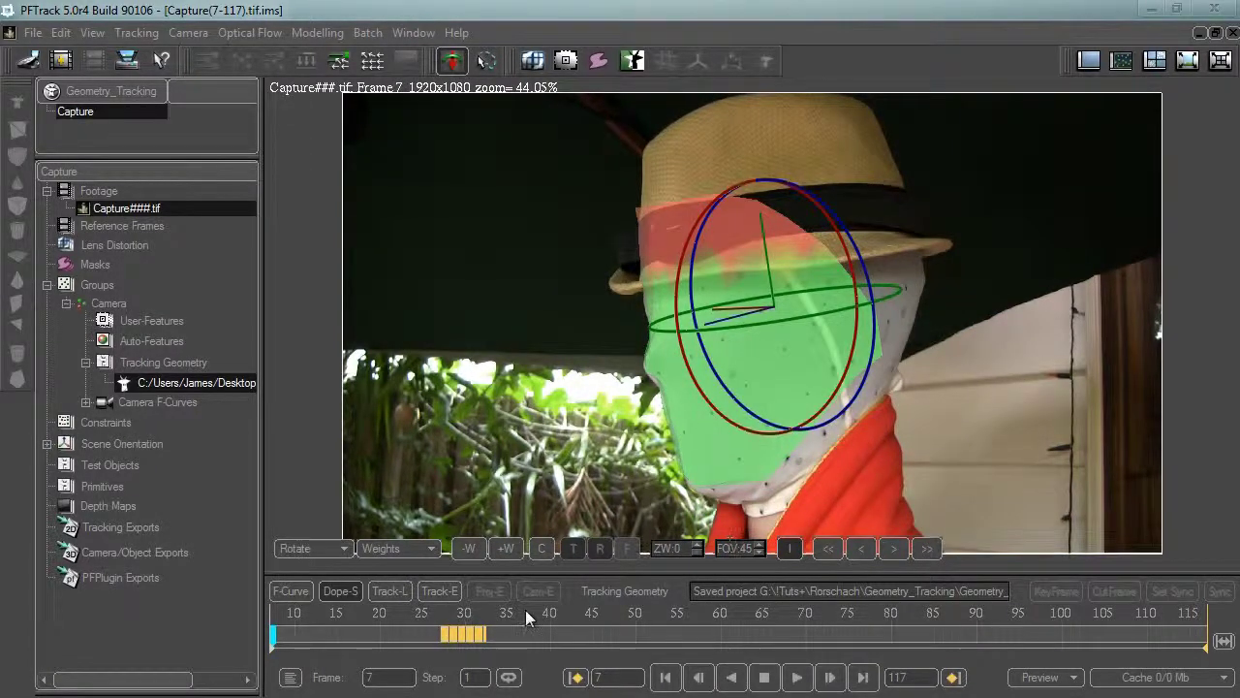
{"action": "key", "text": "Delete"}
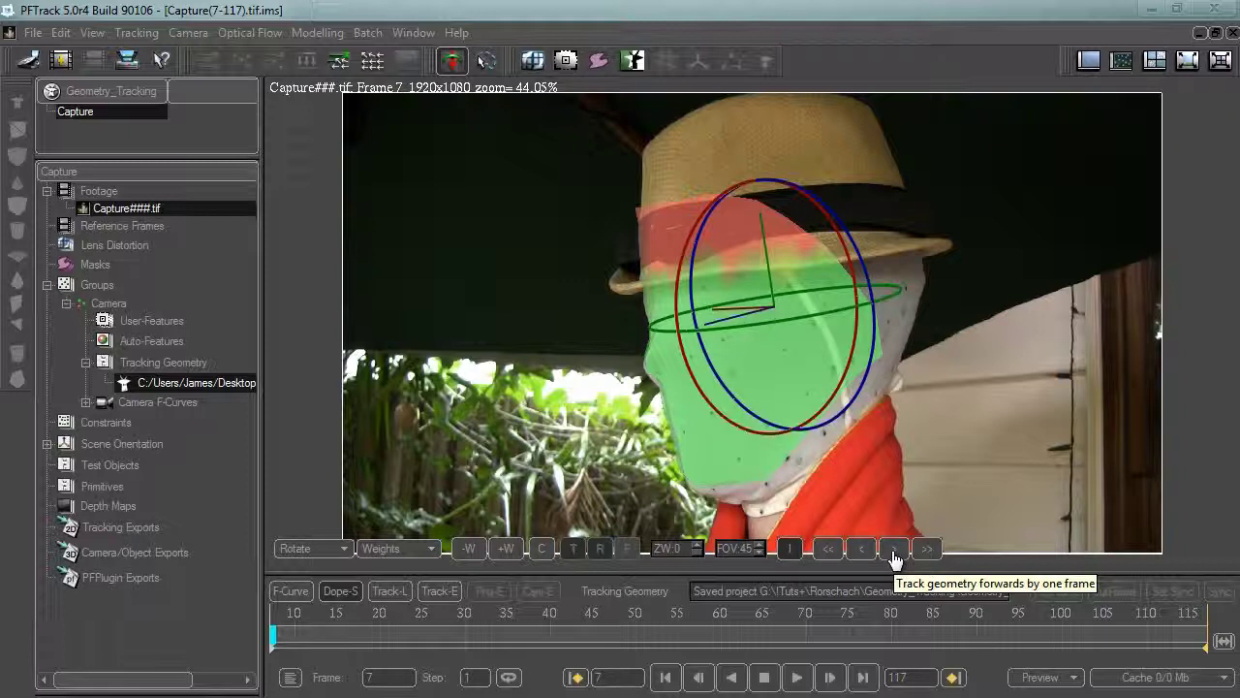
Track the geometry forwards one frame at a time from frame 7 to frame 14
{"action": "left_click", "coordinate": [893, 550]}
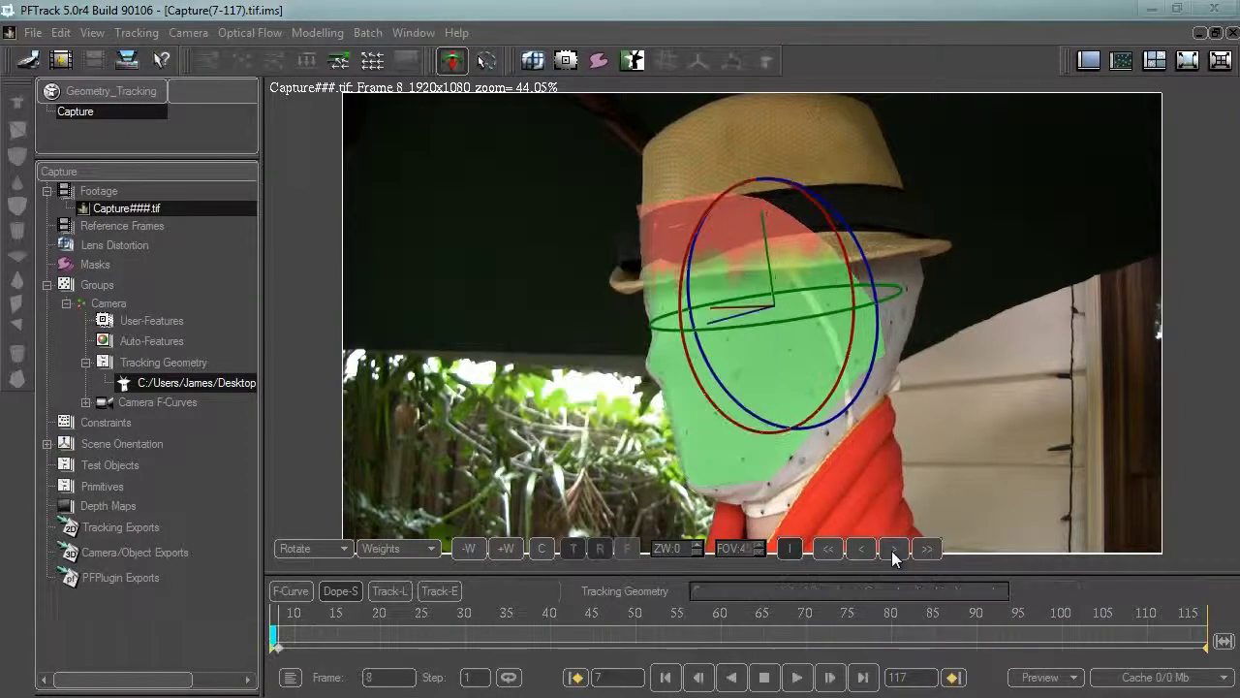
{"action": "left_click", "coordinate": [894, 549]}
{"action": "left_click", "coordinate": [893, 551]}
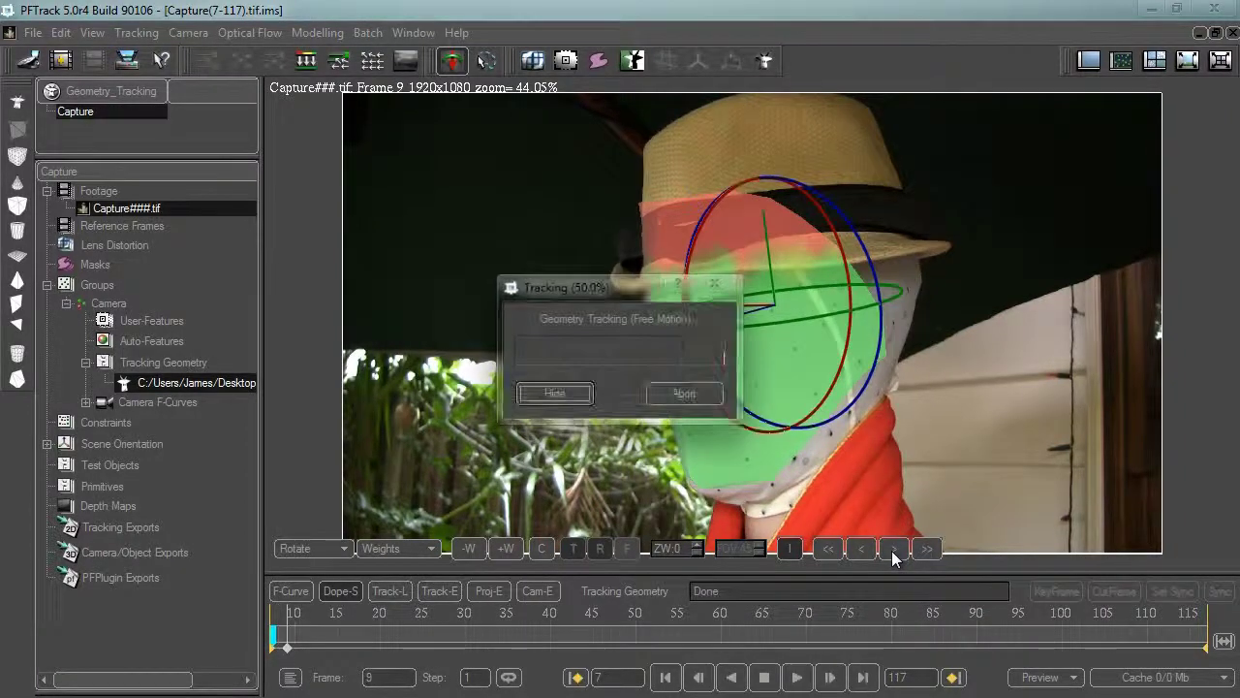
{"action": "left_click", "coordinate": [894, 549]}
{"action": "left_click", "coordinate": [893, 550]}
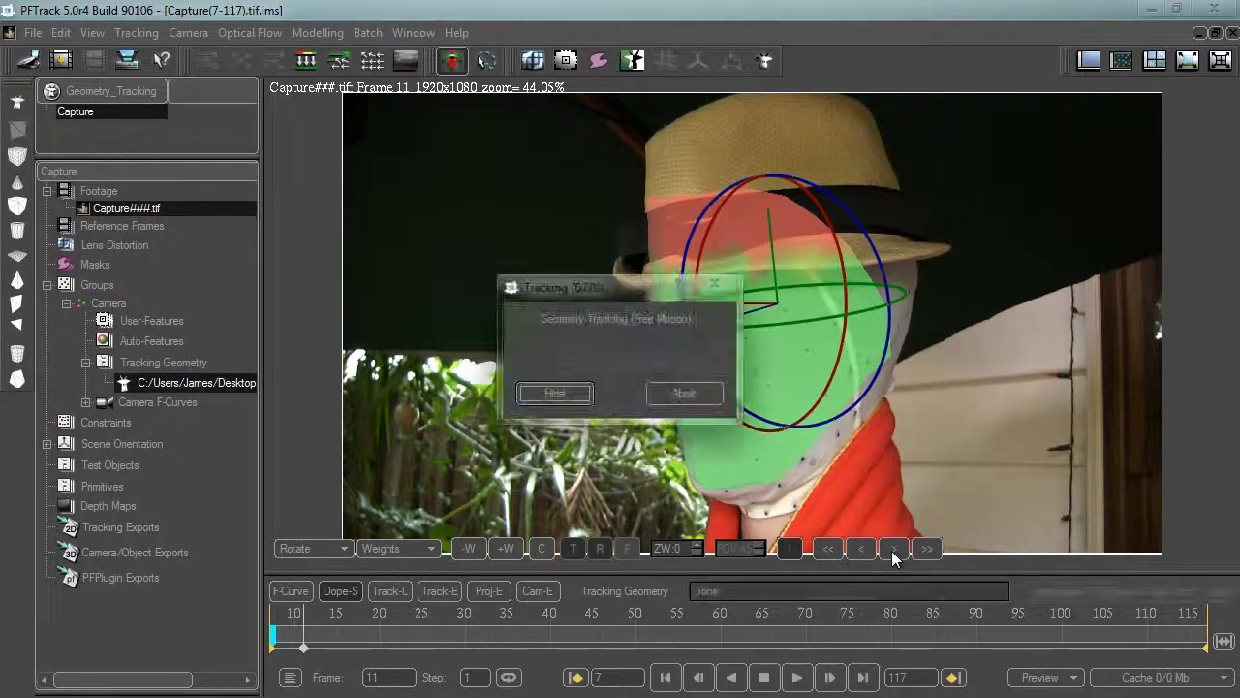
{"action": "left_click", "coordinate": [894, 550]}
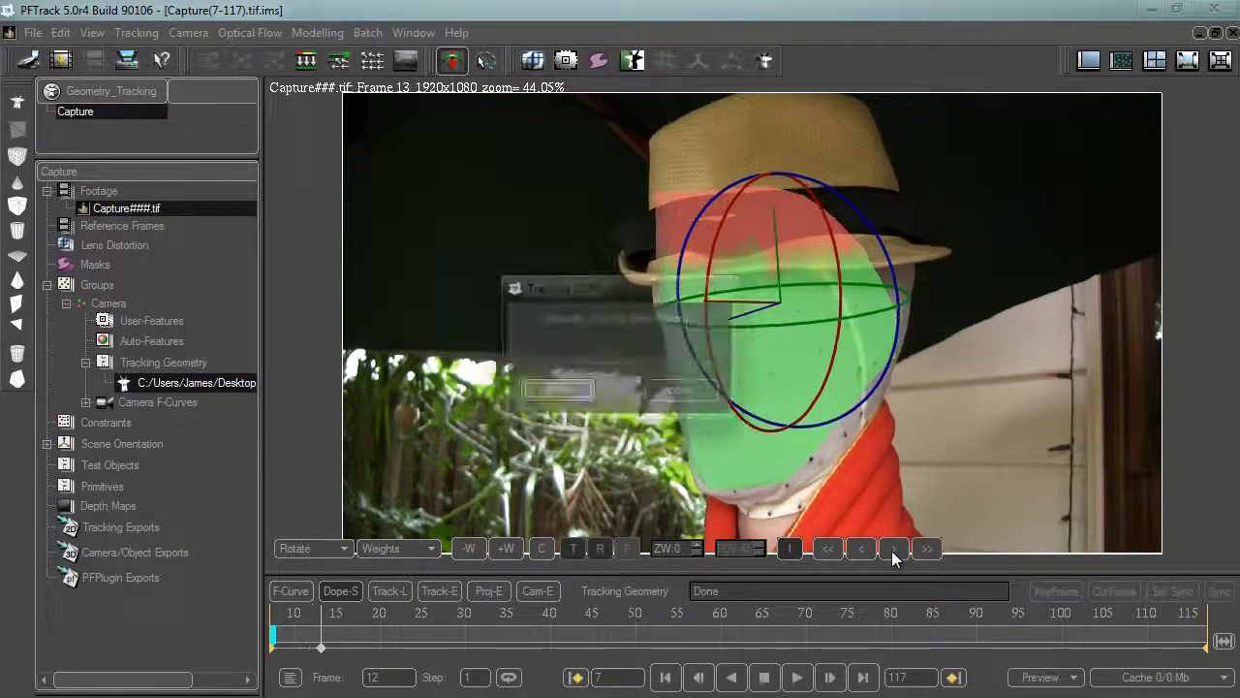
Show the tracking geometry in Transparent display and continue tracking it forwards to frame 20
{"action": "left_click", "coordinate": [397, 548]}
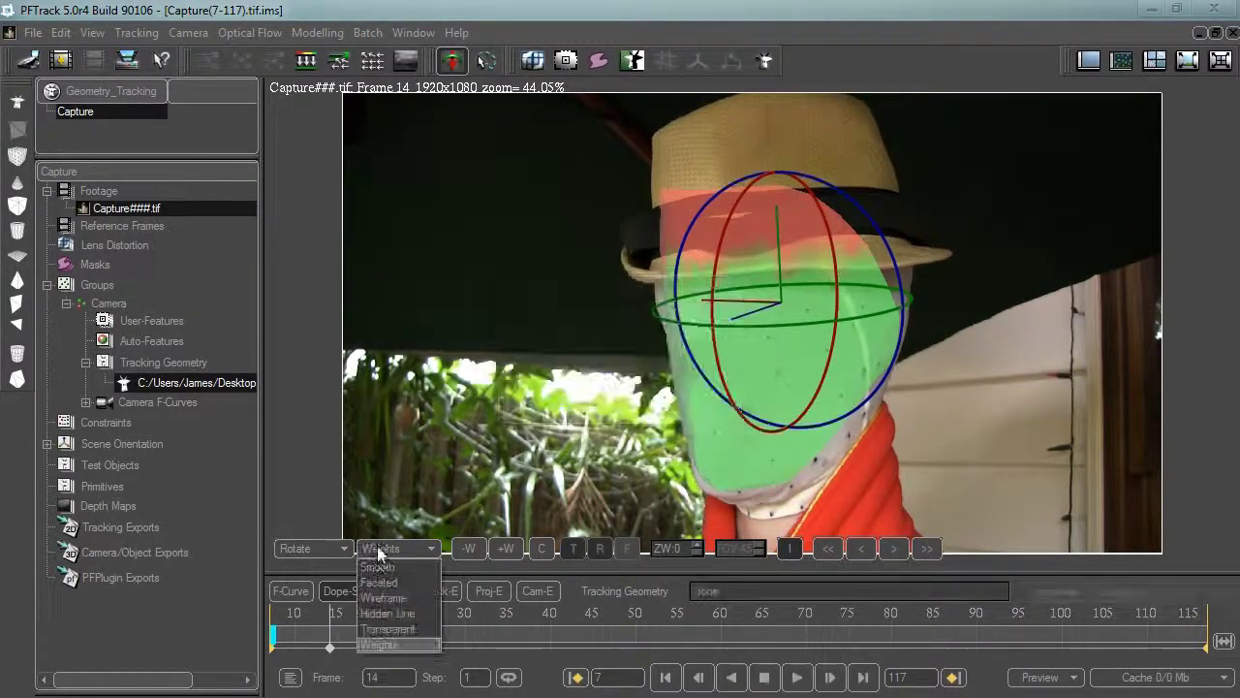
{"action": "left_click", "coordinate": [375, 627]}
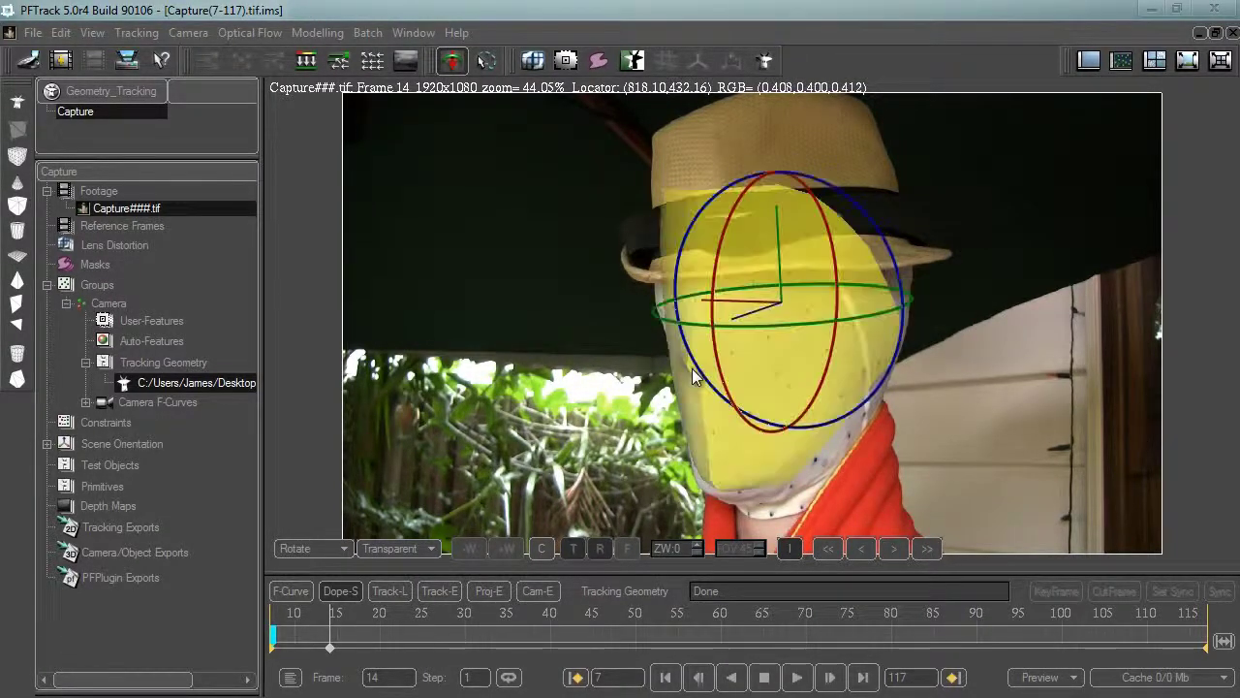
{"action": "left_click", "coordinate": [893, 548]}
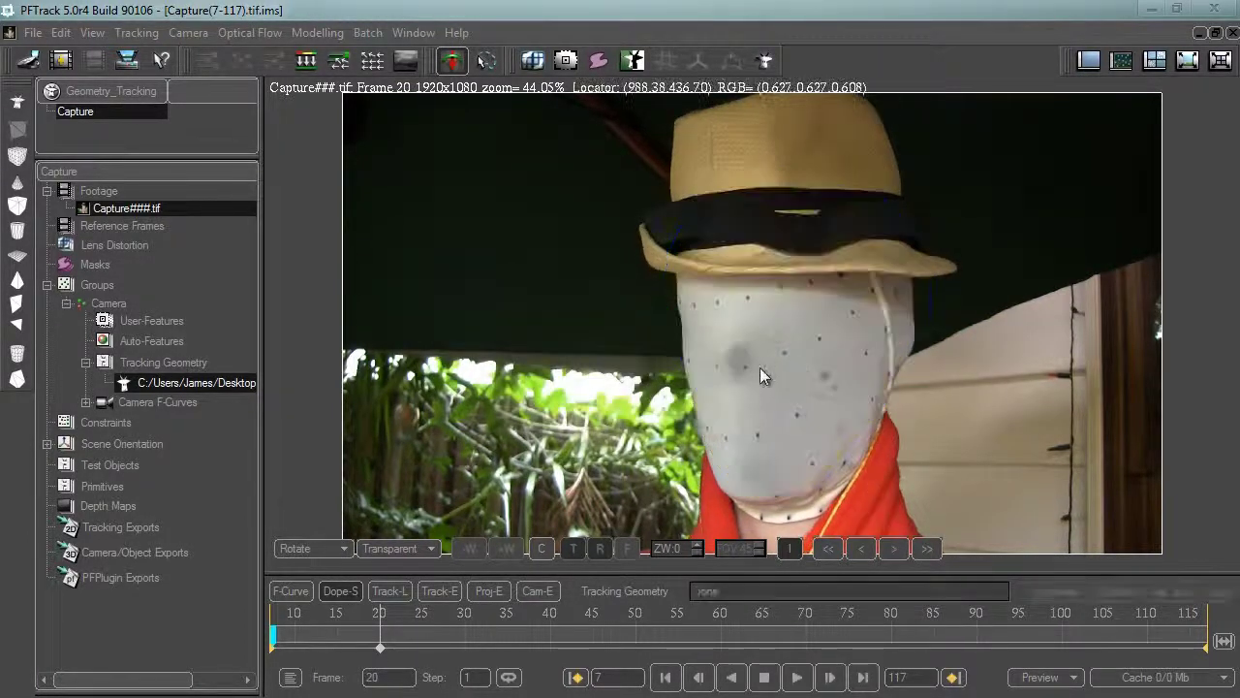
Rotate the tracking geometry upright at frame 20 and move it down and sideways over the actor's face
{"action": "left_click_drag", "start_coordinate": [853, 181], "coordinate": [849, 181]}
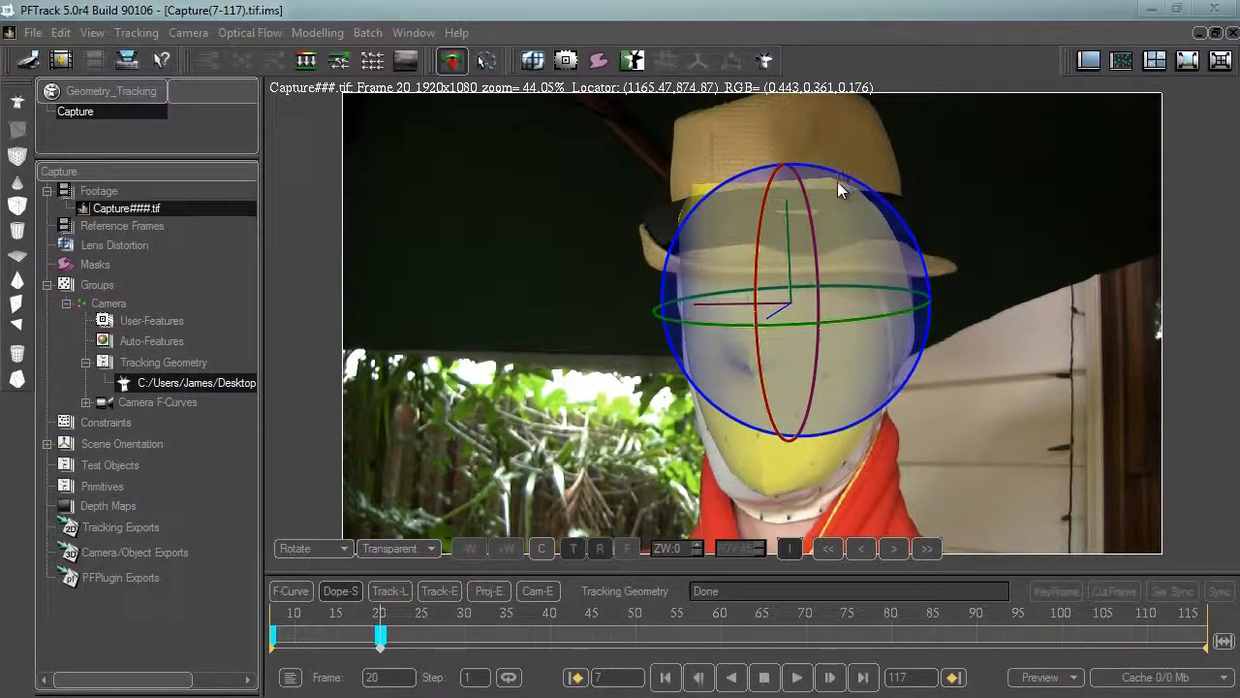
{"action": "left_click_drag", "start_coordinate": [763, 242], "coordinate": [758, 210]}
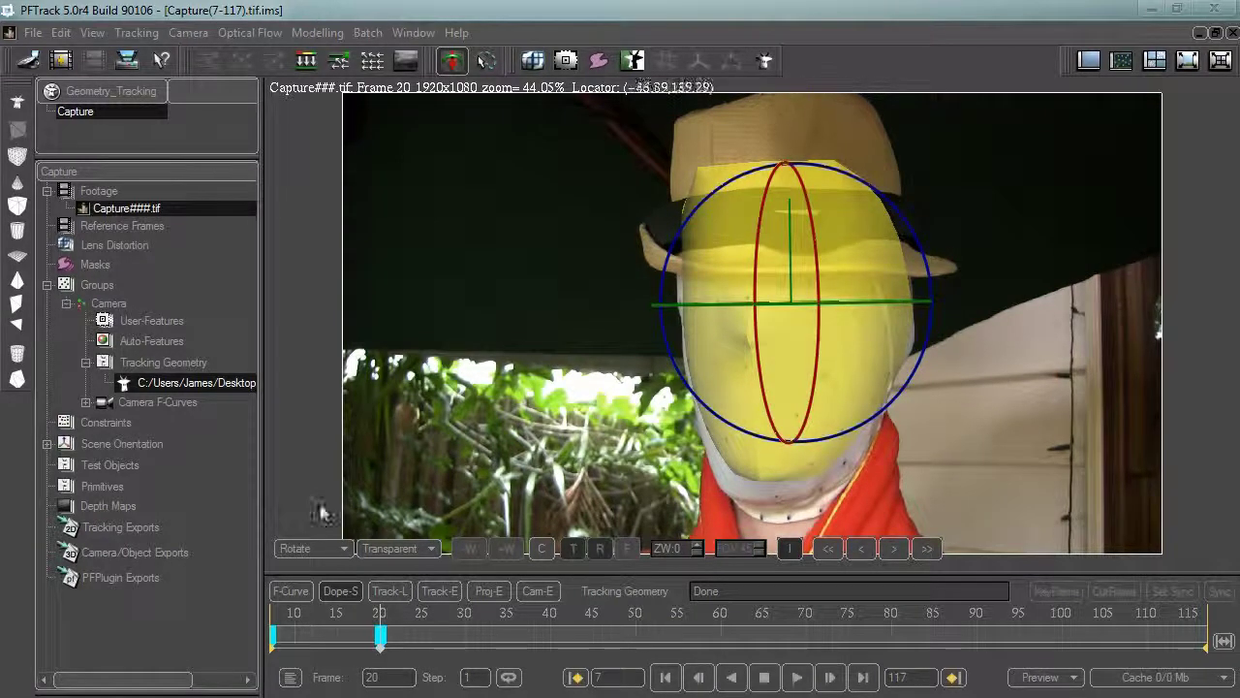
{"action": "left_click", "coordinate": [312, 549]}
{"action": "left_click", "coordinate": [310, 581]}
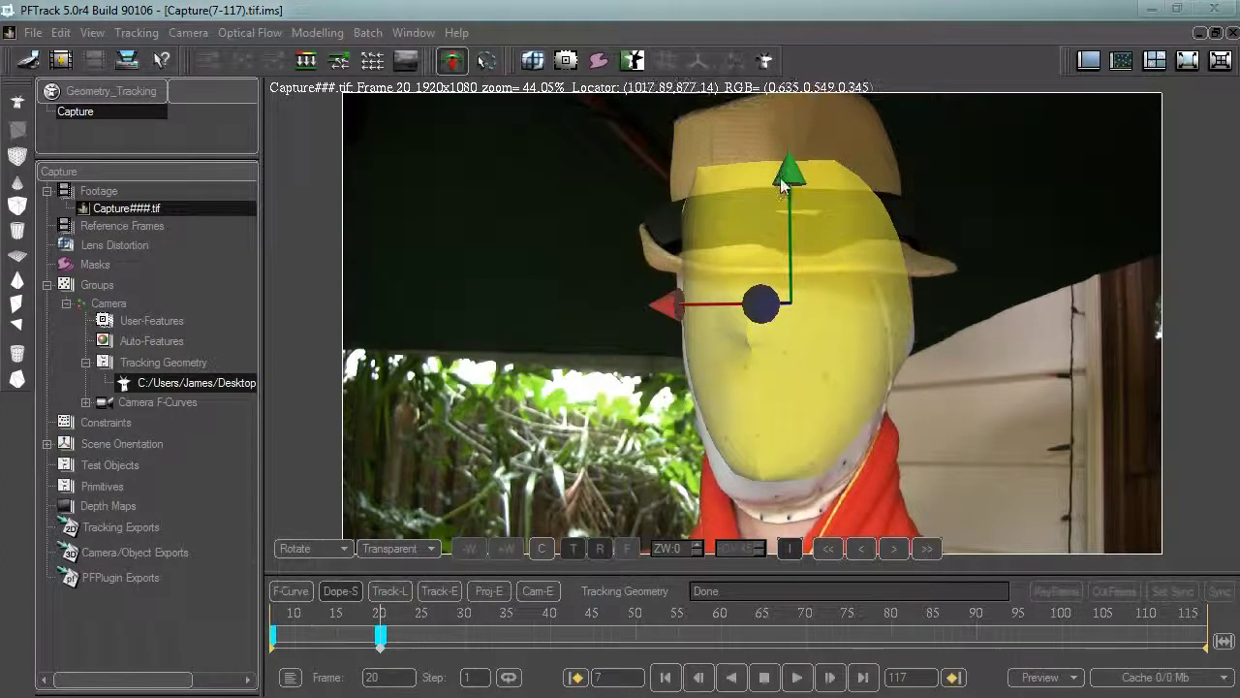
{"action": "middle_click_drag", "start_coordinate": [784, 180], "coordinate": [782, 175]}
{"action": "left_click_drag", "start_coordinate": [786, 183], "coordinate": [786, 204]}
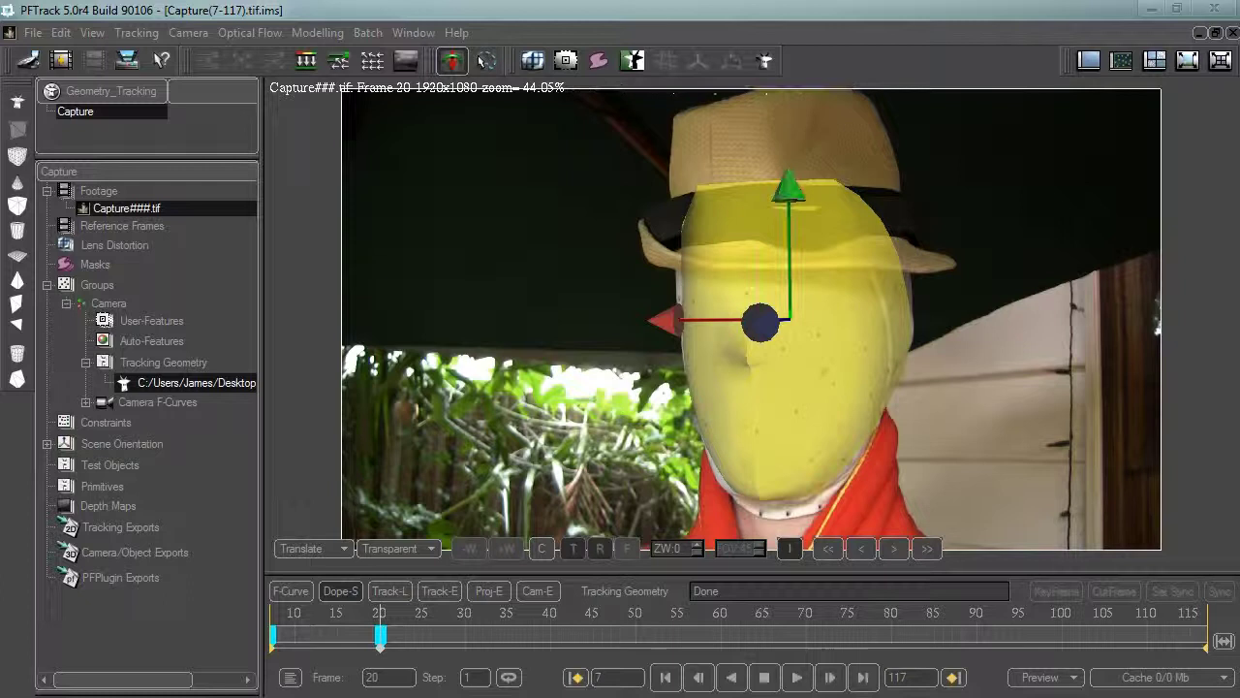
{"action": "left_click_drag", "start_coordinate": [674, 322], "coordinate": [666, 323]}
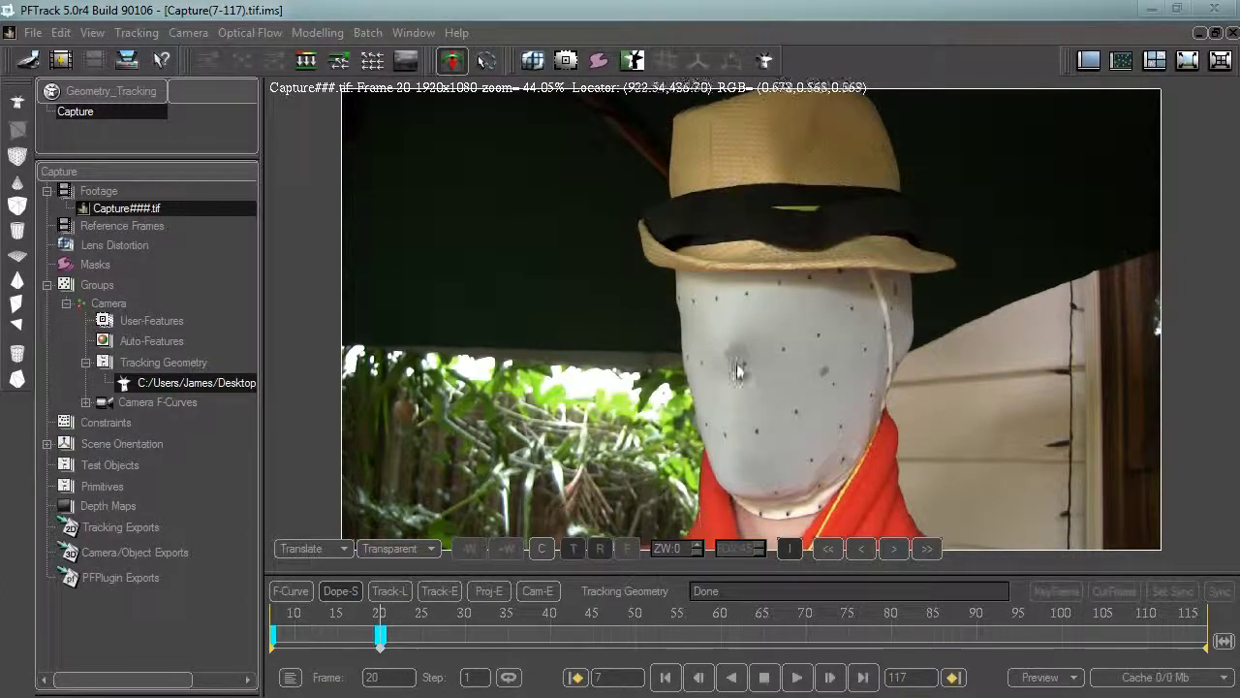
Turn the tracking geometry at frame 20 to line its nose up with the nose on the masked face
{"action": "left_click", "coordinate": [334, 553]}
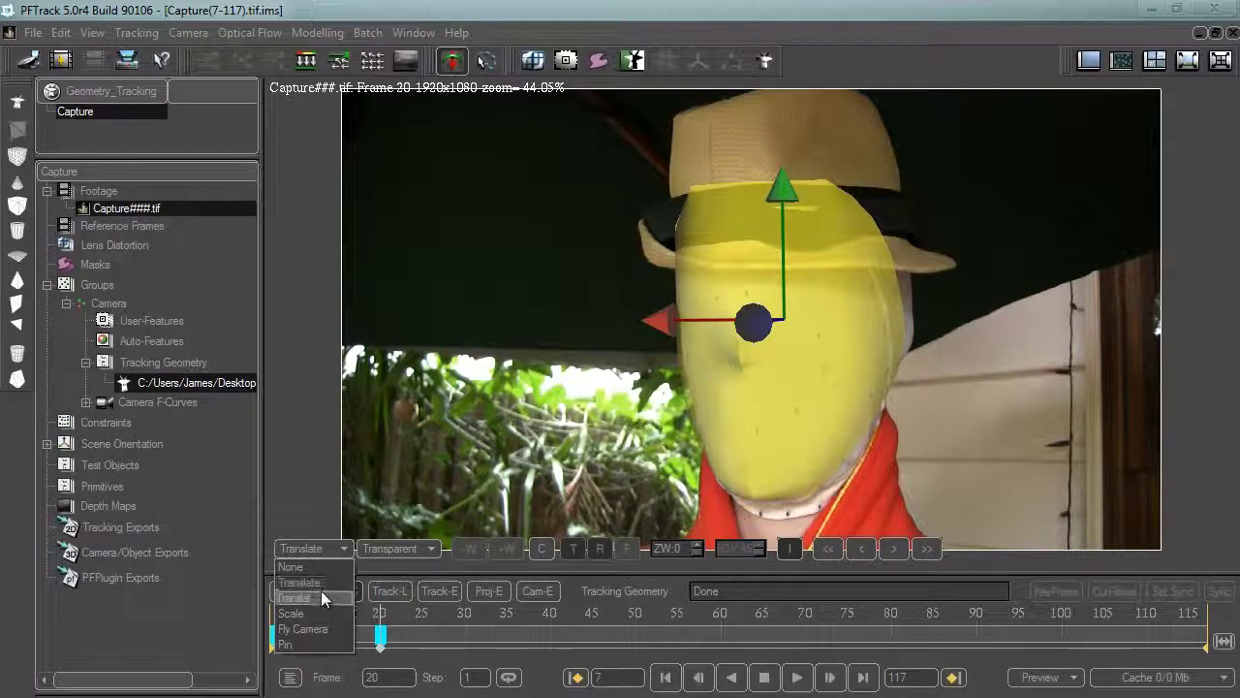
{"action": "left_click", "coordinate": [322, 601]}
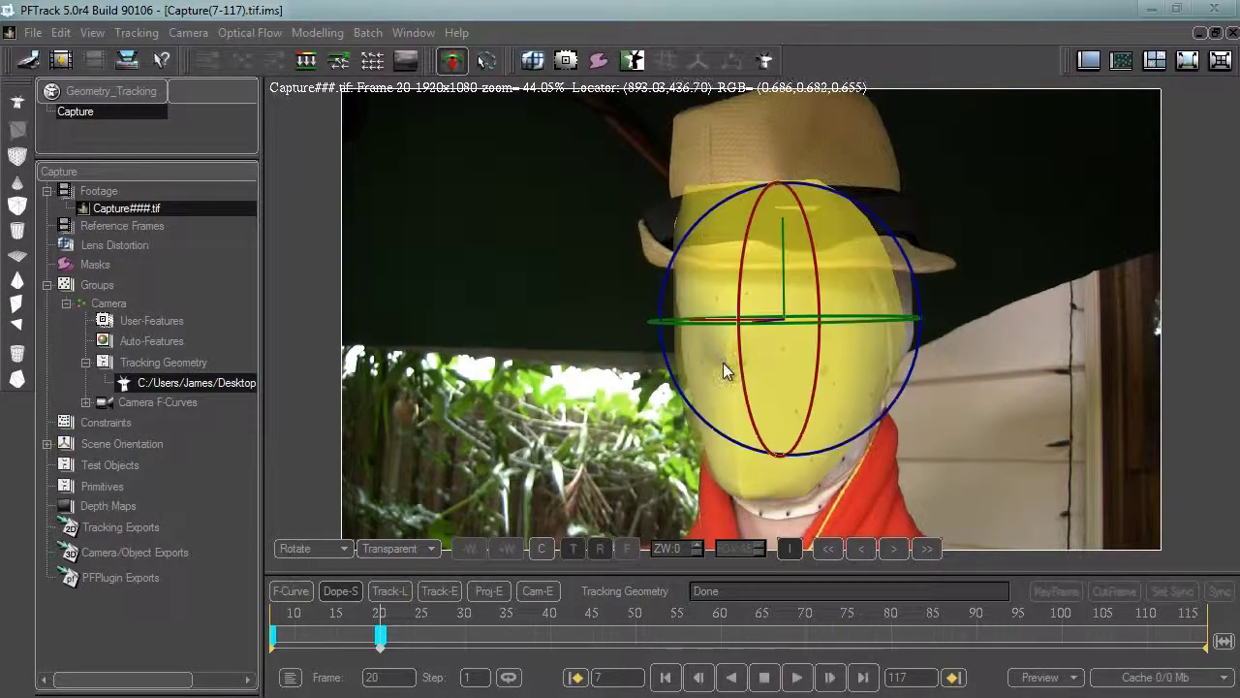
{"action": "left_click", "coordinate": [341, 548]}
{"action": "left_click", "coordinate": [318, 579]}
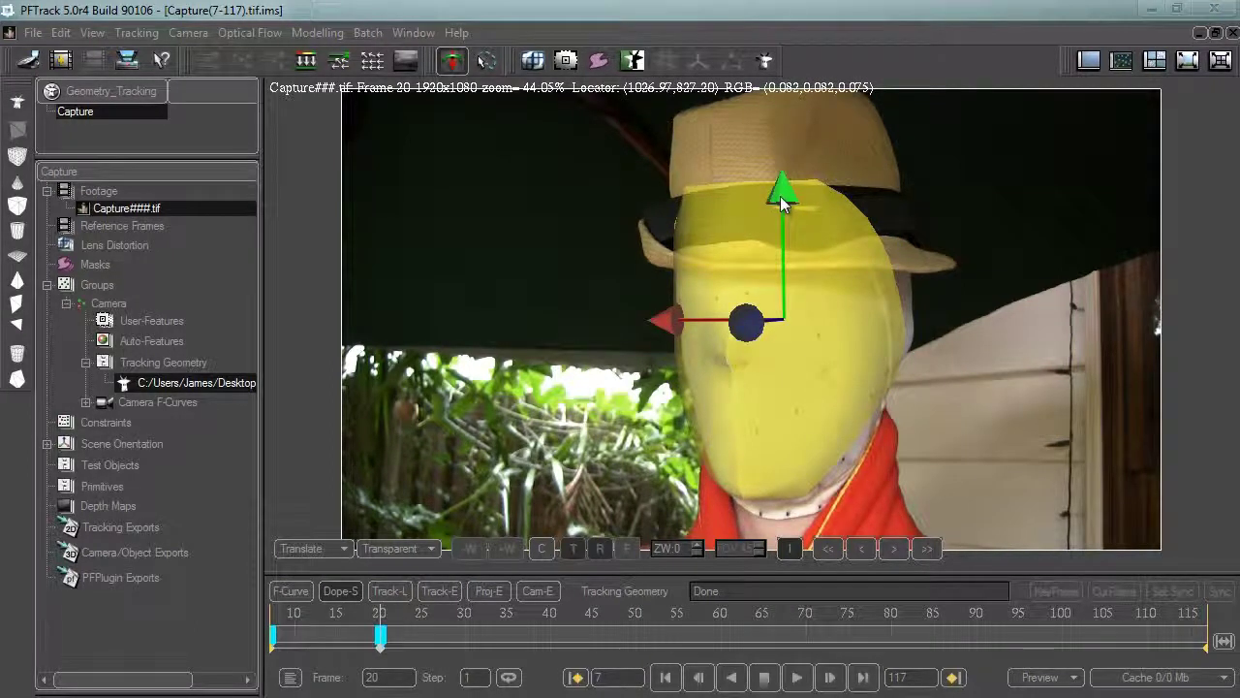
{"action": "left_click", "coordinate": [327, 548]}
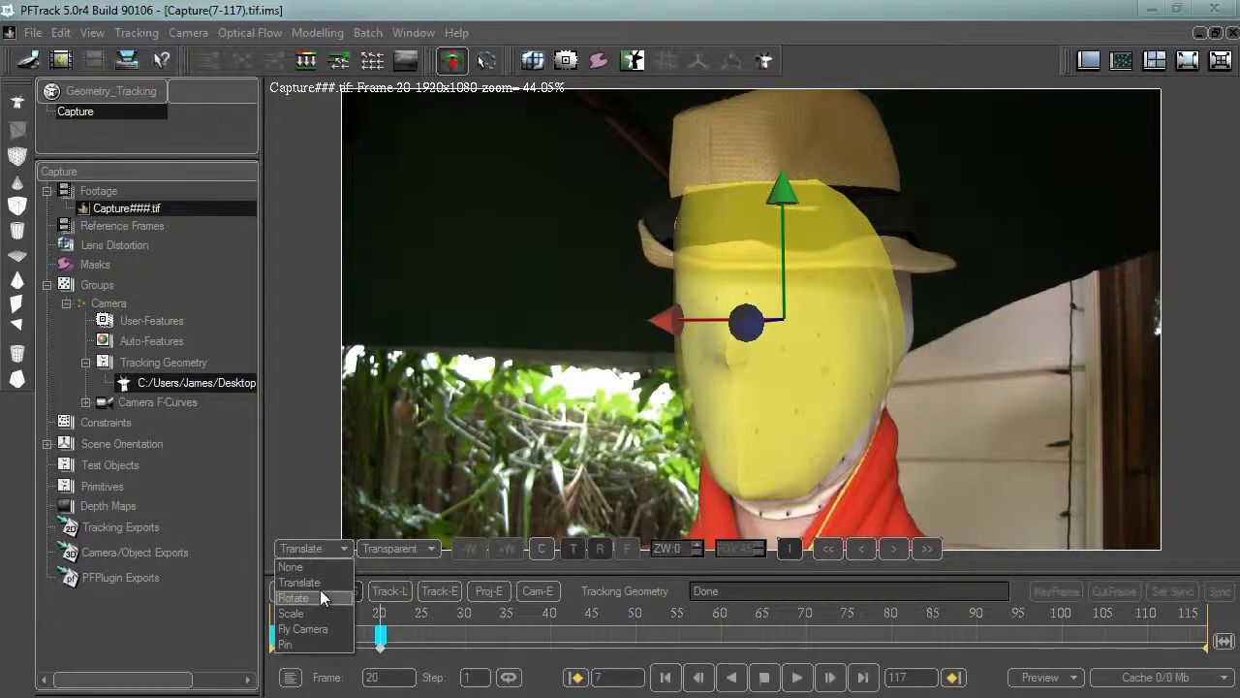
{"action": "left_click", "coordinate": [320, 591]}
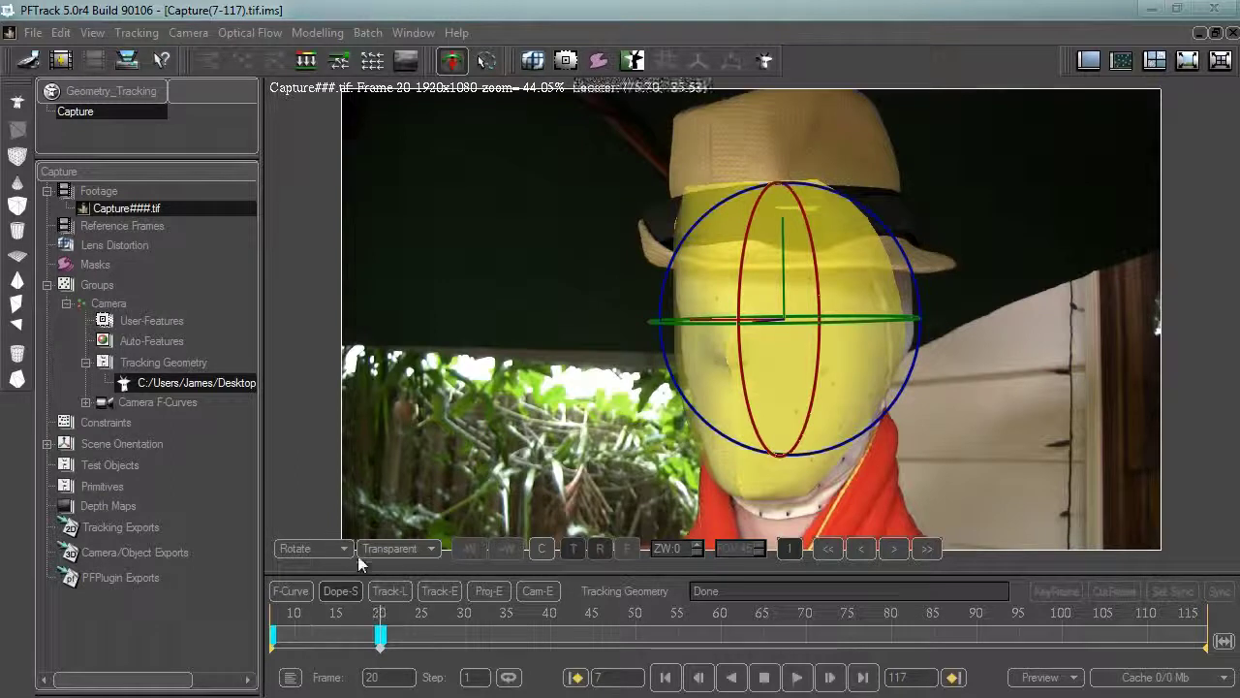
Tilt the tracking geometry slightly at frame 20 and nudge its position to match the outline of the face
{"action": "left_click", "coordinate": [310, 549]}
{"action": "left_click", "coordinate": [292, 566]}
{"action": "left_click", "coordinate": [308, 548]}
{"action": "left_click", "coordinate": [291, 598]}
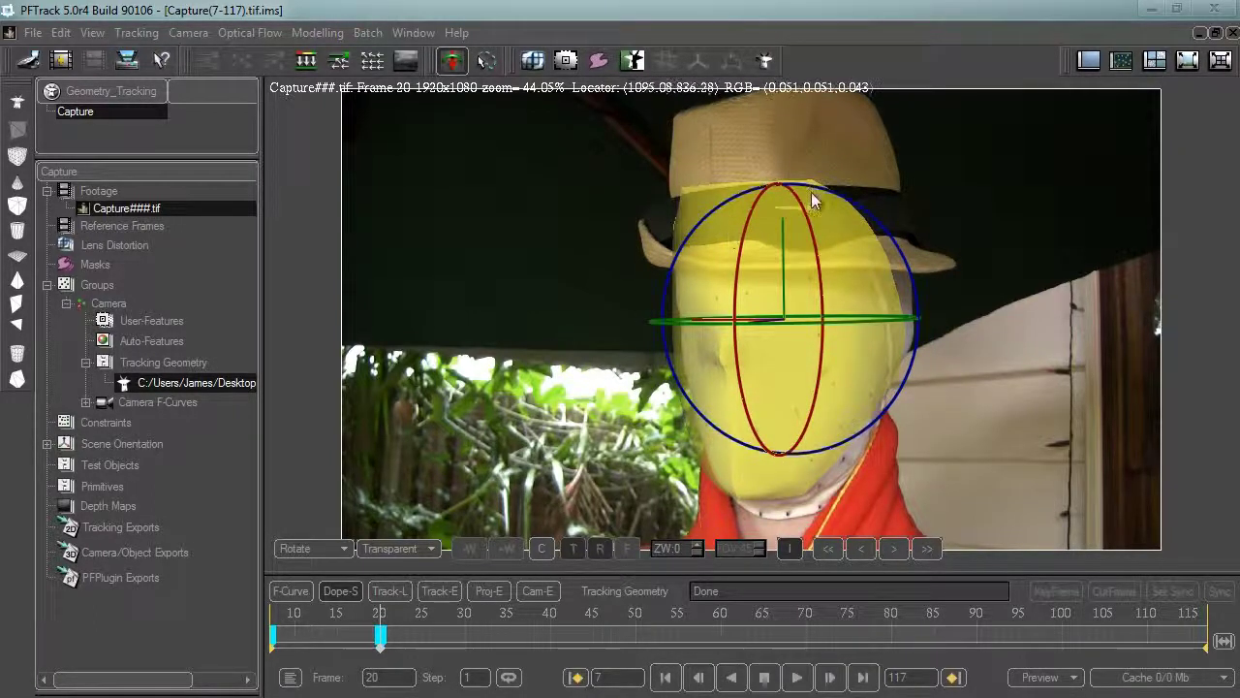
{"action": "left_click_drag", "start_coordinate": [827, 188], "coordinate": [822, 188]}
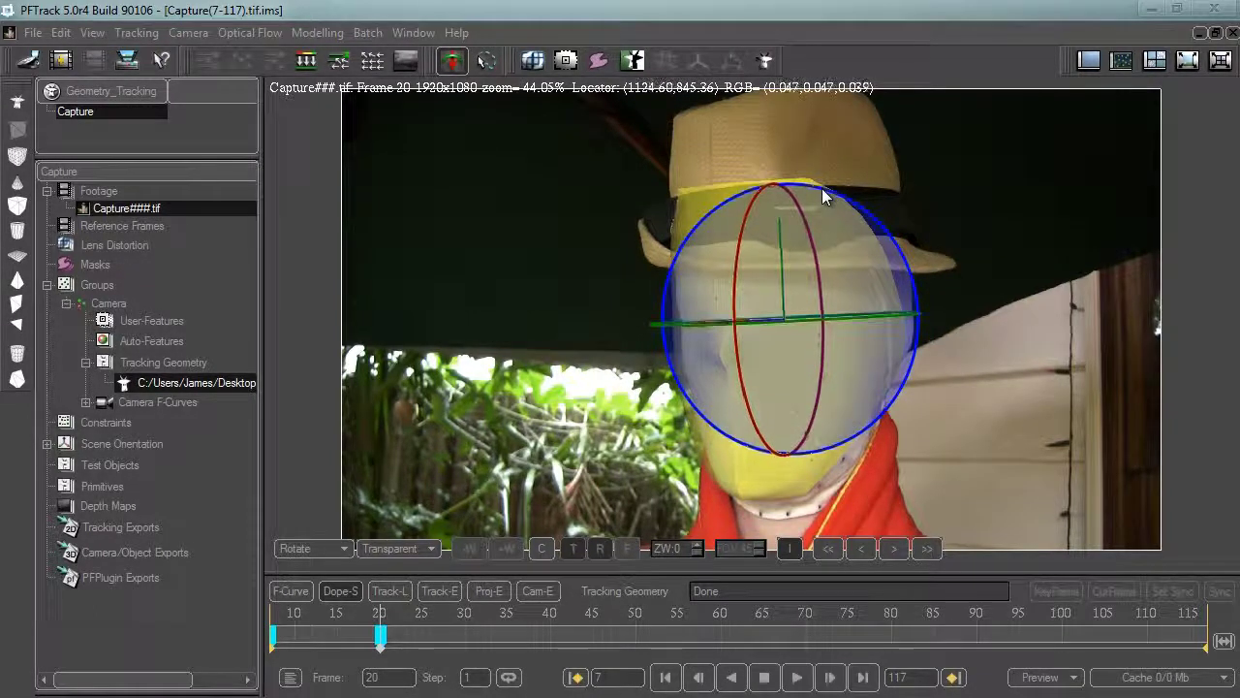
{"action": "left_click", "coordinate": [309, 547]}
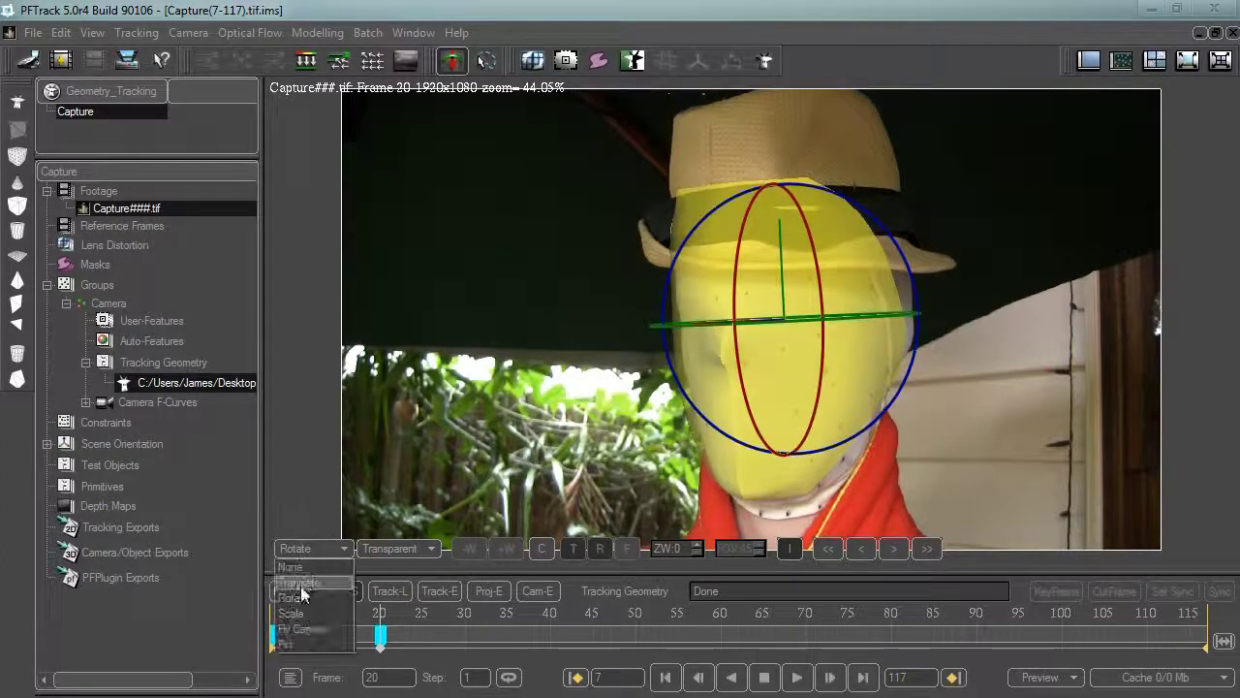
{"action": "left_click", "coordinate": [301, 585]}
{"action": "left_click_drag", "start_coordinate": [745, 331], "coordinate": [744, 332]}
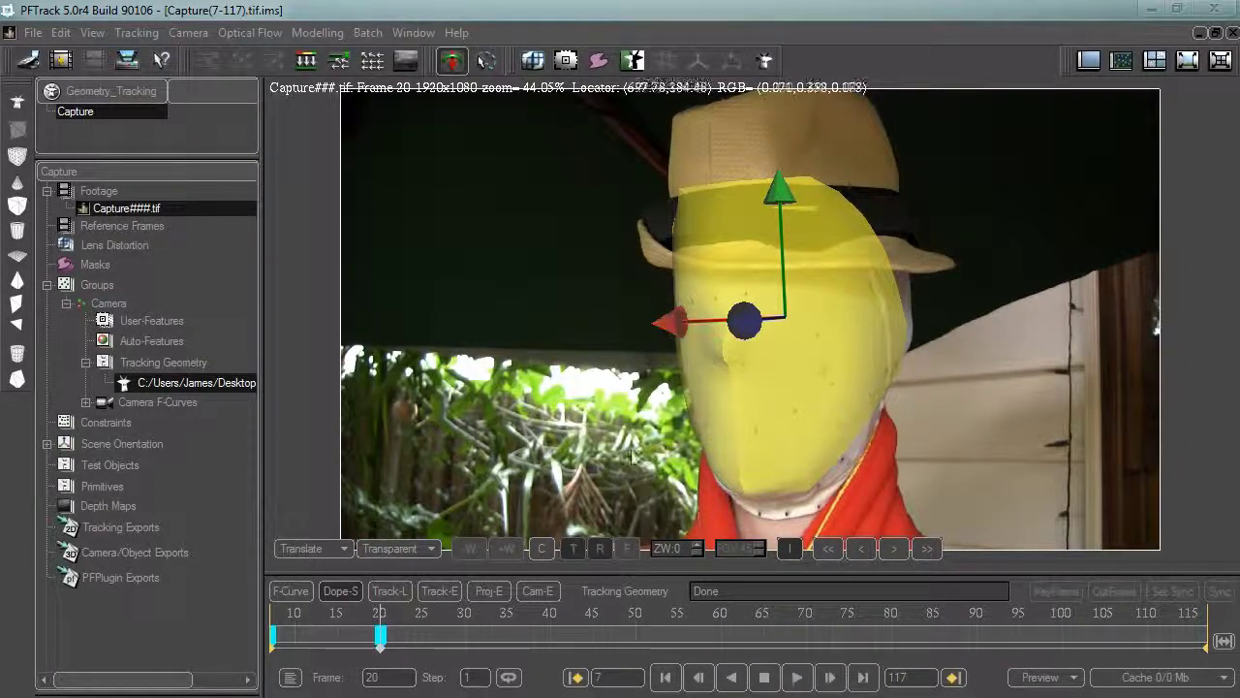
Check the alignment at frame 7, then track the geometry backwards frame by frame from frame 20 to frame 8
{"action": "left_click_drag", "start_coordinate": [380, 658], "coordinate": [261, 658]}
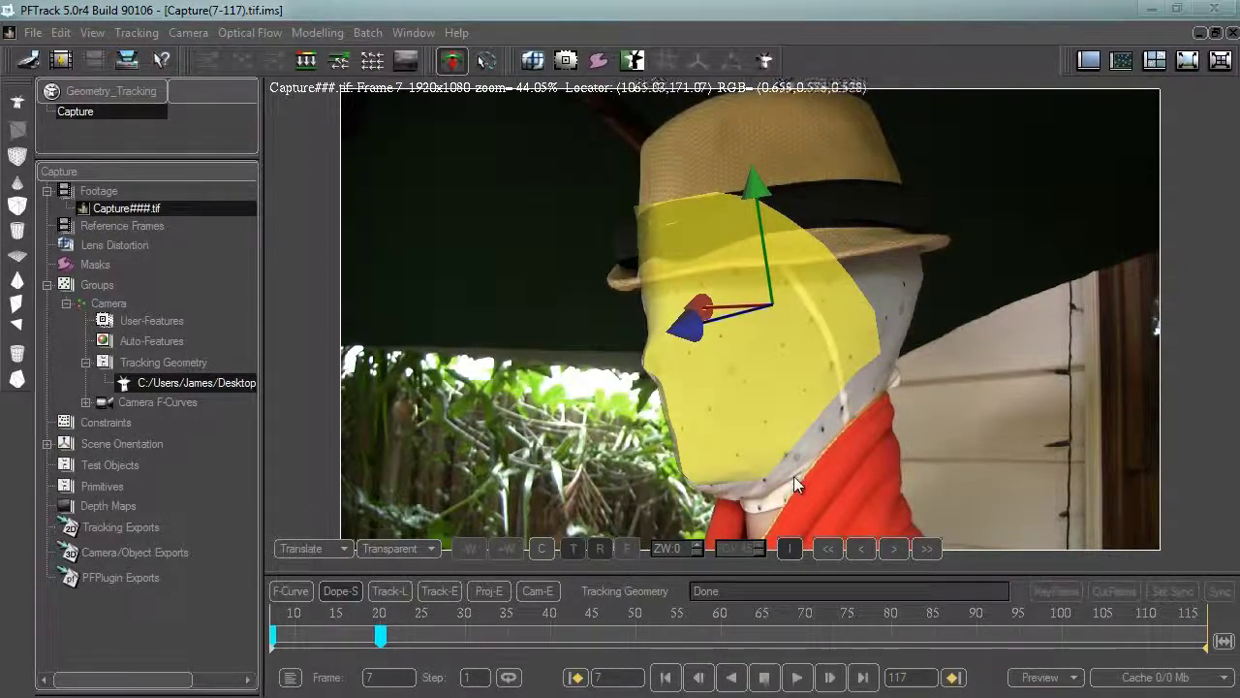
{"action": "left_click_drag", "start_coordinate": [272, 658], "coordinate": [381, 659]}
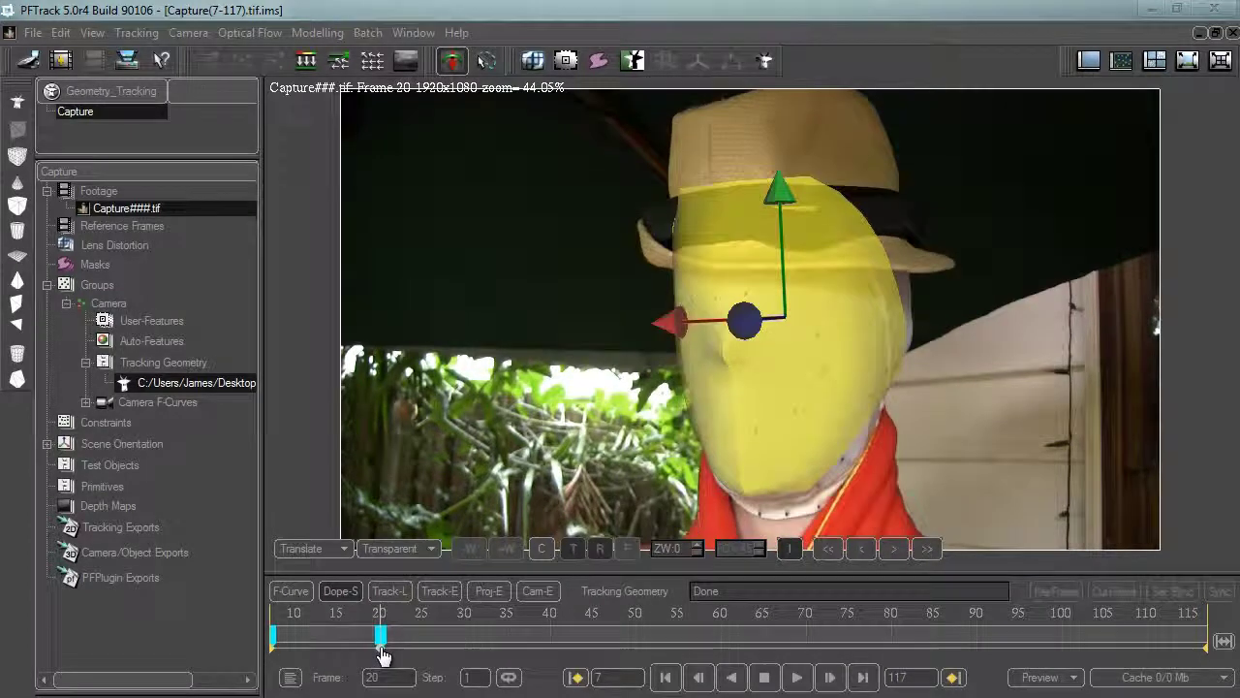
{"action": "left_click", "coordinate": [856, 550]}
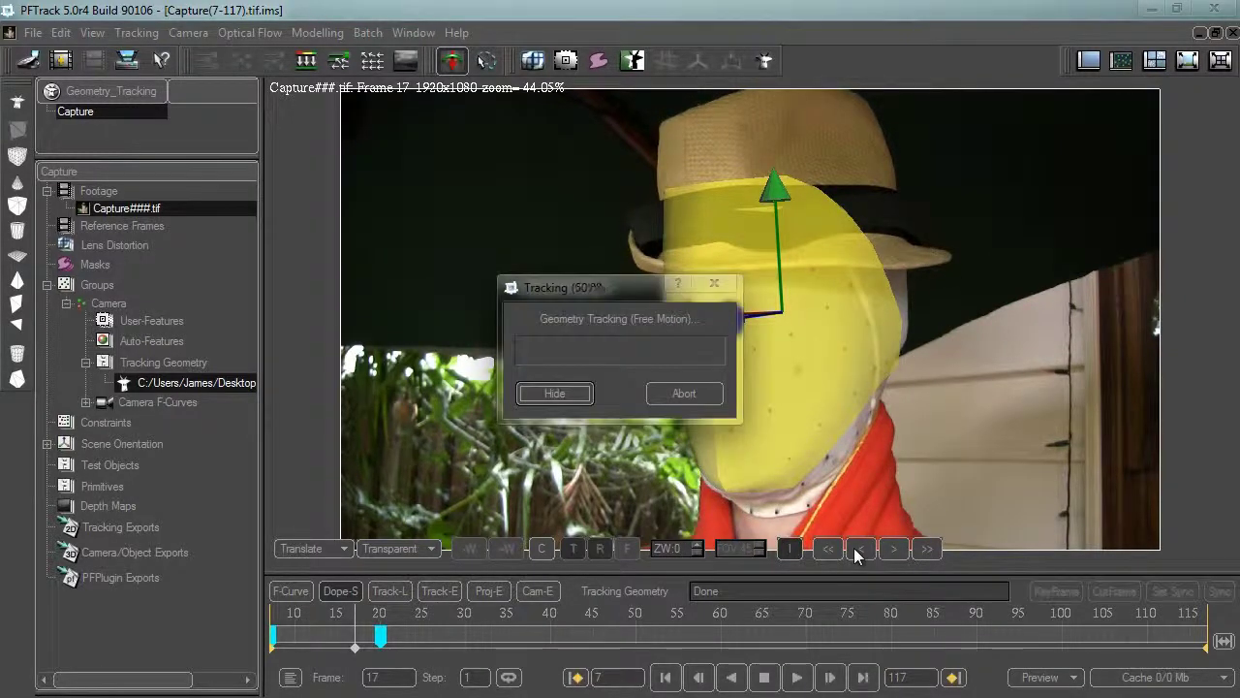
{"action": "left_click", "coordinate": [857, 550]}
{"action": "left_click", "coordinate": [856, 550]}
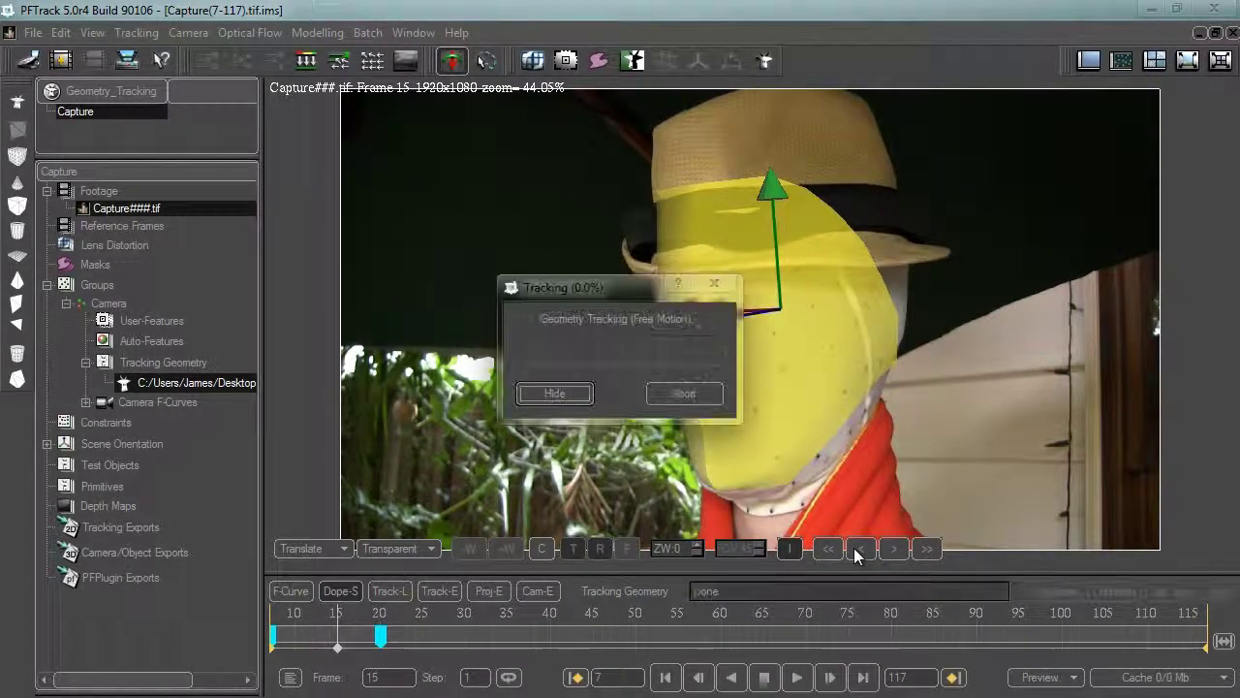
{"action": "left_click", "coordinate": [857, 550]}
{"action": "left_click", "coordinate": [857, 550]}
{"action": "left_click", "coordinate": [857, 550]}
{"action": "left_click", "coordinate": [857, 549]}
{"action": "left_click", "coordinate": [857, 549]}
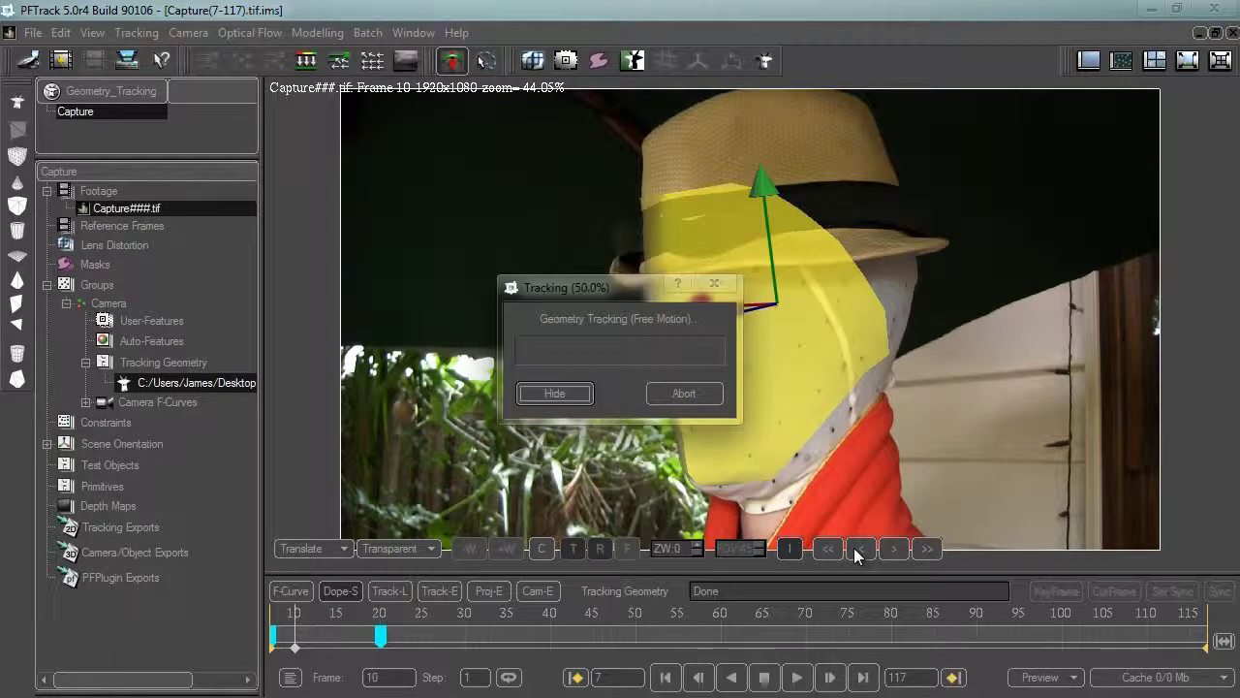
{"action": "left_click", "coordinate": [857, 550]}
{"action": "left_click", "coordinate": [856, 549]}
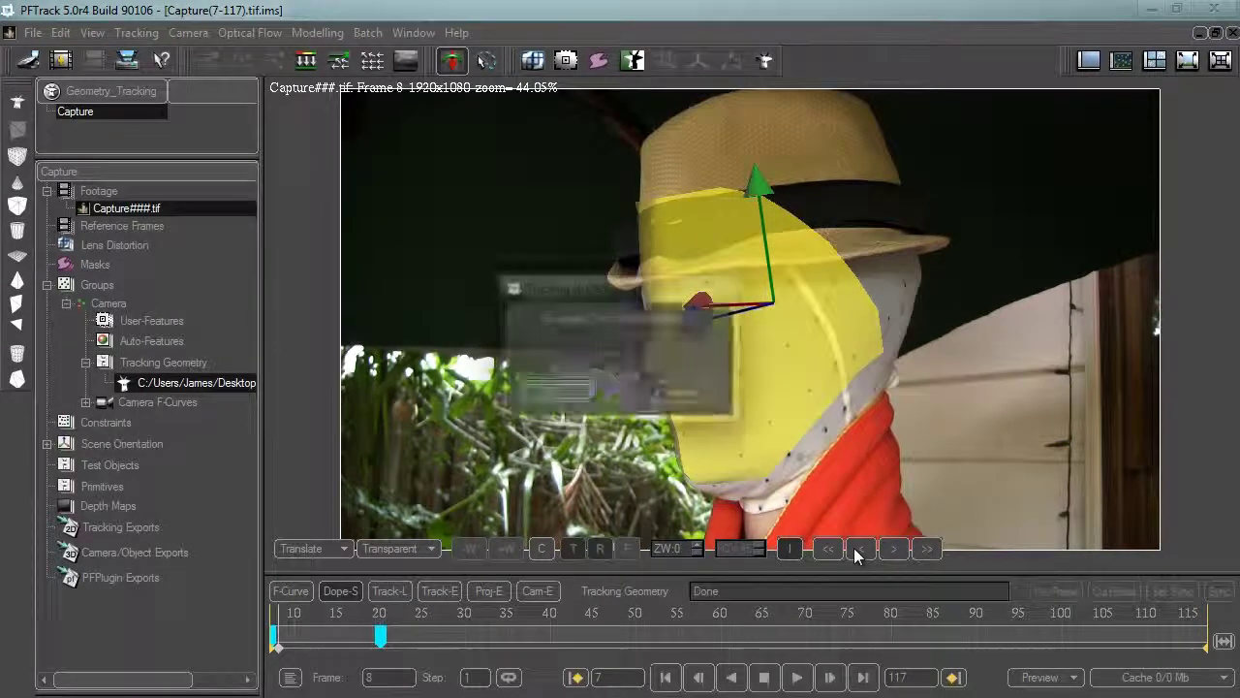
Return to the frame 20 keyframe and track the geometry forwards to frame 26
{"action": "left_click_drag", "start_coordinate": [280, 657], "coordinate": [379, 659]}
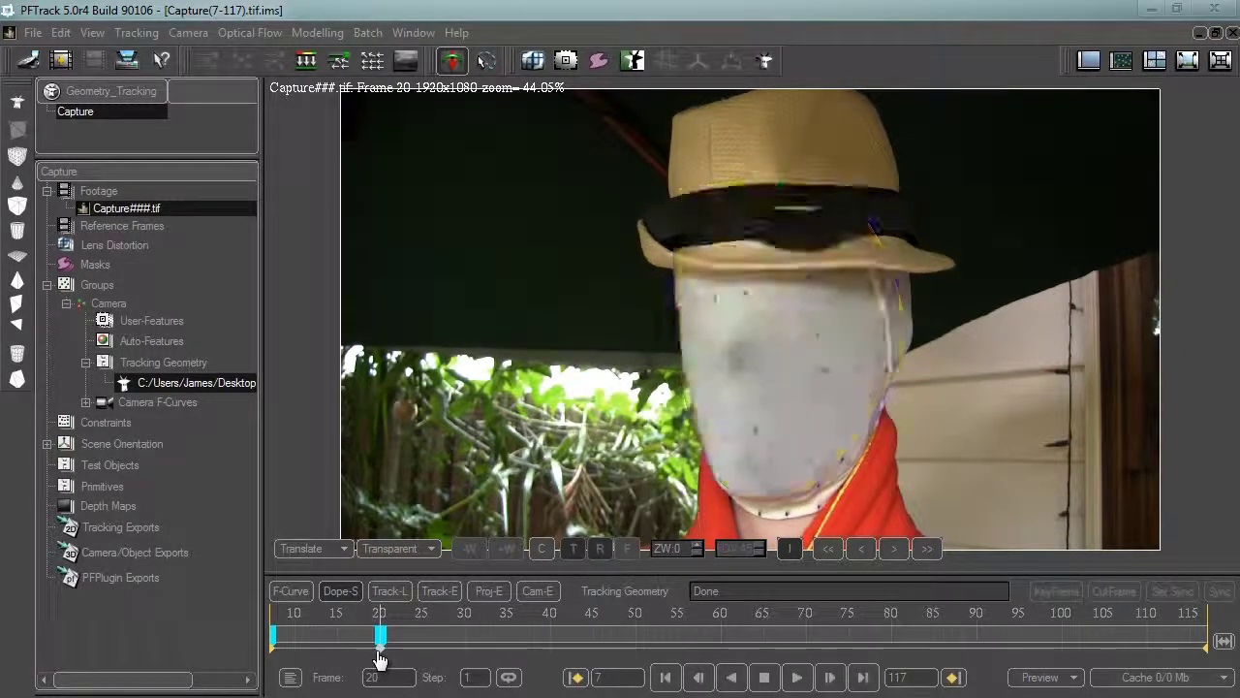
{"action": "left_click", "coordinate": [894, 549]}
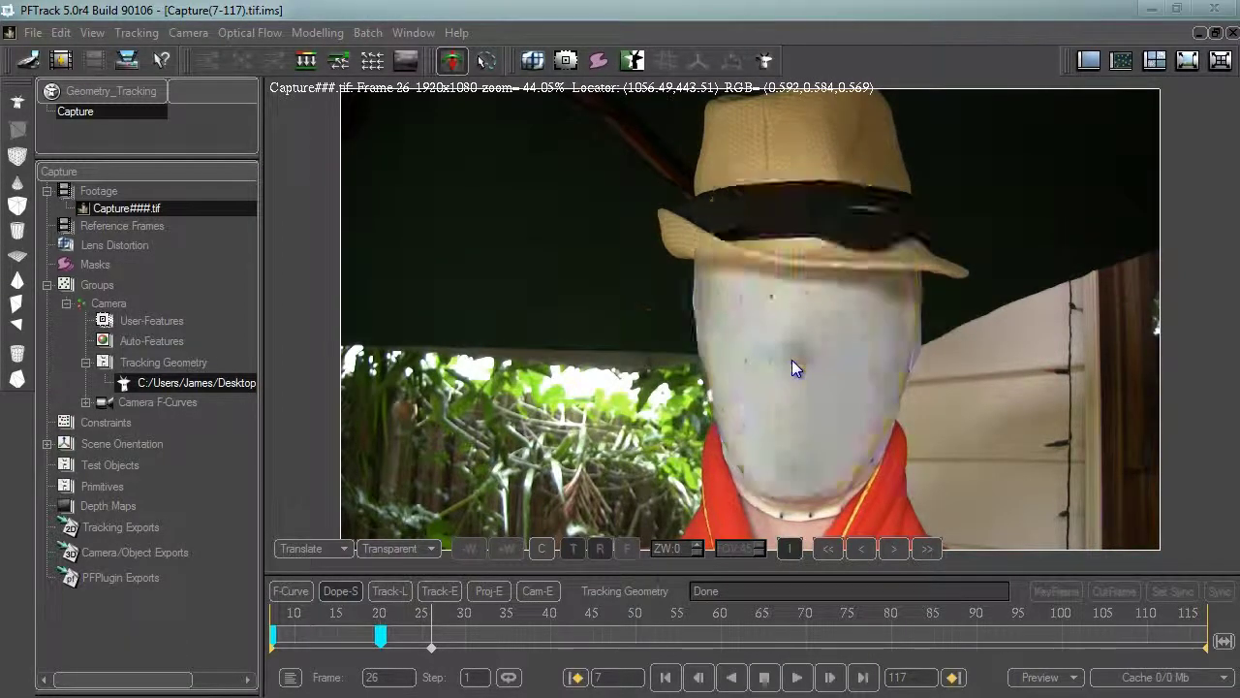
Track the geometry forwards frame by frame from frame 26 to frame 36, and hide it to compare its nose with the footage
{"action": "left_click", "coordinate": [893, 549]}
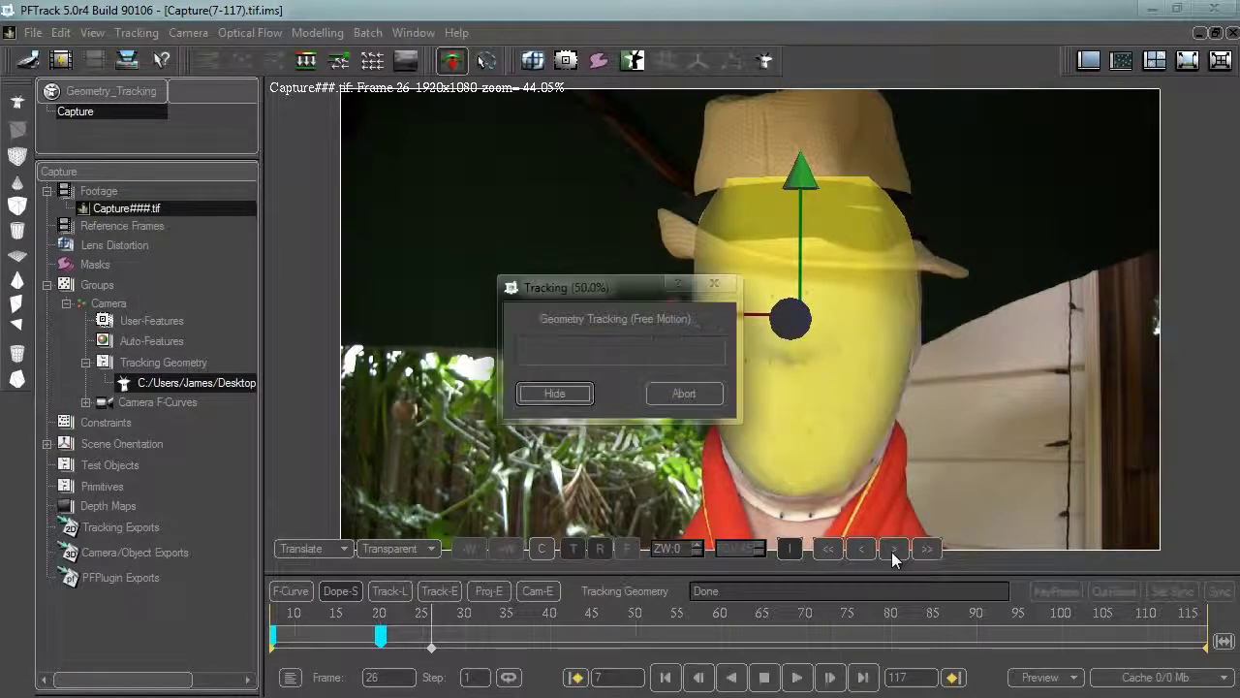
{"action": "left_click", "coordinate": [893, 550]}
{"action": "left_click", "coordinate": [893, 550]}
{"action": "left_click", "coordinate": [893, 549]}
{"action": "left_click", "coordinate": [894, 549]}
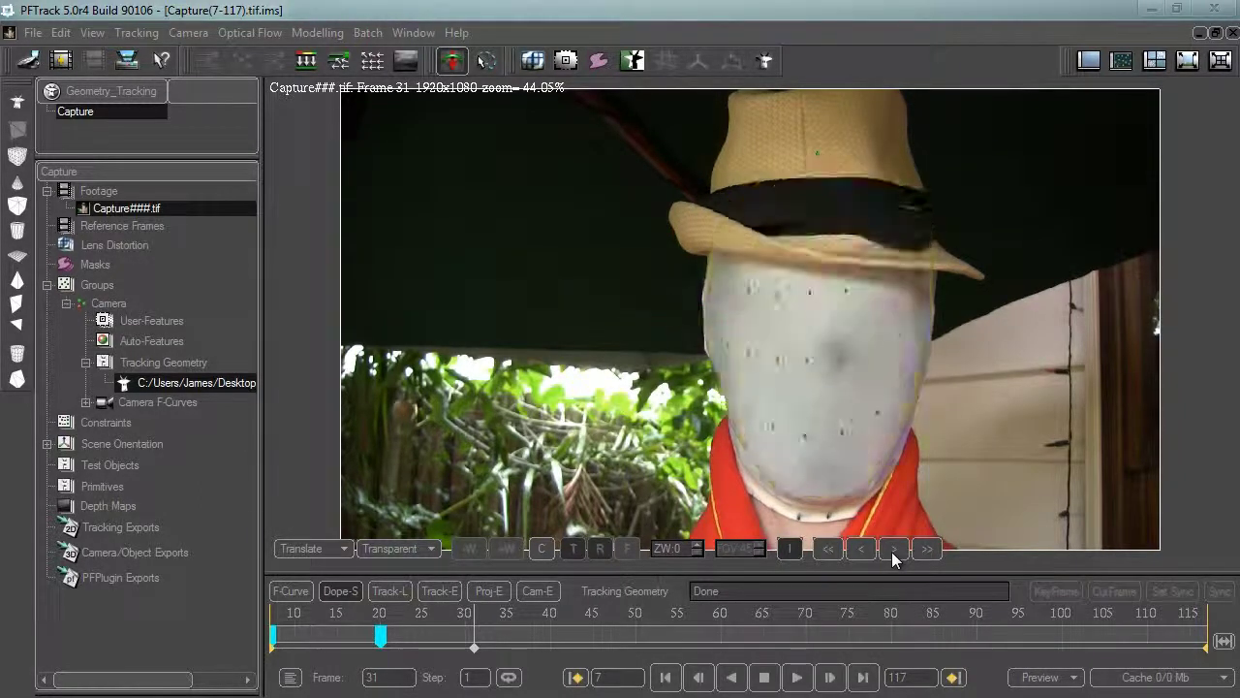
{"action": "left_click", "coordinate": [893, 550]}
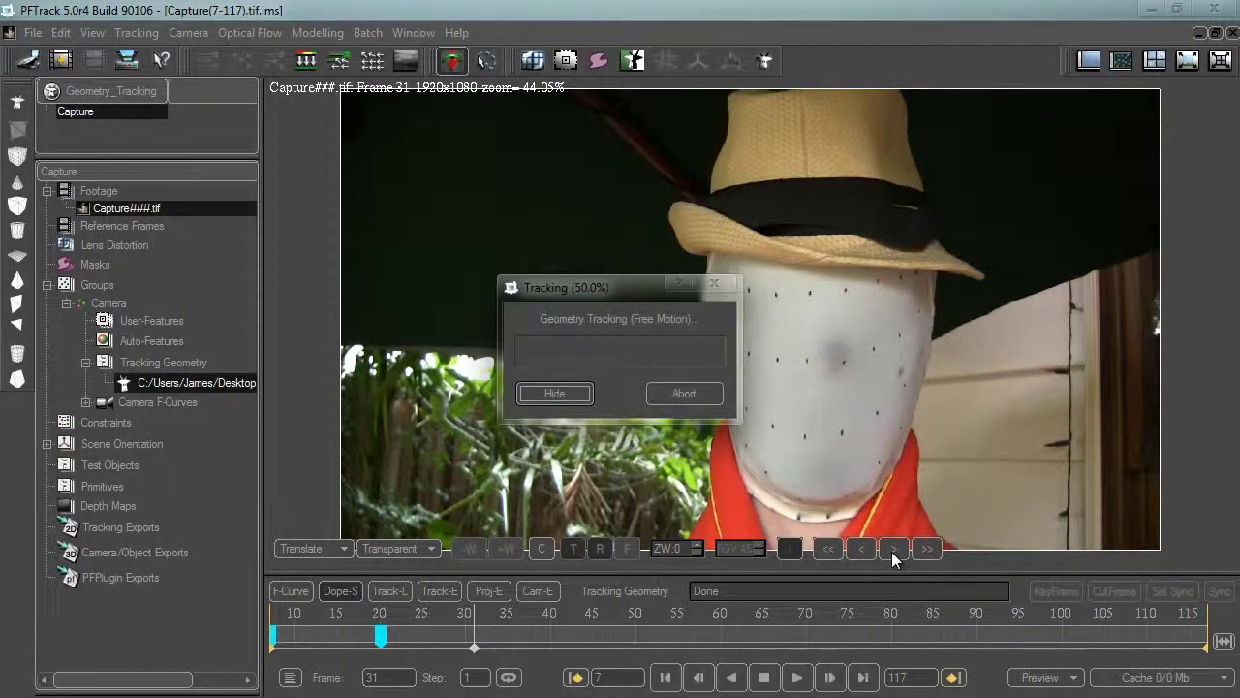
{"action": "left_click", "coordinate": [892, 552]}
{"action": "left_click", "coordinate": [893, 552]}
{"action": "left_click", "coordinate": [894, 550]}
{"action": "left_click", "coordinate": [894, 549]}
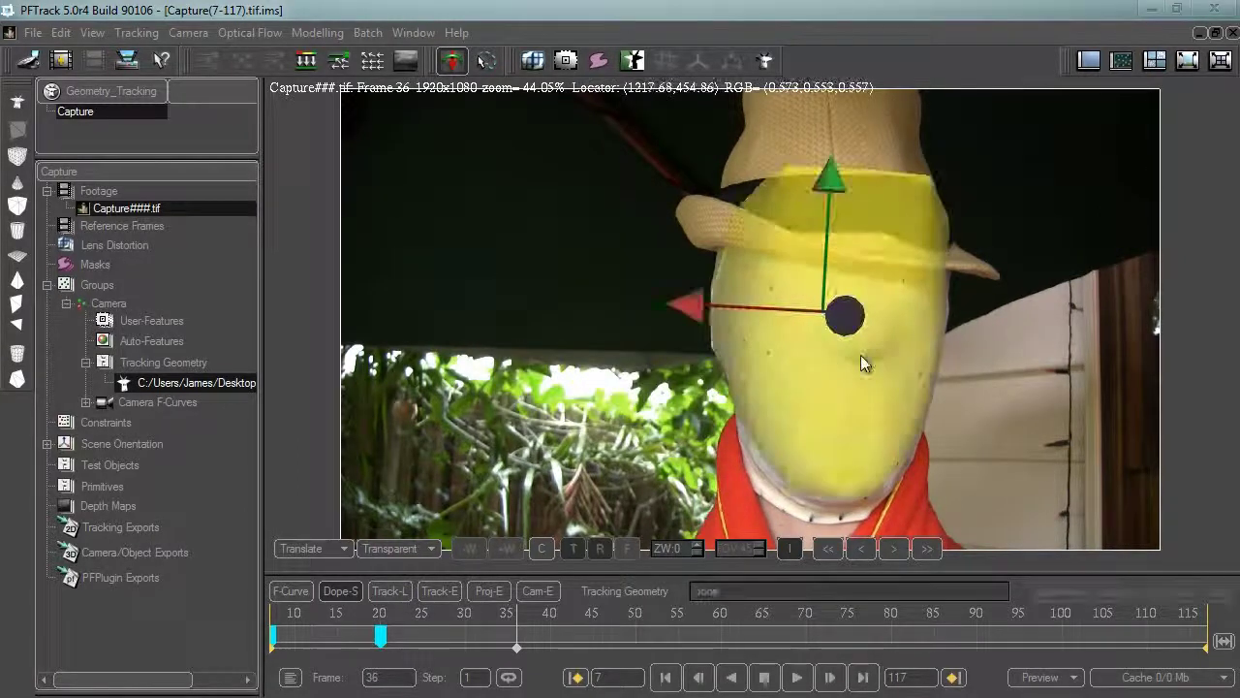
{"action": "key", "text": "h"}
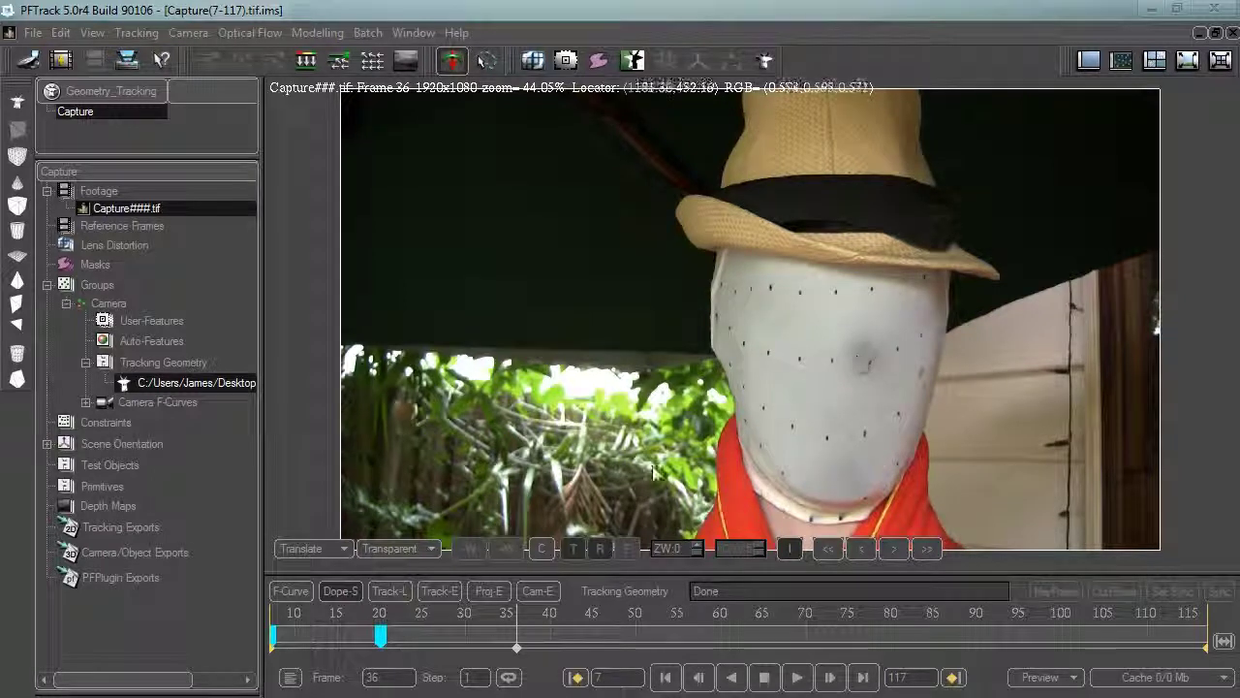
Return to the frame 20 keyframe and lower the tracking geometry slightly to line its nose up with the nose on the masked face
{"action": "left_click", "coordinate": [381, 656]}
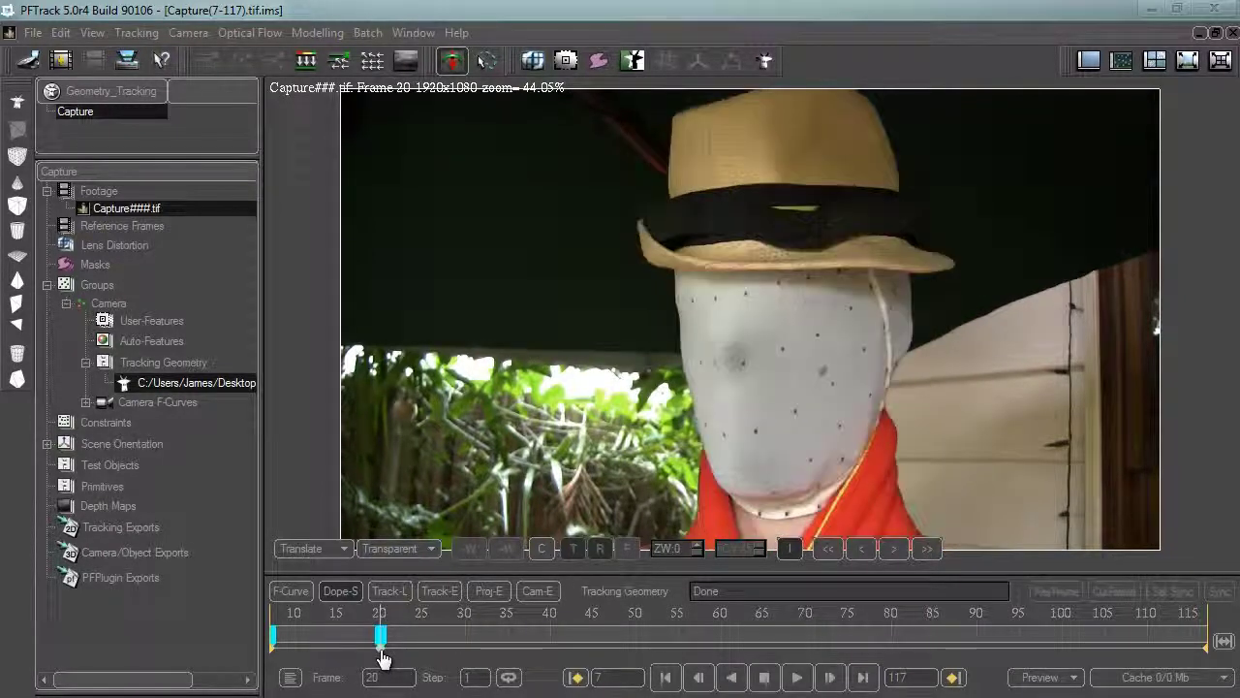
{"action": "key", "text": "h"}
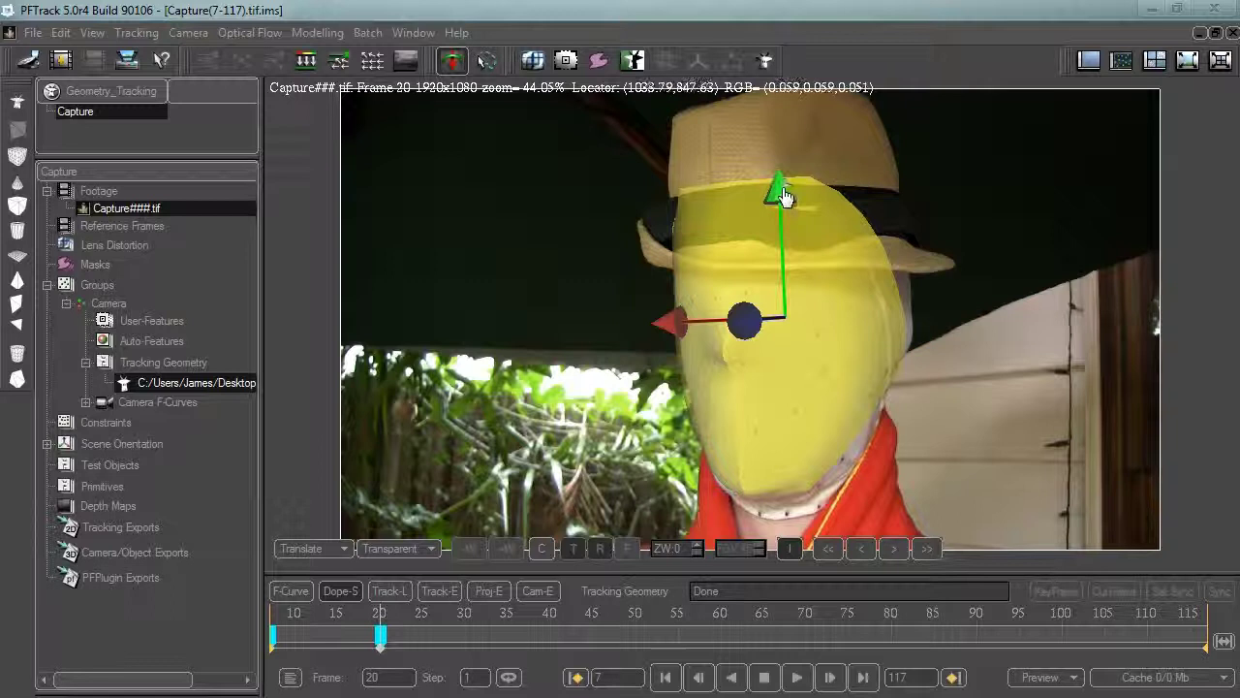
{"action": "left_click", "coordinate": [328, 548]}
{"action": "left_click", "coordinate": [307, 597]}
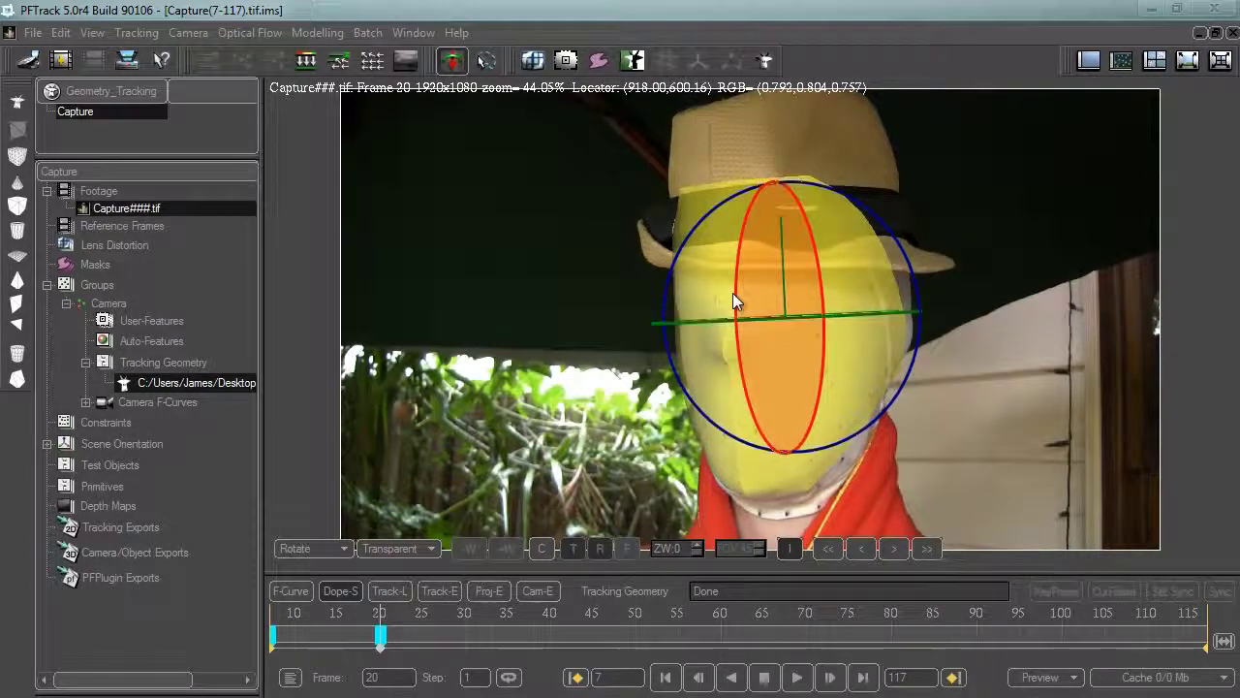
{"action": "left_click", "coordinate": [328, 549]}
{"action": "left_click", "coordinate": [307, 581]}
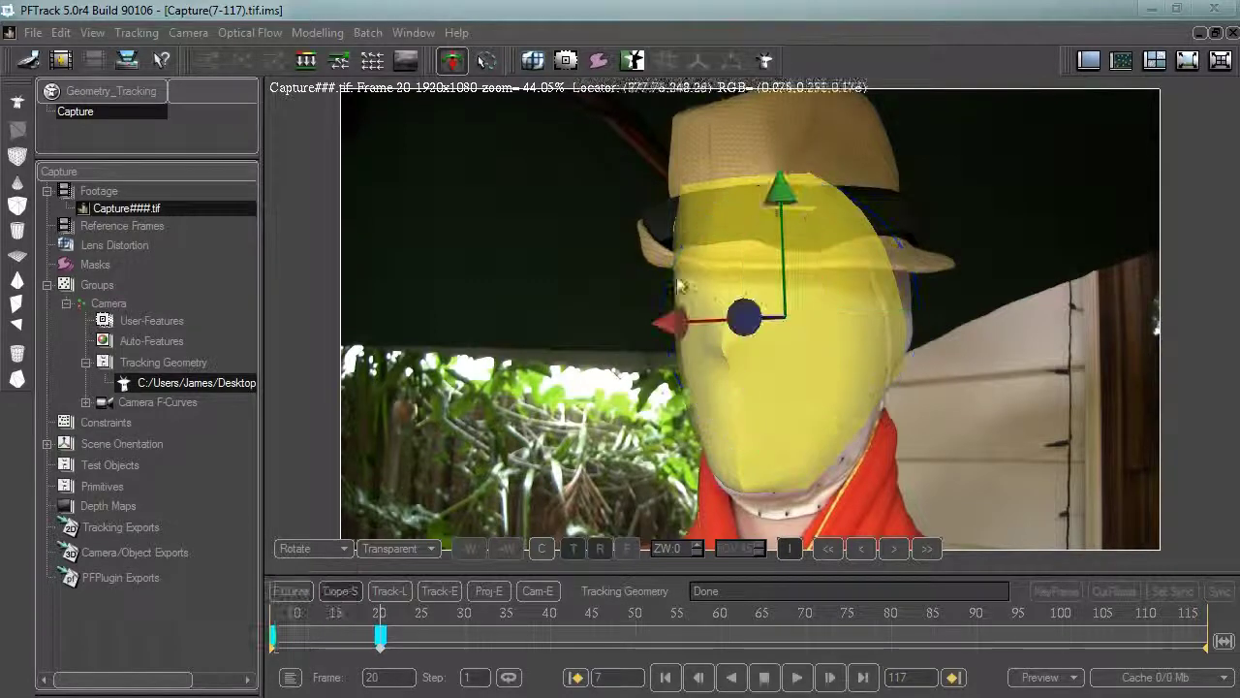
{"action": "left_click_drag", "start_coordinate": [780, 197], "coordinate": [778, 199]}
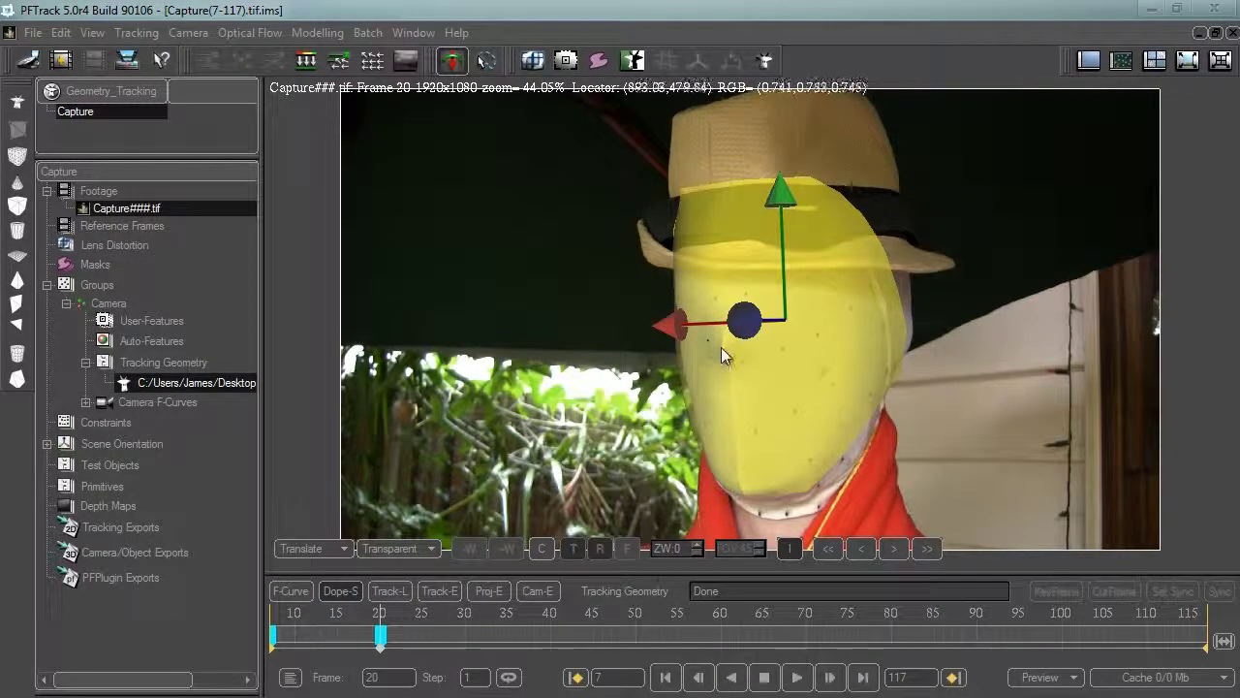
{"action": "key", "text": "h"}
{"action": "key", "text": "h"}
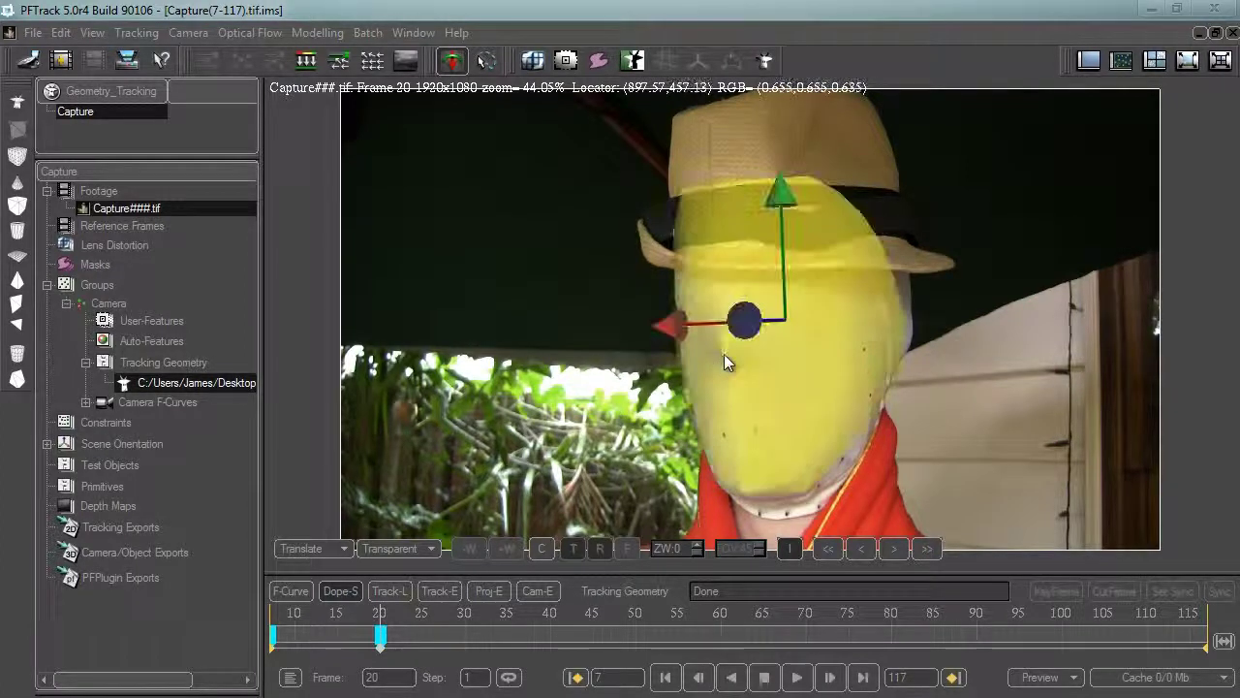
{"action": "left_click_drag", "start_coordinate": [788, 211], "coordinate": [787, 213]}
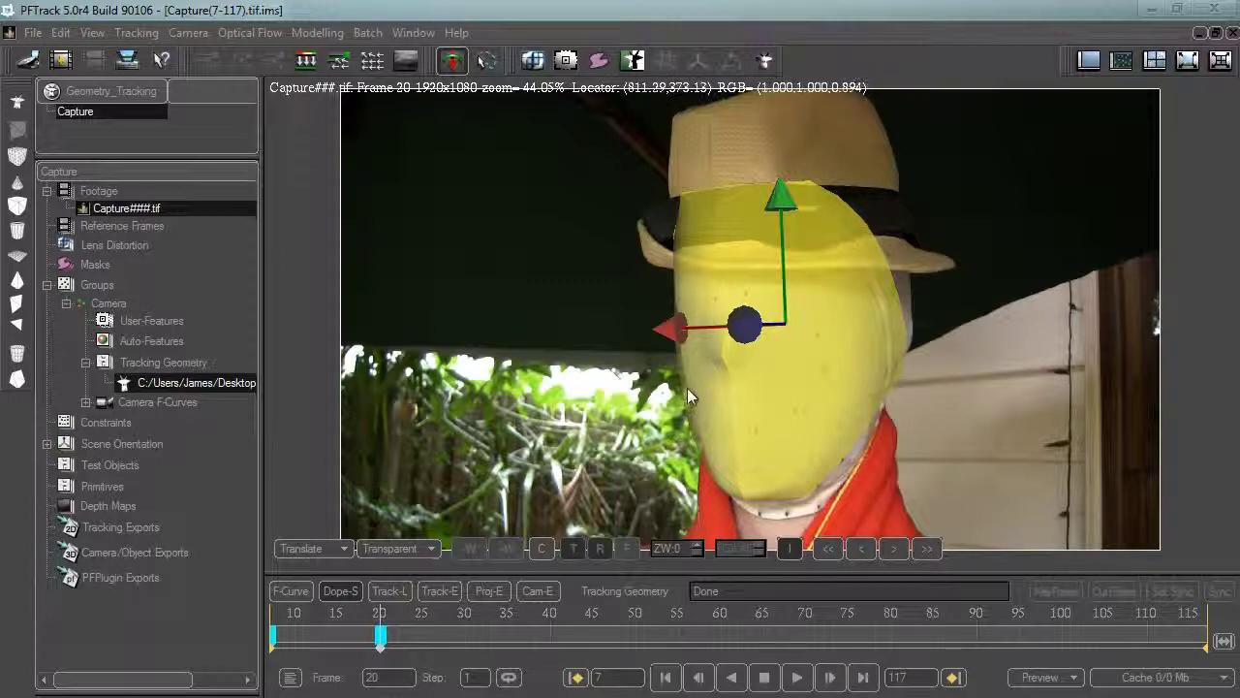
Try rotating the tracking geometry slightly at frame 20, and undo that rotation
{"action": "left_click", "coordinate": [312, 548]}
{"action": "left_click", "coordinate": [322, 595]}
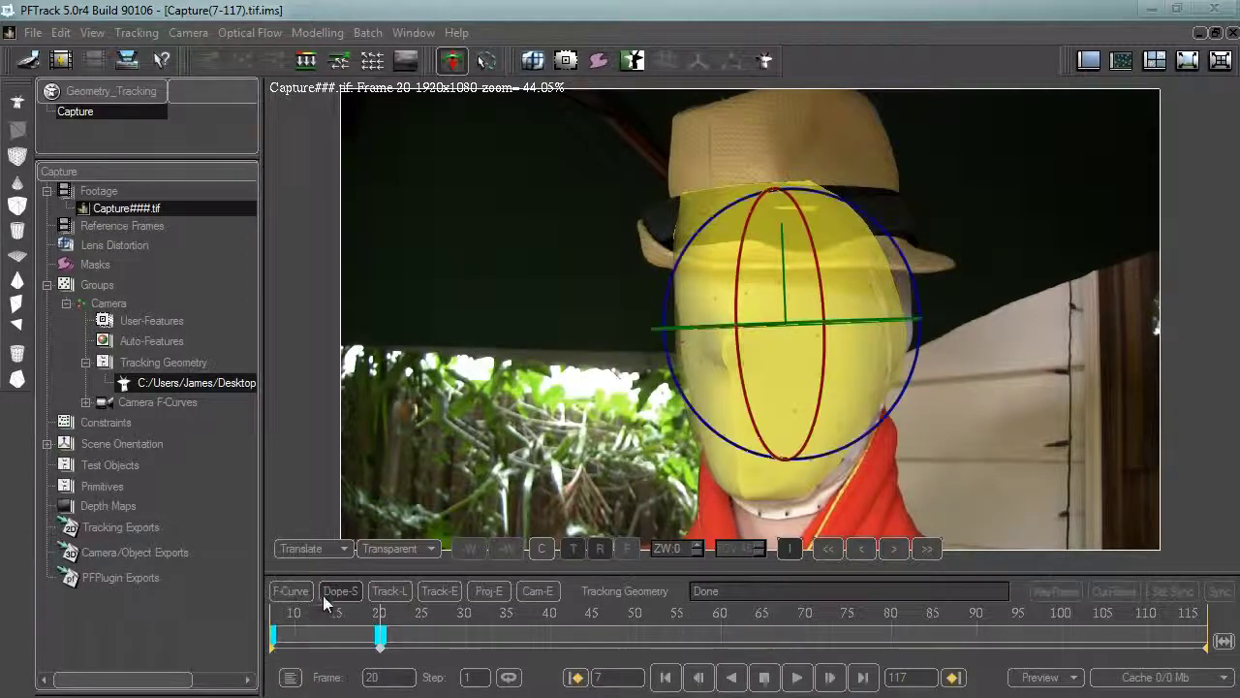
{"action": "left_click_drag", "start_coordinate": [703, 339], "coordinate": [730, 355]}
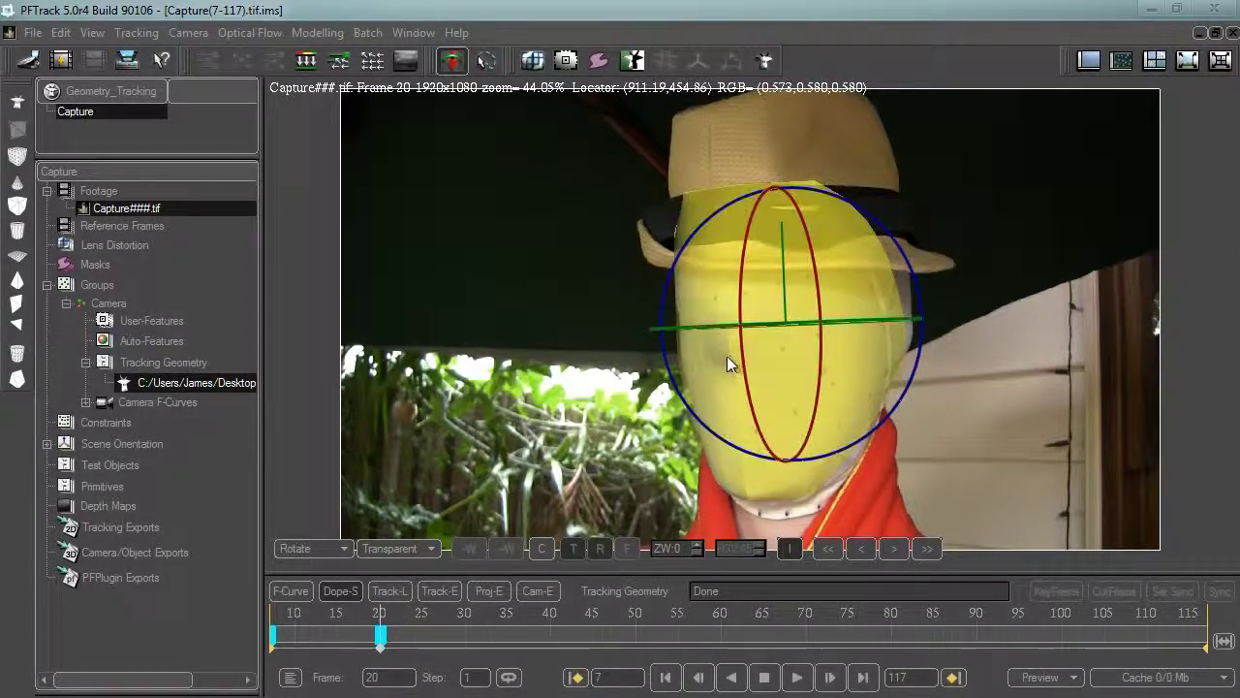
{"action": "key", "text": "ctrl+z"}
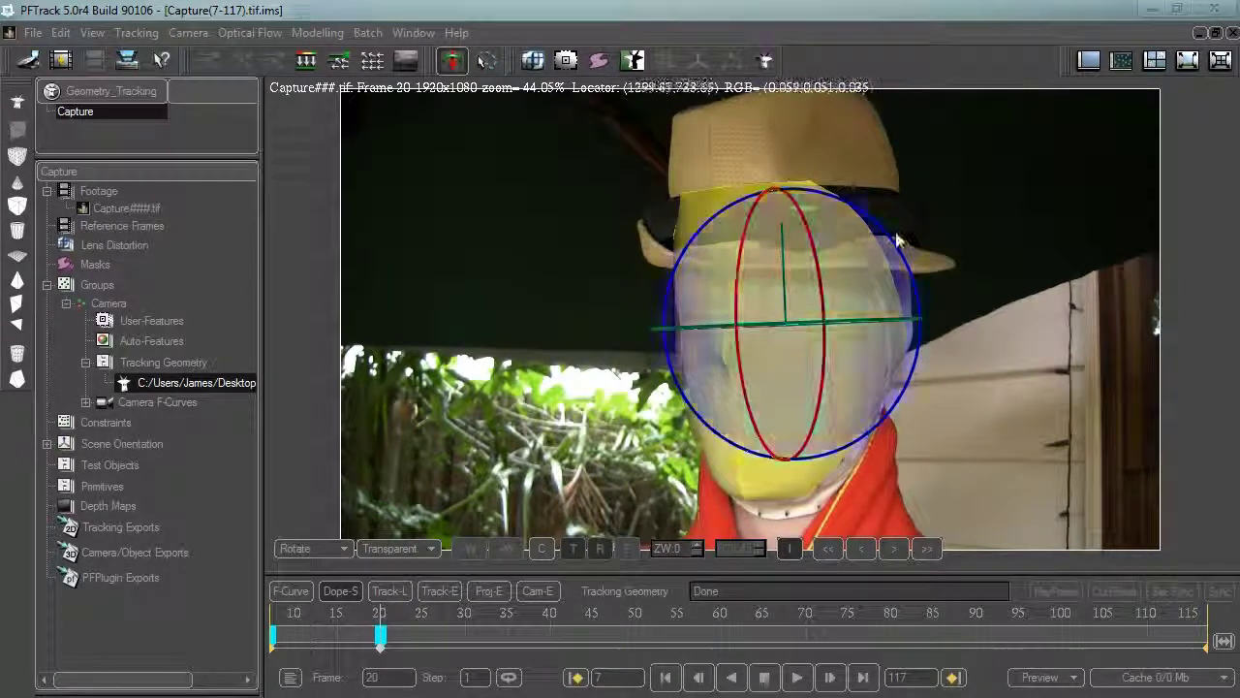
Track the geometry backwards again, frame by frame, from the adjusted frame 20 keyframe to frame 8
{"action": "left_click", "coordinate": [862, 558]}
{"action": "left_click", "coordinate": [861, 558]}
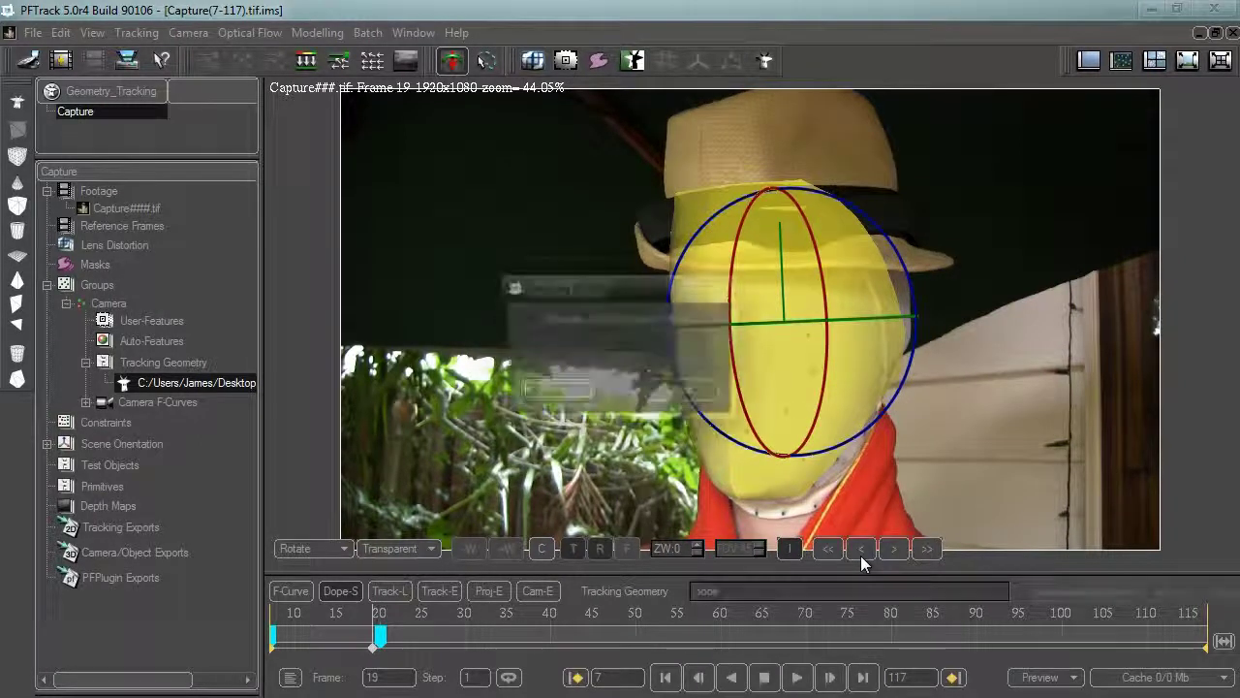
{"action": "left_click", "coordinate": [861, 555]}
{"action": "left_click", "coordinate": [861, 556]}
{"action": "left_click", "coordinate": [861, 556]}
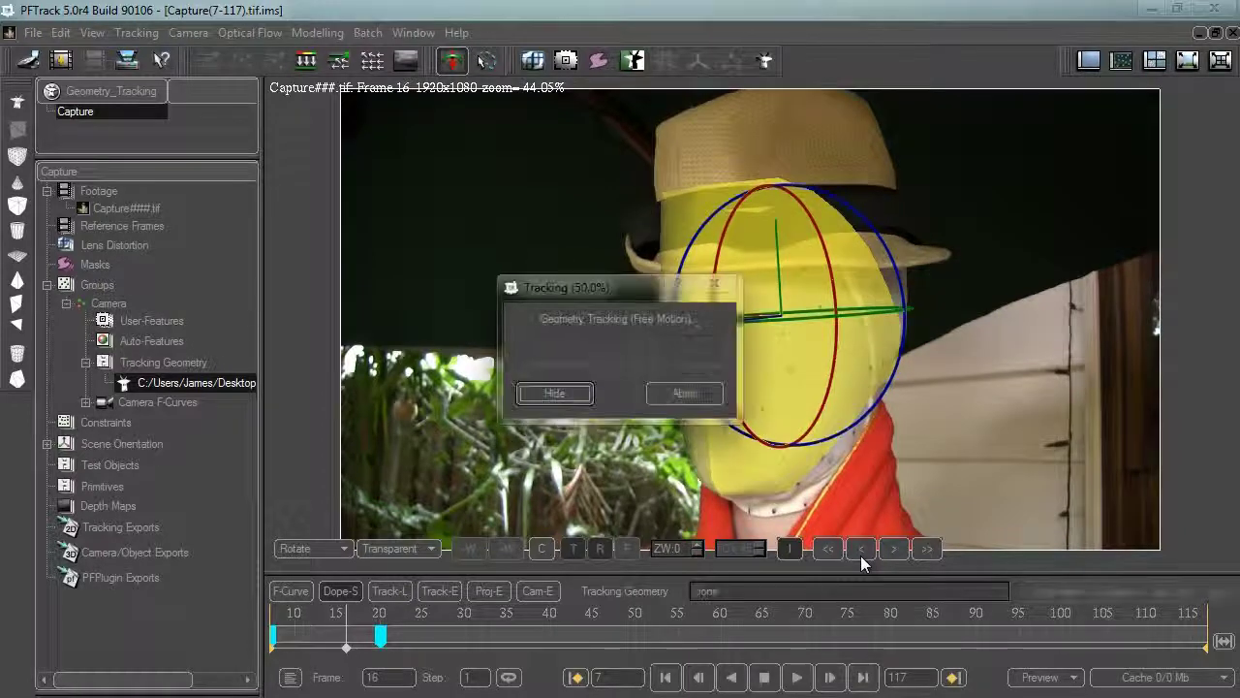
{"action": "left_click", "coordinate": [860, 555]}
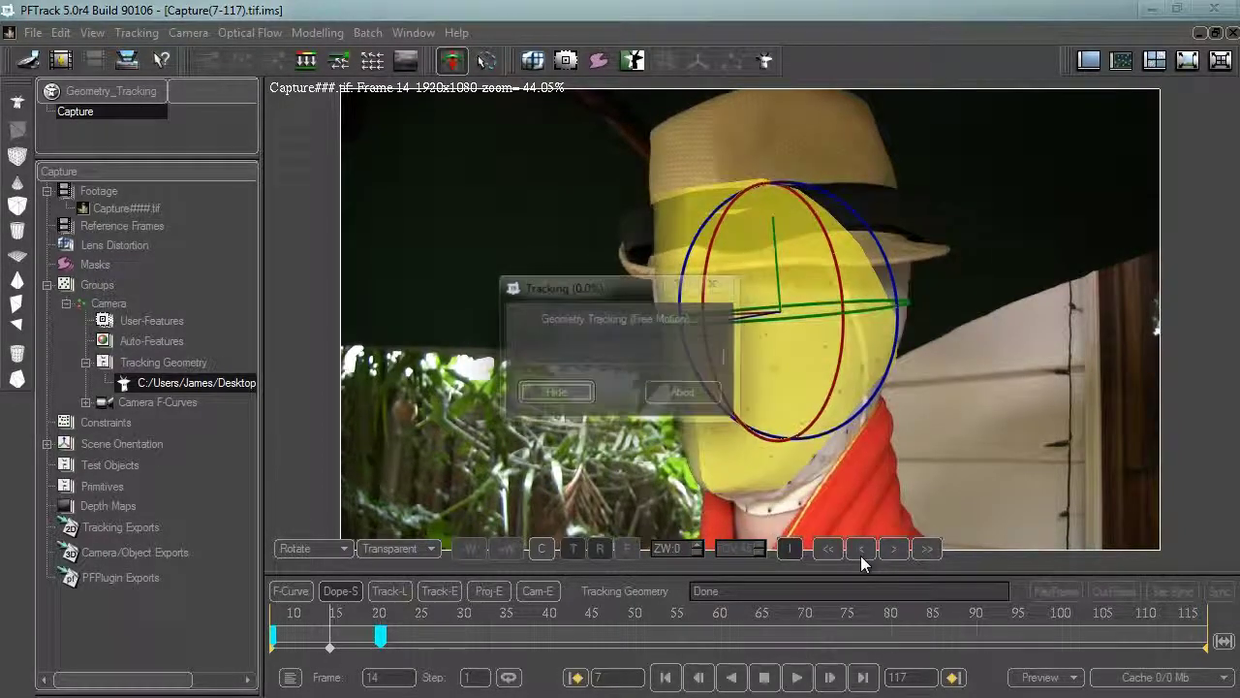
{"action": "left_click", "coordinate": [861, 555]}
{"action": "left_click", "coordinate": [861, 555]}
{"action": "left_click", "coordinate": [861, 555]}
{"action": "left_click", "coordinate": [861, 555]}
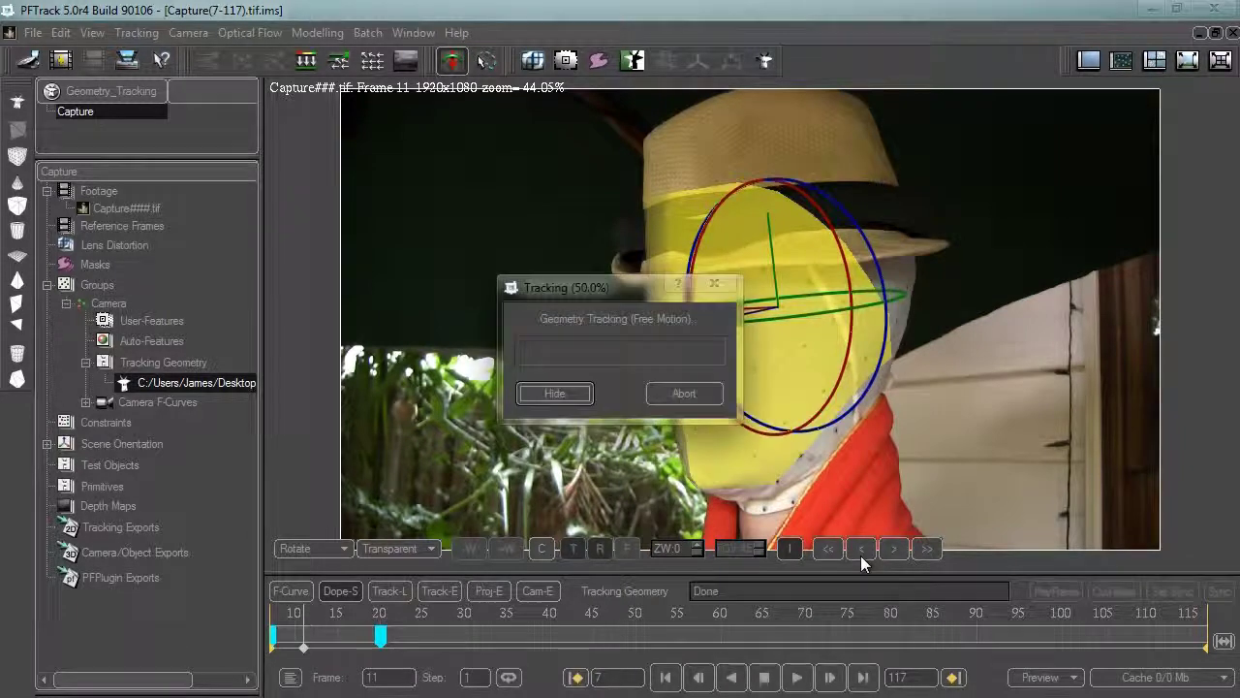
{"action": "left_click", "coordinate": [860, 555]}
{"action": "left_click", "coordinate": [861, 555]}
{"action": "left_click", "coordinate": [860, 555]}
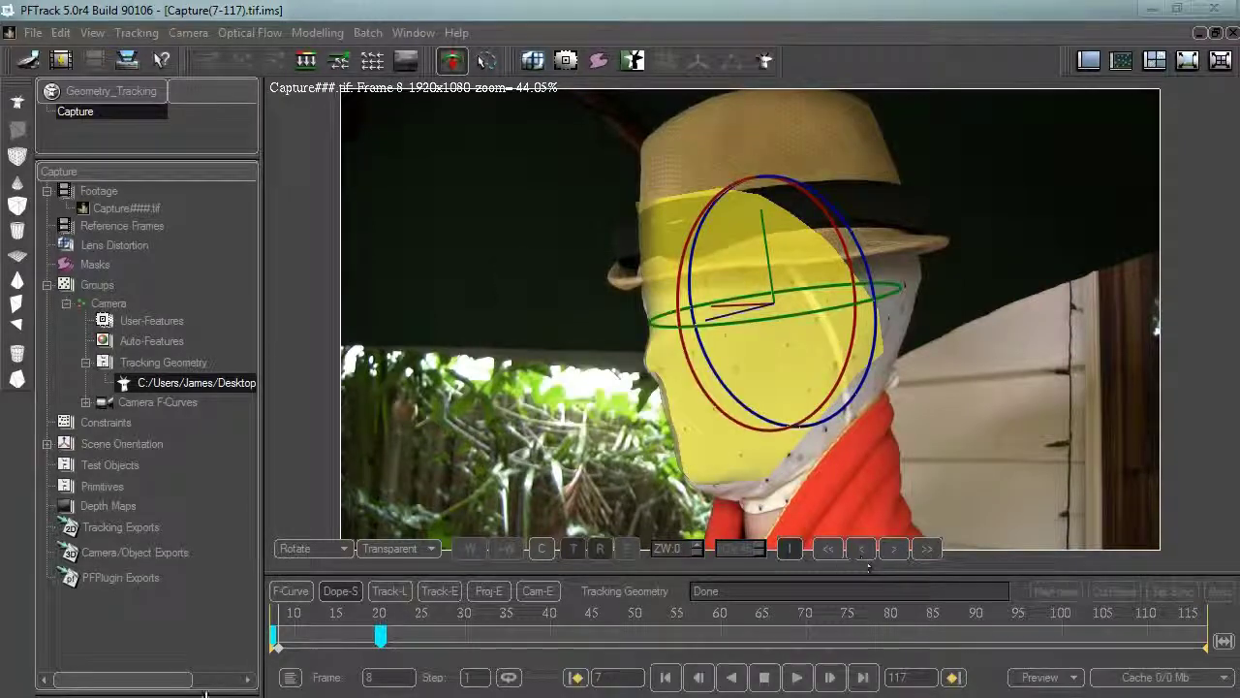
Go back to frame 20 and track the geometry forwards again to frame 23
{"action": "left_click_drag", "start_coordinate": [279, 659], "coordinate": [385, 660]}
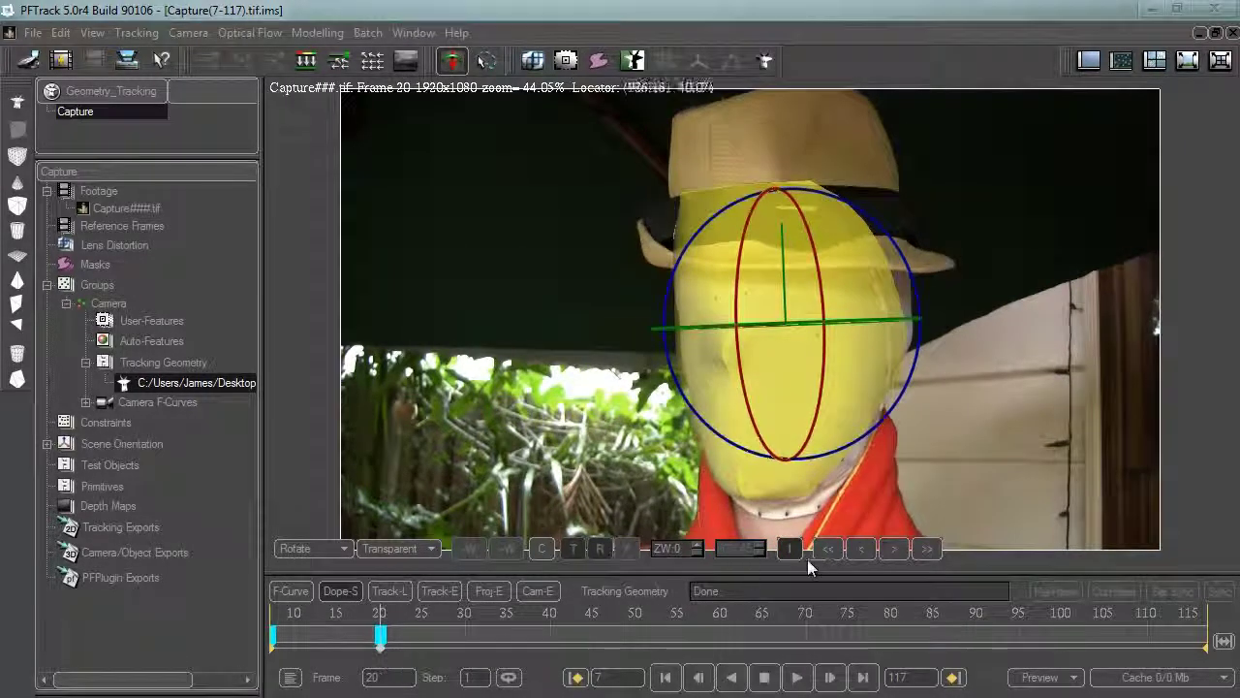
{"action": "left_click", "coordinate": [893, 555]}
{"action": "left_click", "coordinate": [892, 554]}
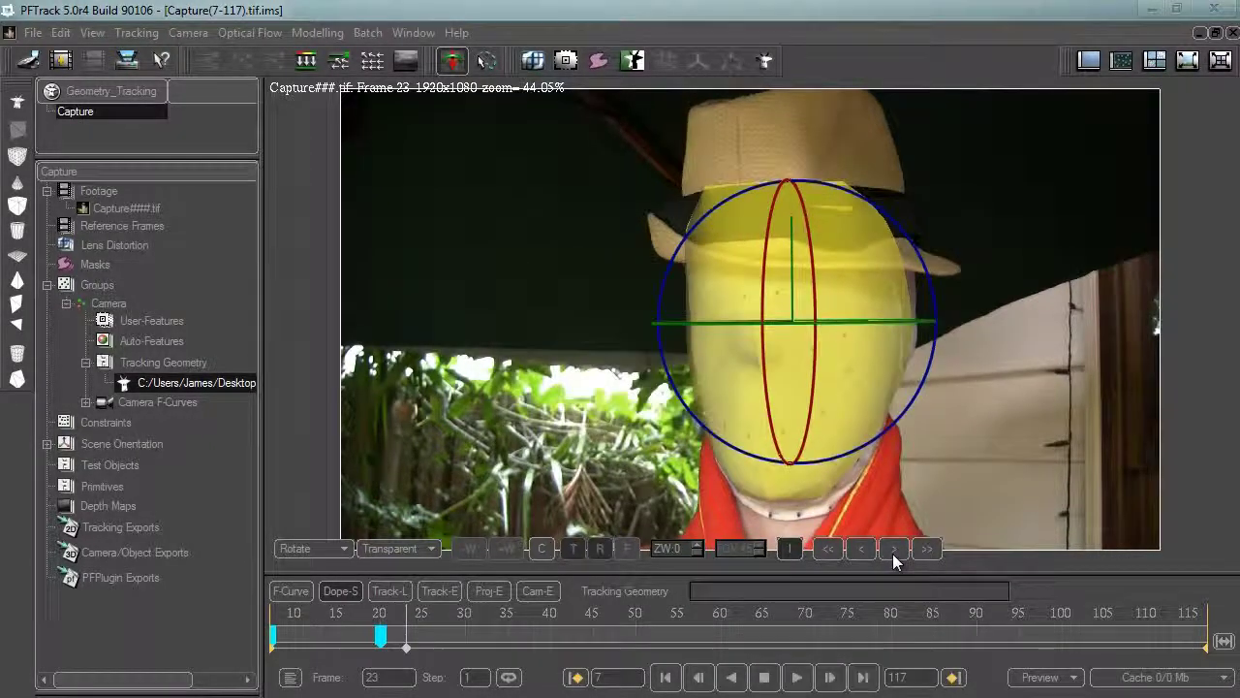